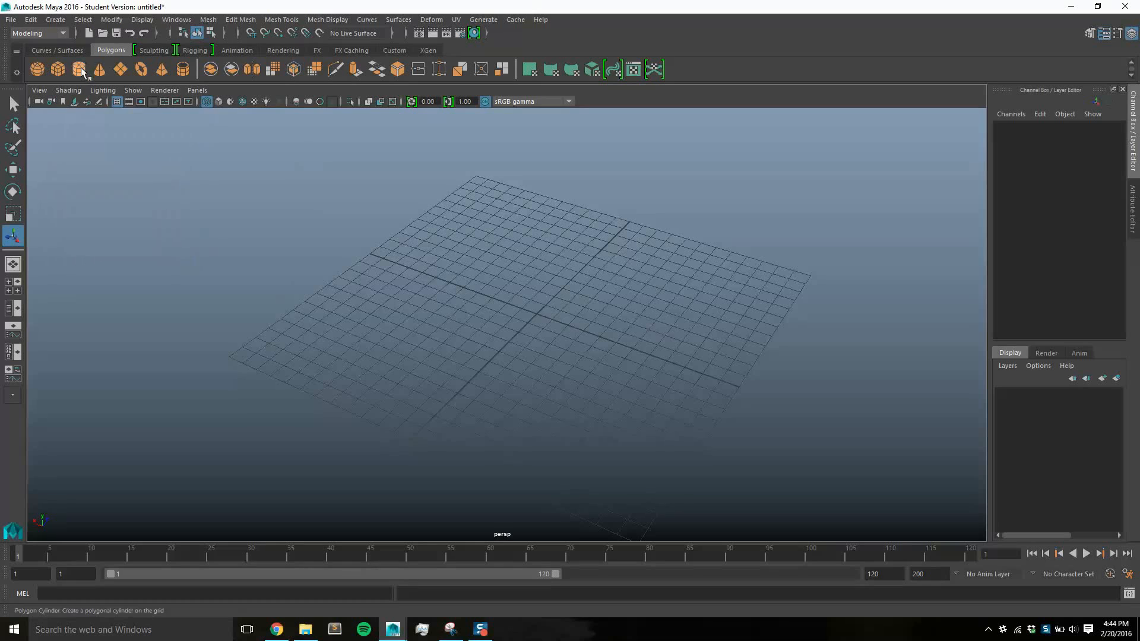
# Create a polygon cylinder about 4.3 in radius and 9.2 high at the grid's centre, displayed with smooth shading
pyautogui.click(79, 69)
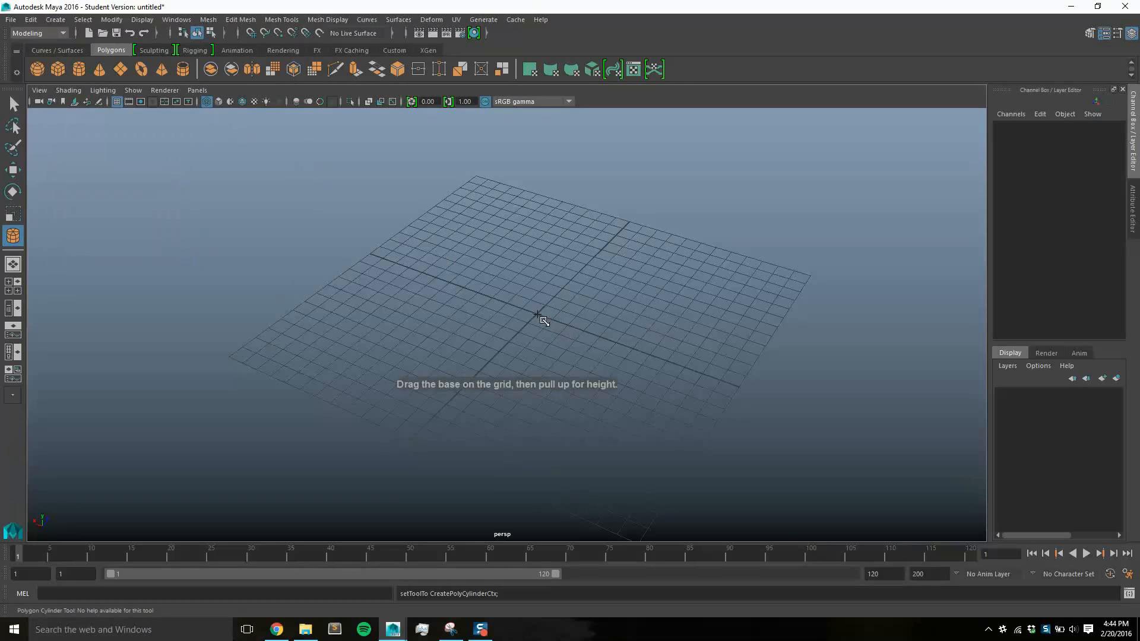
pyautogui.moveTo(542, 319); pyautogui.dragTo(575, 173)
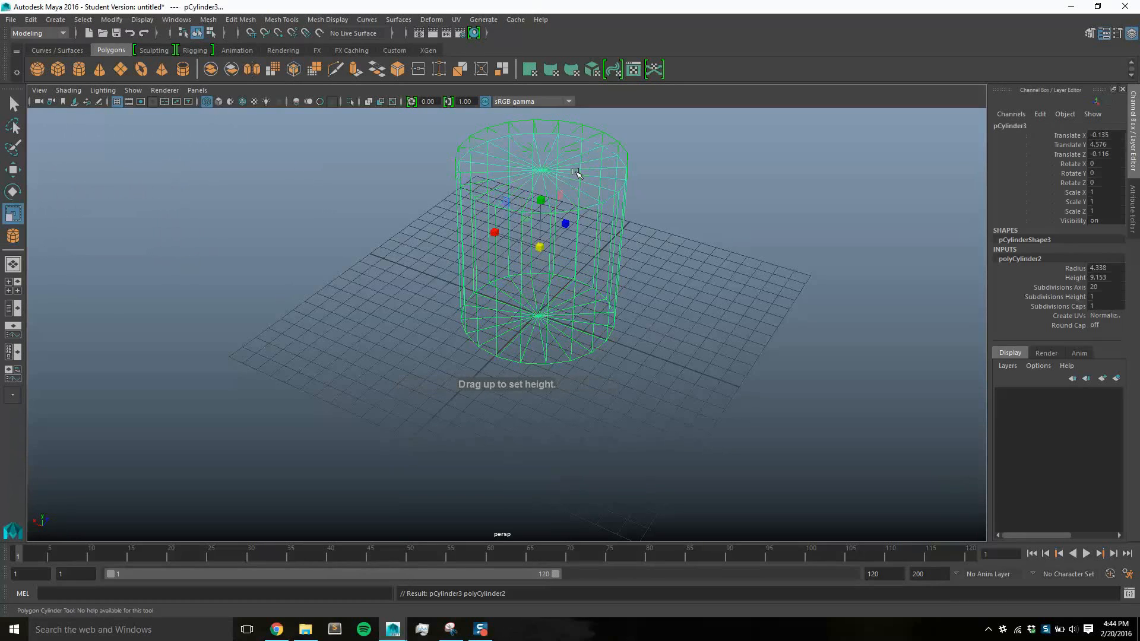
pyautogui.click(69, 90)
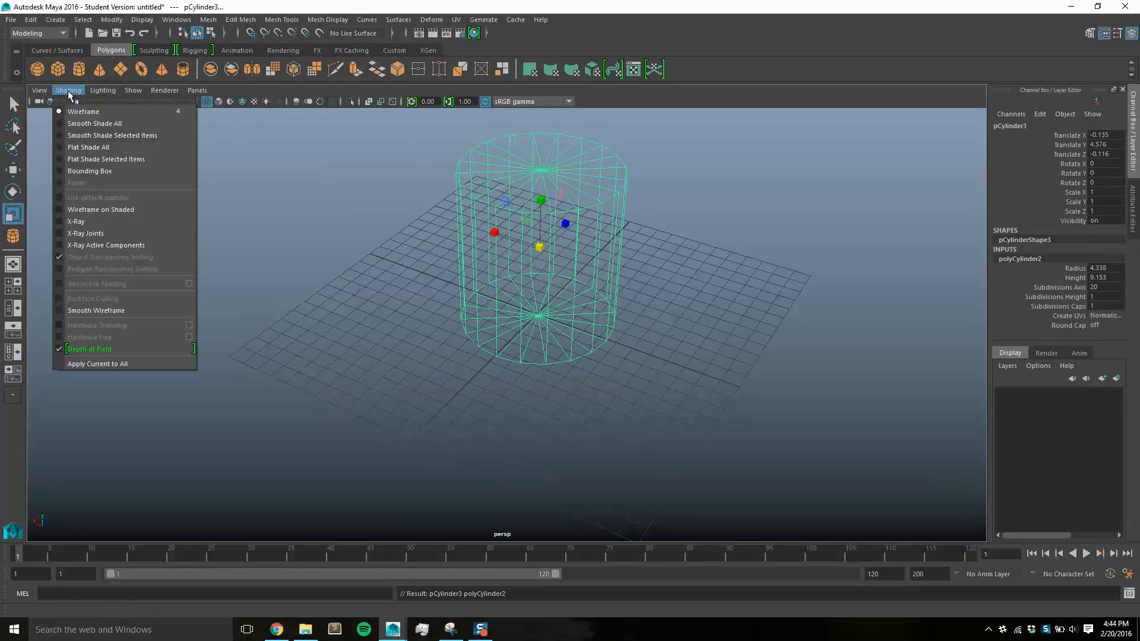
pyautogui.click(71, 123)
# Centre the cylinder on the origin by setting its Translate X, Y and Z to 0
pyautogui.click(710, 291)
pyautogui.click(579, 234)
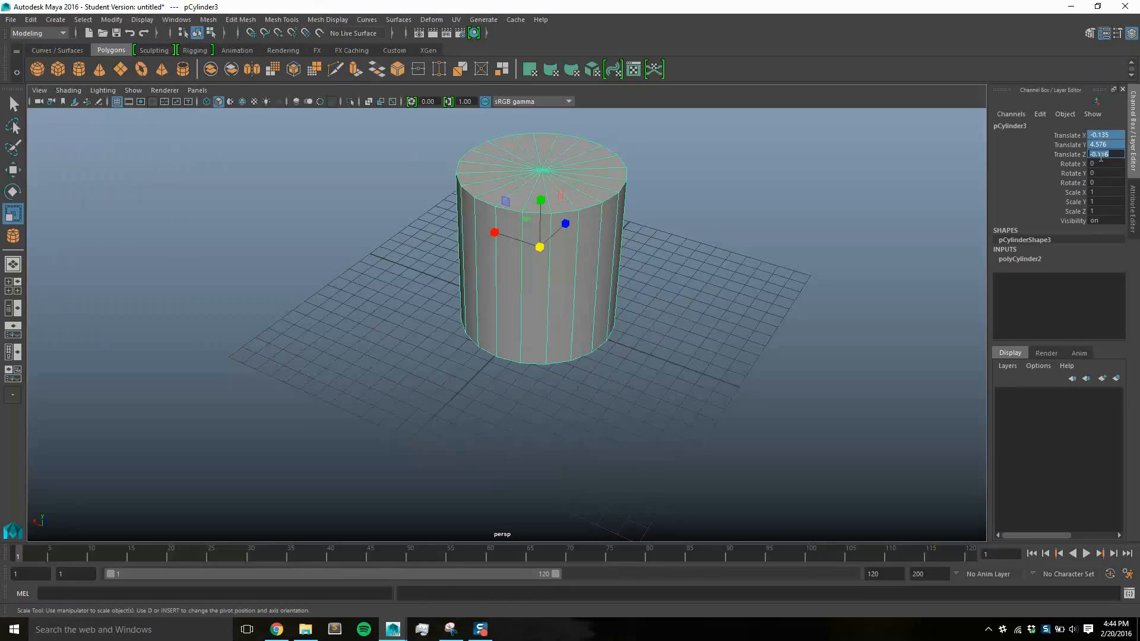
pyautogui.write('0')
pyautogui.press('Return')
# Set the cylinder's radius to 4 and its height to 10
pyautogui.click(1017, 255)
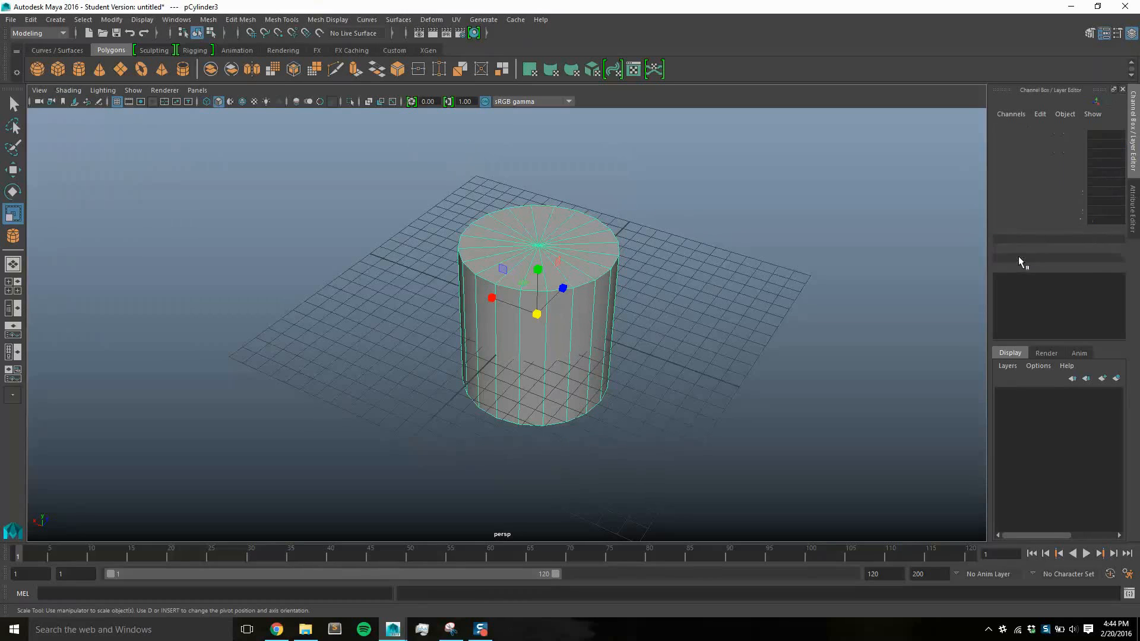
pyautogui.moveTo(1102, 267); pyautogui.dragTo(1102, 279)
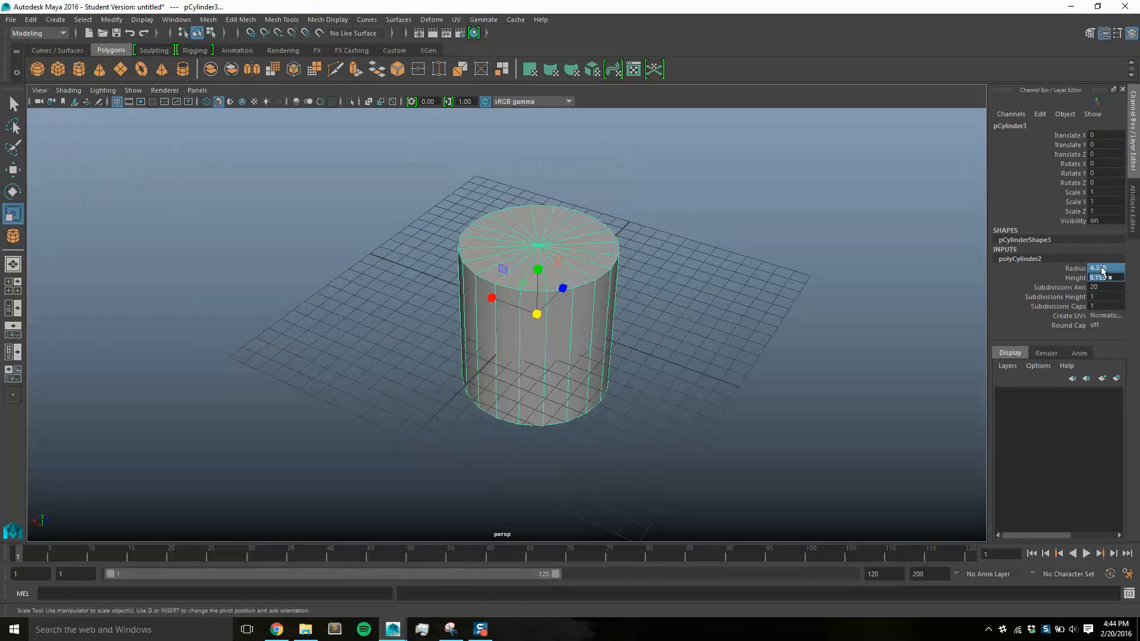
pyautogui.write('4')
pyautogui.press('Return')
pyautogui.click(1108, 277)
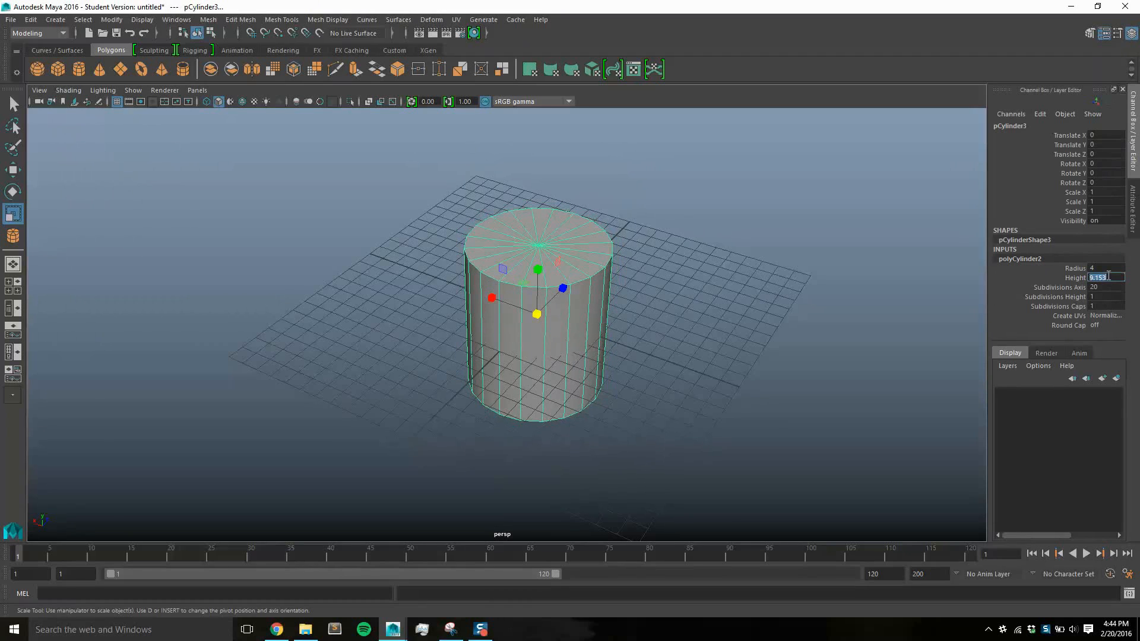
pyautogui.write('10')
pyautogui.press('Return')
# Increase the cylinder's number of height subdivisions, then deselect it
pyautogui.click(1111, 295)
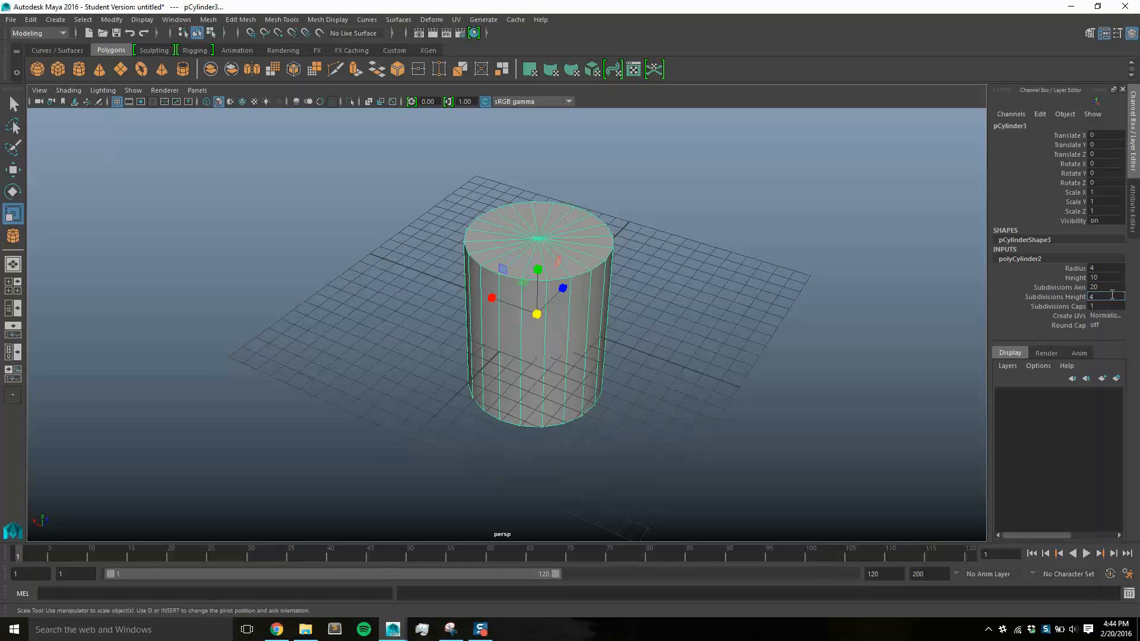
pyautogui.write('10')
pyautogui.press('Return')
pyautogui.click(743, 300)
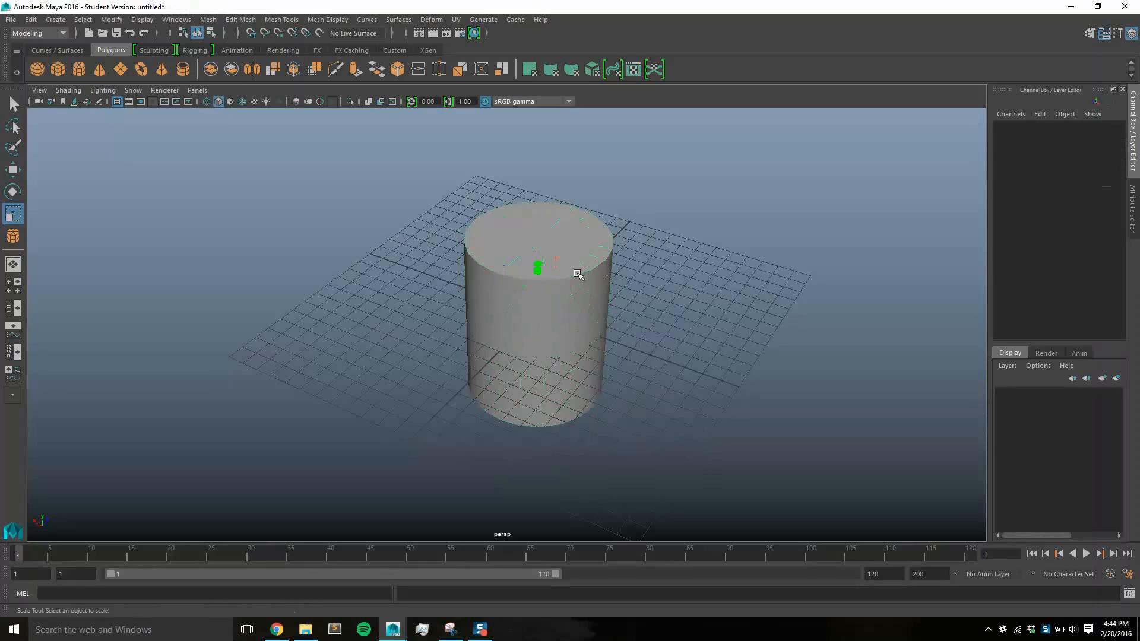
# Make one copy of the cylinder with Duplicate Special, using an X translation of 10 and an X scale of -1
pyautogui.click(577, 274)
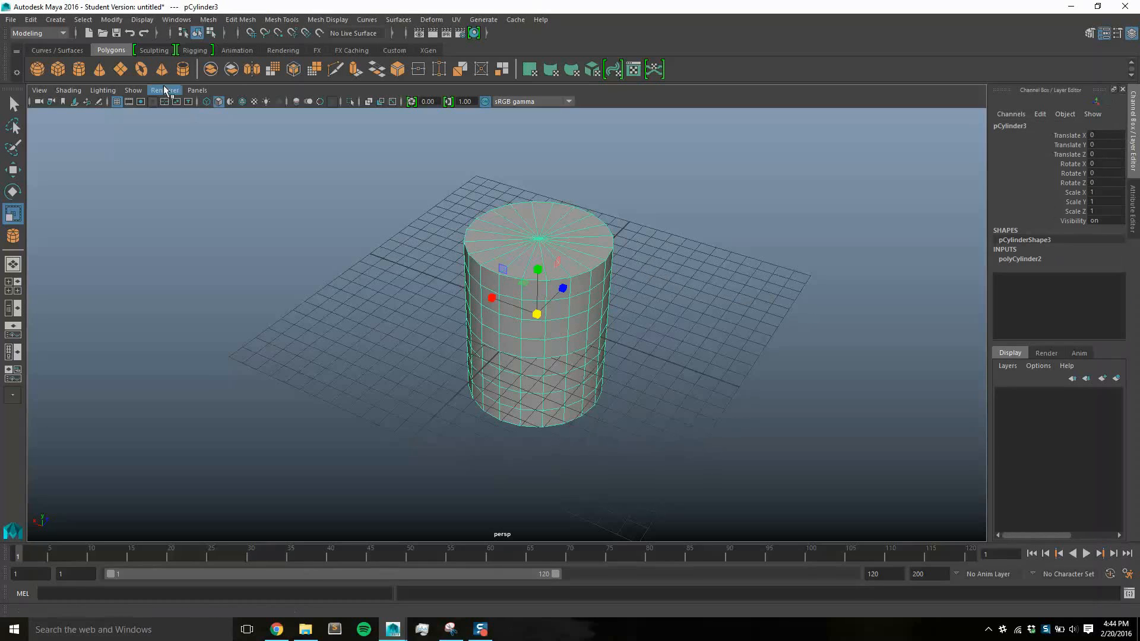
pyautogui.click(30, 20)
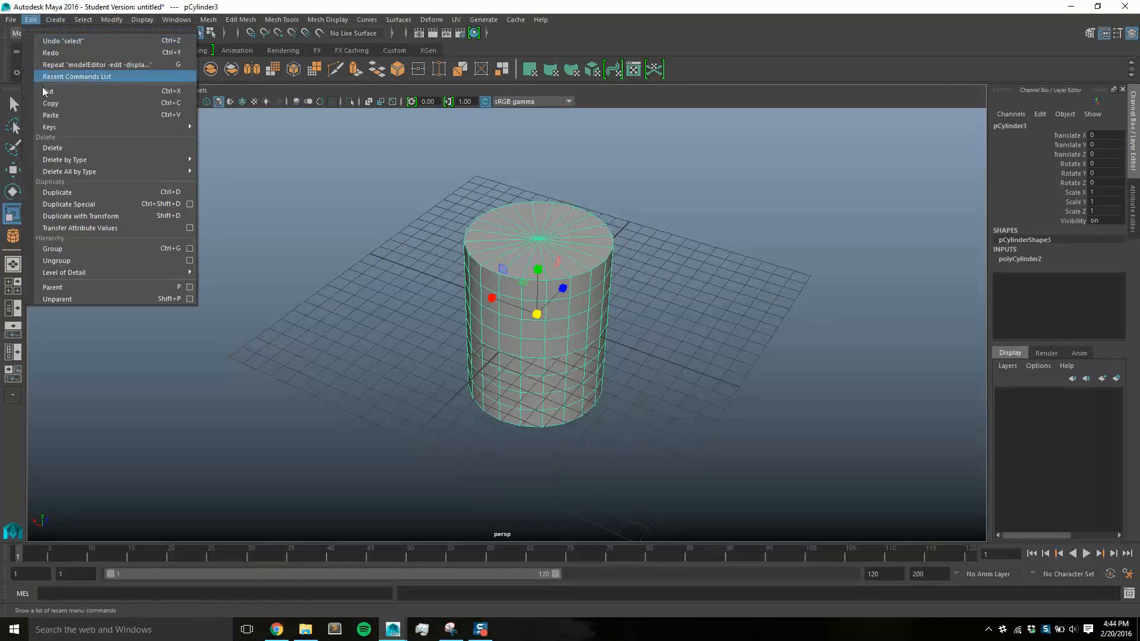
pyautogui.click(189, 204)
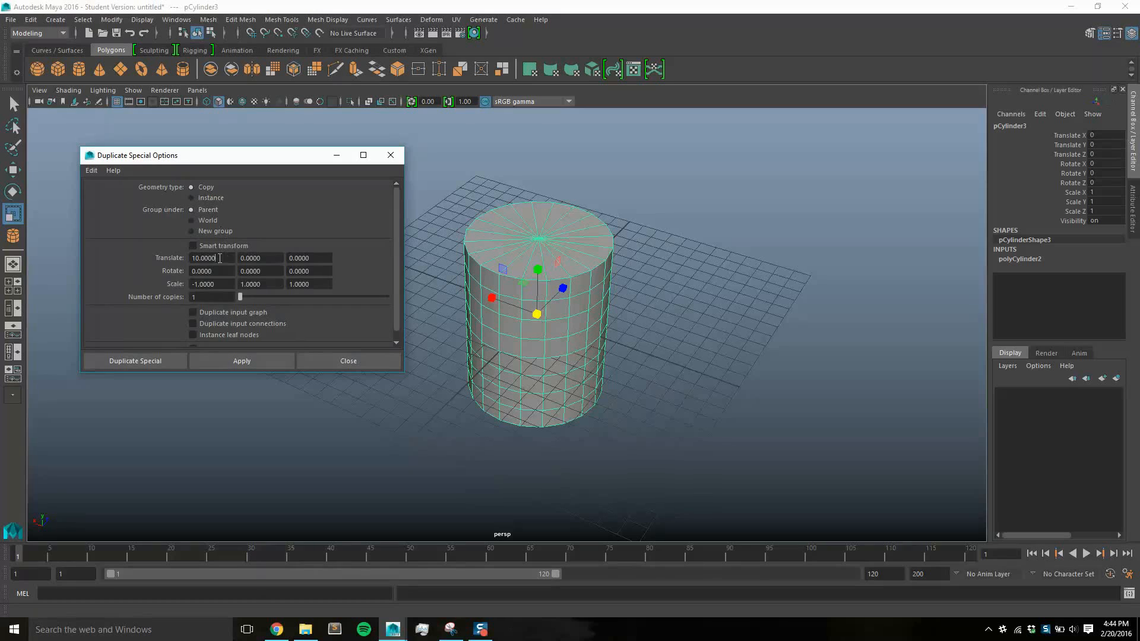
pyautogui.write('10')
pyautogui.click(235, 362)
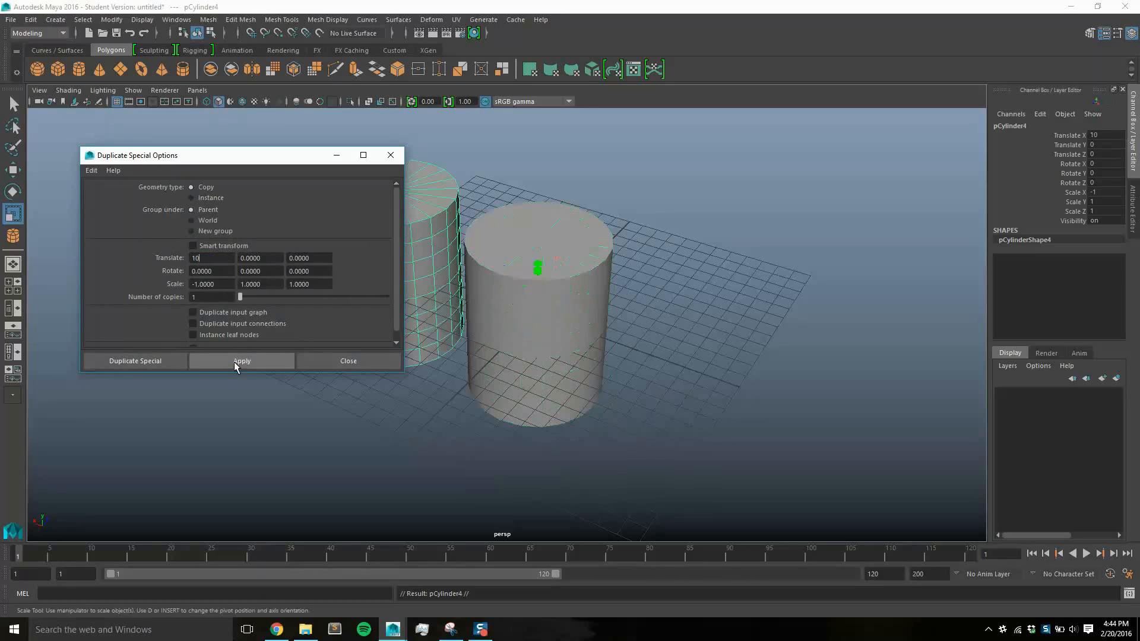
pyautogui.click(336, 361)
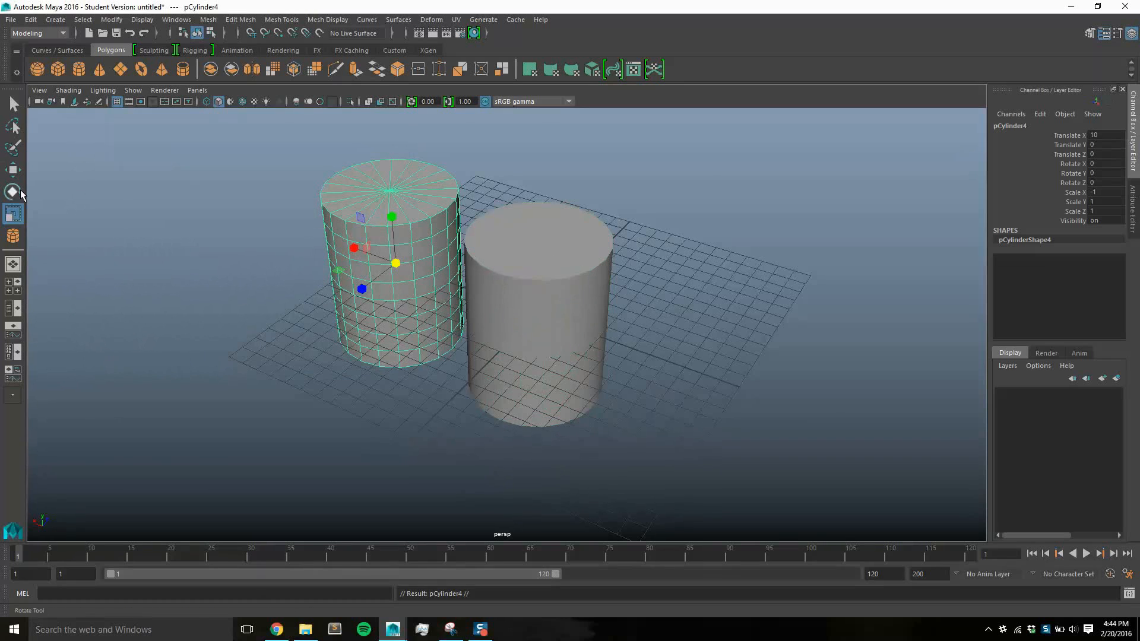
# Move the duplicate cylinder onto the original by setting its Translate X to 0
pyautogui.click(13, 170)
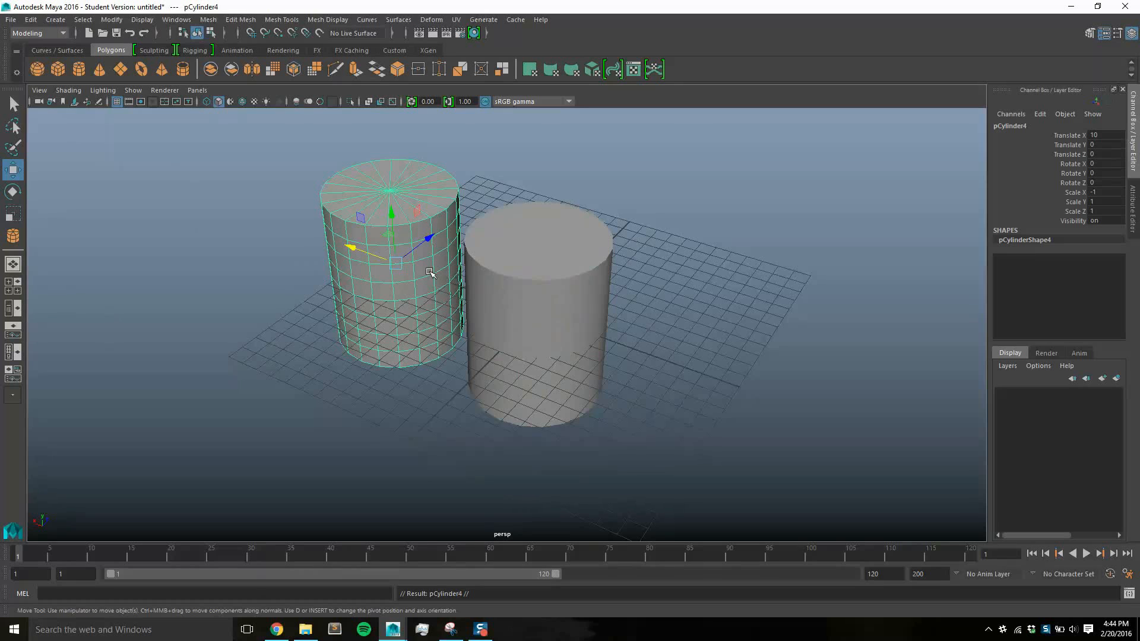
pyautogui.moveTo(366, 254); pyautogui.dragTo(340, 244)
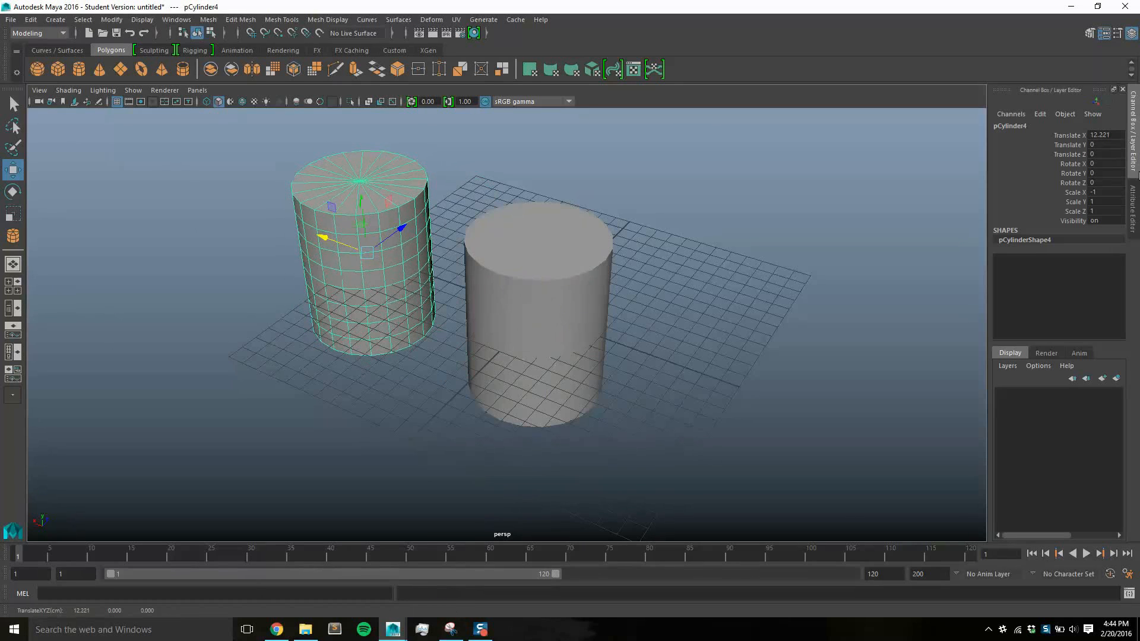
pyautogui.doubleClick(1103, 136)
pyautogui.write('0')
pyautogui.press('Return')
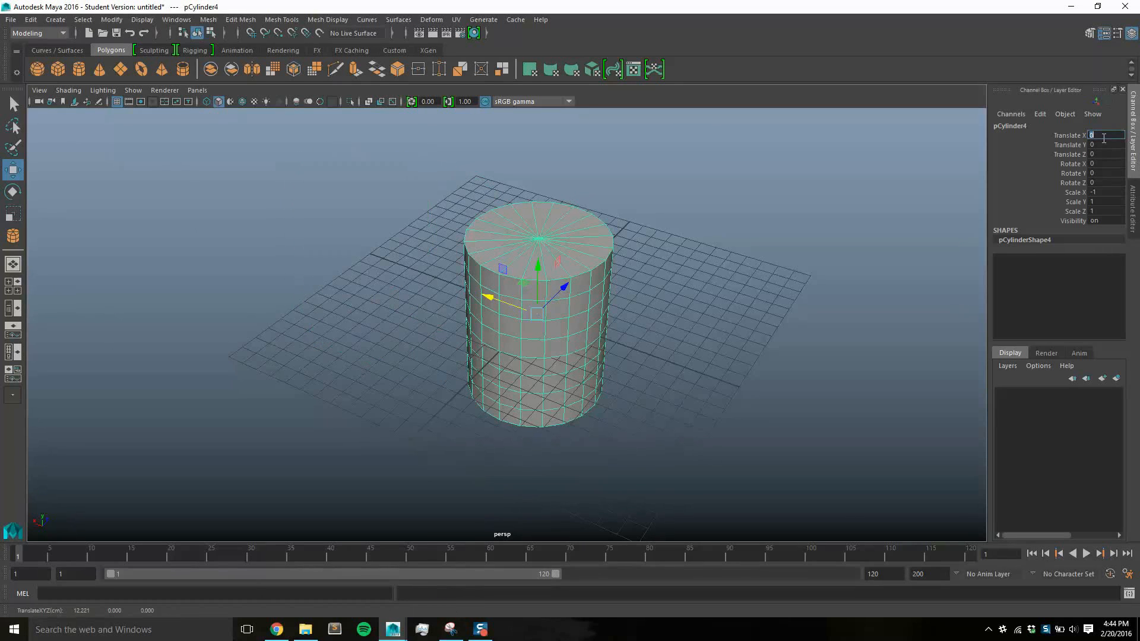
# Display the scene in wireframe and scale the duplicate cylinder down uniformly to about 0.84
pyautogui.click(88, 97)
pyautogui.click(80, 111)
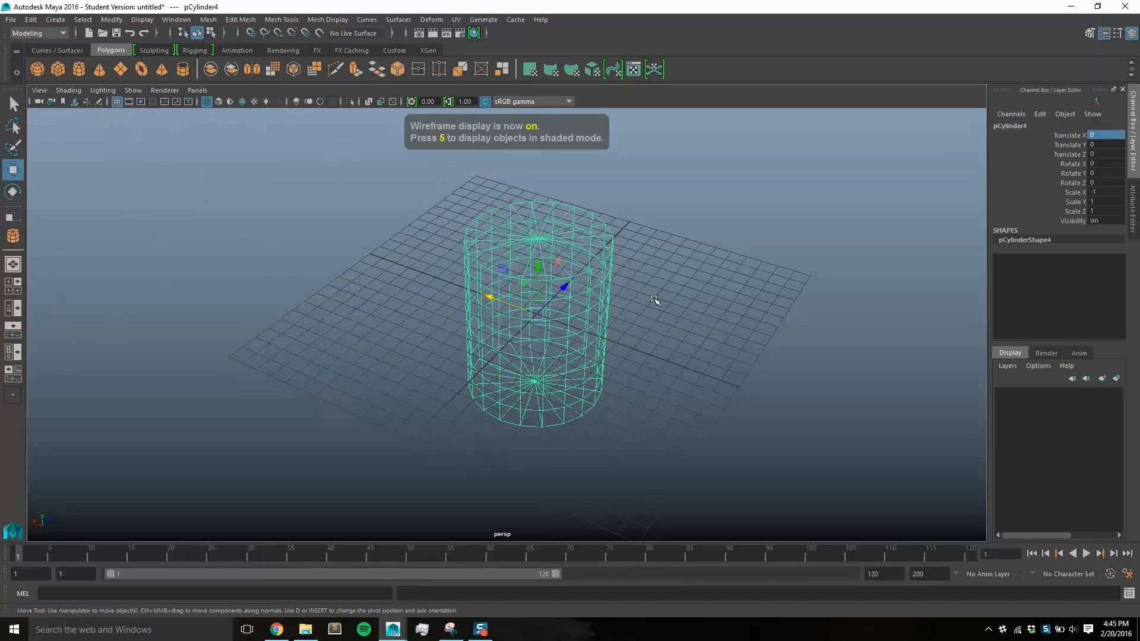
pyautogui.moveTo(655, 300)
pyautogui.keyDown('alt'); pyautogui.mouseDown()
pyautogui.moveTo(674, 262)
pyautogui.moveTo(648, 304)
pyautogui.mouseUp(); pyautogui.keyUp('alt')
pyautogui.press('r')
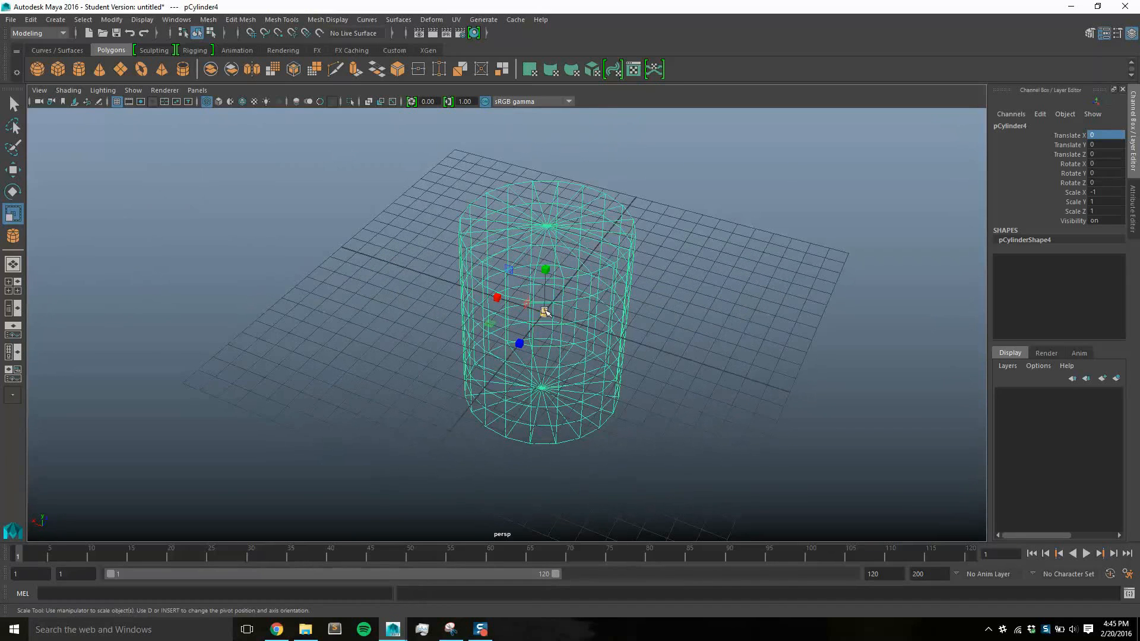
pyautogui.moveTo(545, 311); pyautogui.dragTo(526, 343)
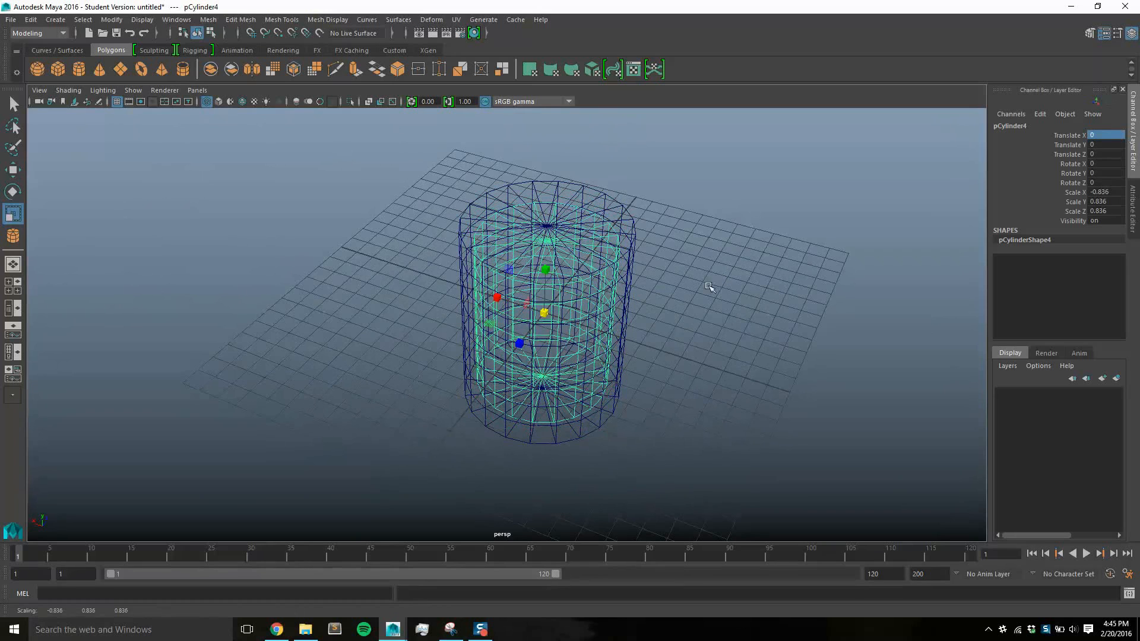
pyautogui.moveTo(708, 287)
pyautogui.keyDown('alt'); pyautogui.mouseDown()
pyautogui.moveTo(674, 249)
pyautogui.moveTo(692, 257)
pyautogui.moveTo(697, 280)
pyautogui.mouseUp(); pyautogui.keyUp('alt')
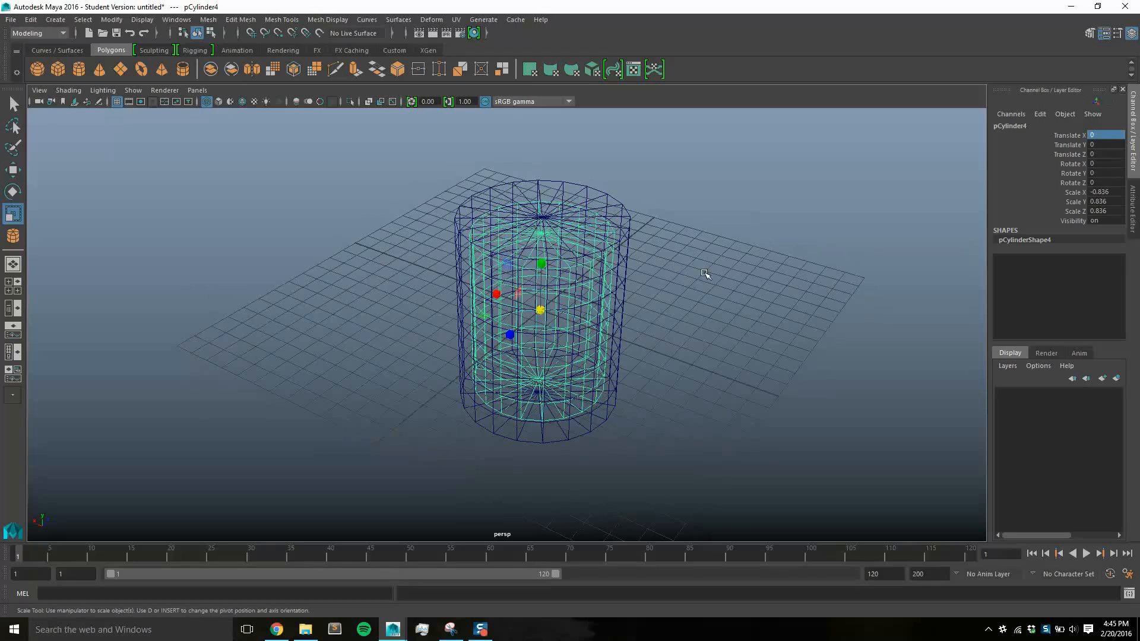
# Raise the inner cylinder to a Translate Y of about 1.1 so its top pokes out above the outer cylinder
pyautogui.keyDown('alt'); pyautogui.moveTo(628, 291); pyautogui.dragTo(664, 271); pyautogui.keyUp('alt')
pyautogui.press('w')
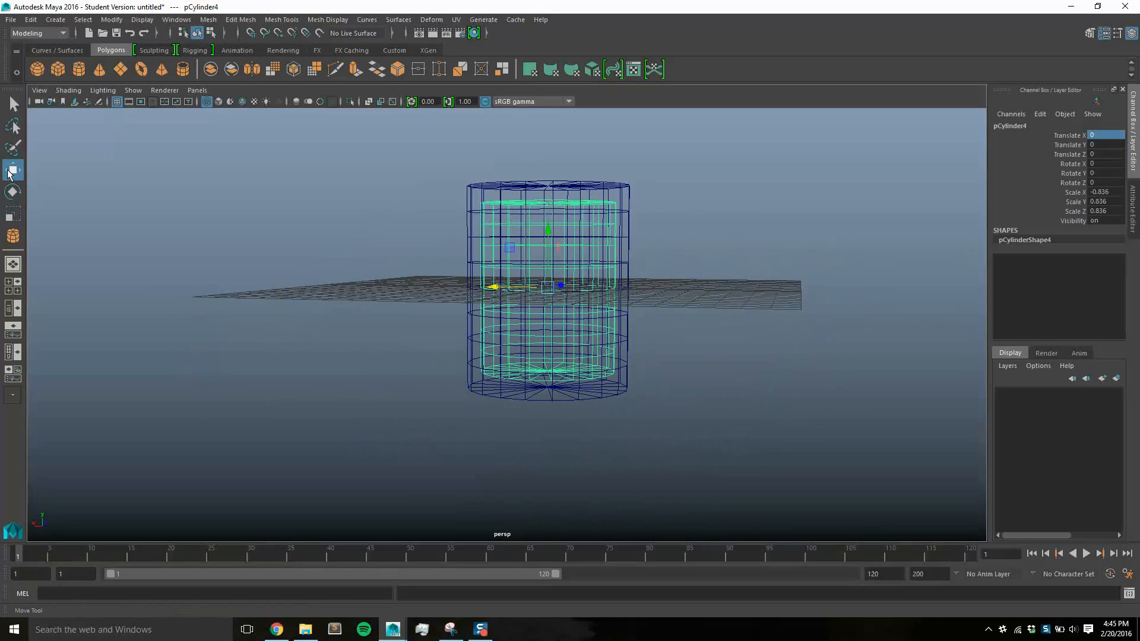
pyautogui.moveTo(546, 232); pyautogui.dragTo(547, 209)
pyautogui.keyDown('alt'); pyautogui.moveTo(633, 252); pyautogui.dragTo(634, 257); pyautogui.keyUp('alt')
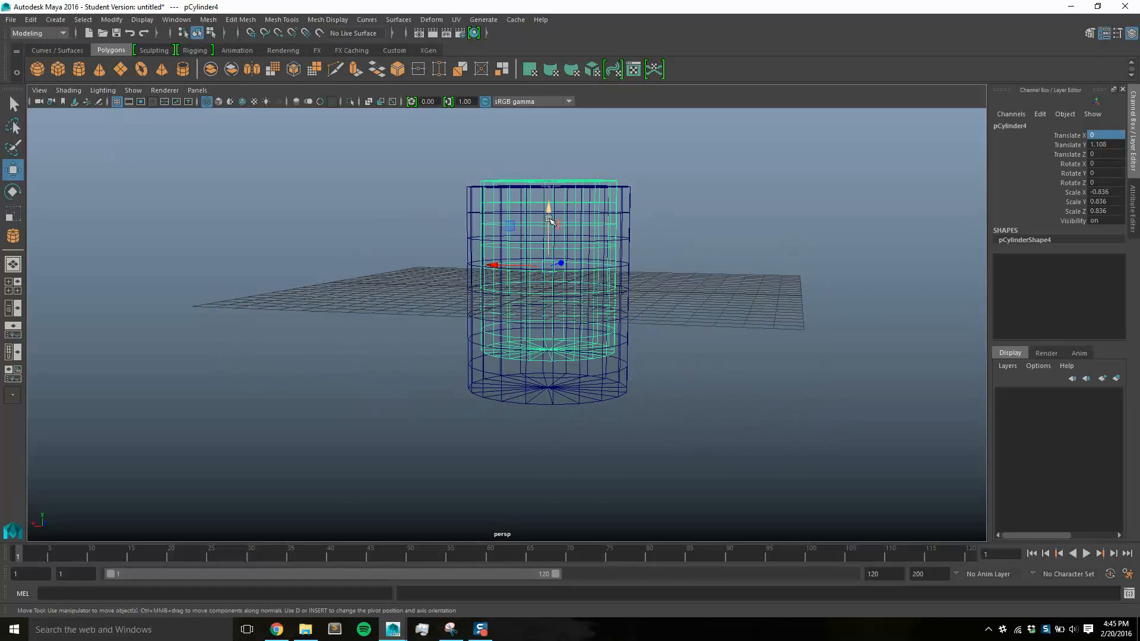
pyautogui.moveTo(549, 220); pyautogui.dragTo(551, 221)
pyautogui.hotkey('ctrl', 'z')
# Stretch the inner cylinder to a Scale Y of about 0.98 and lower it to a Translate Y of about 0.61
pyautogui.keyDown('alt'); pyautogui.moveTo(860, 261); pyautogui.dragTo(828, 266); pyautogui.keyUp('alt')
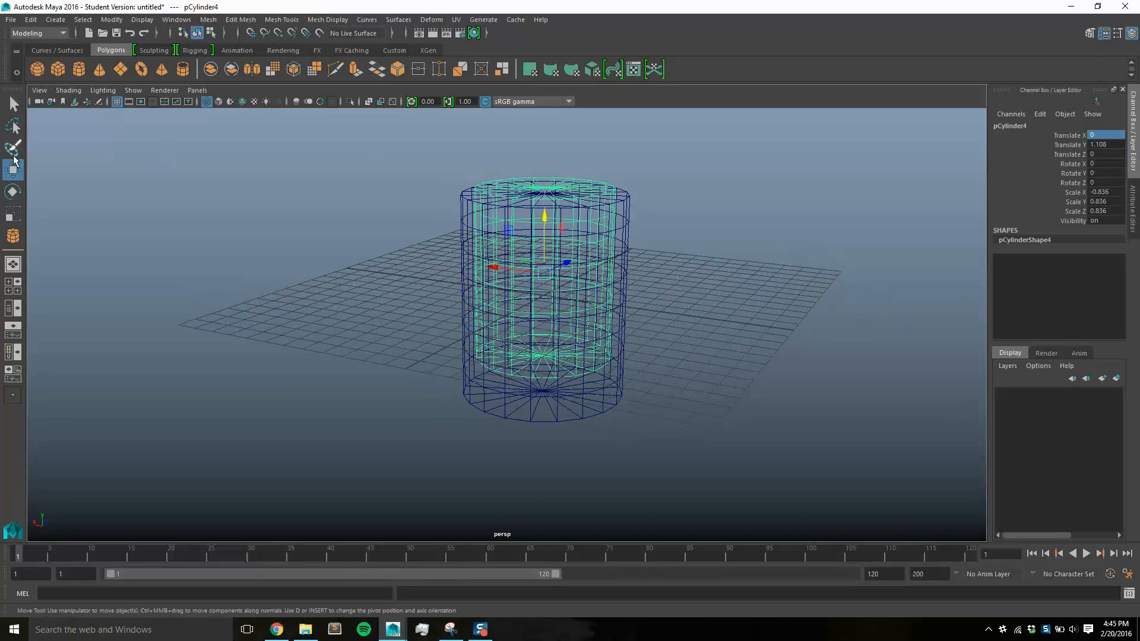
pyautogui.click(17, 219)
pyautogui.moveTo(544, 220); pyautogui.dragTo(546, 253)
pyautogui.press('w')
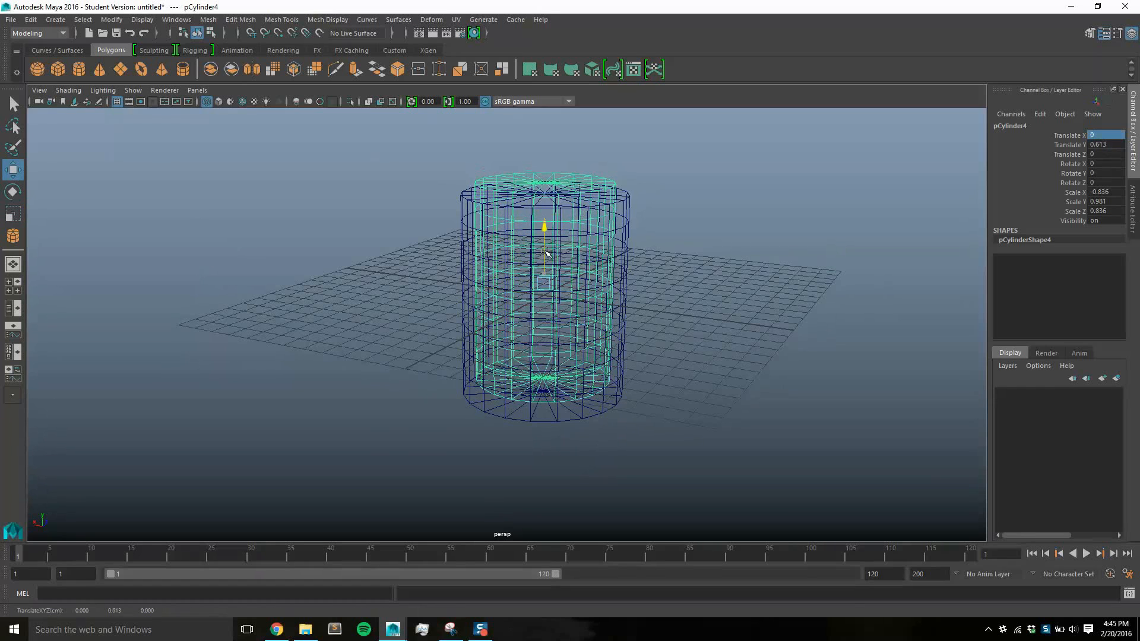
pyautogui.moveTo(656, 290)
pyautogui.keyDown('alt'); pyautogui.mouseDown()
pyautogui.moveTo(669, 270)
pyautogui.moveTo(641, 287)
pyautogui.moveTo(651, 289)
pyautogui.mouseUp(); pyautogui.keyUp('alt')
# Add the outer cylinder to the selection and apply a Boolean Intersection to both cylinders
pyautogui.keyDown('shift'); pyautogui.click(625, 210); pyautogui.keyUp('shift')
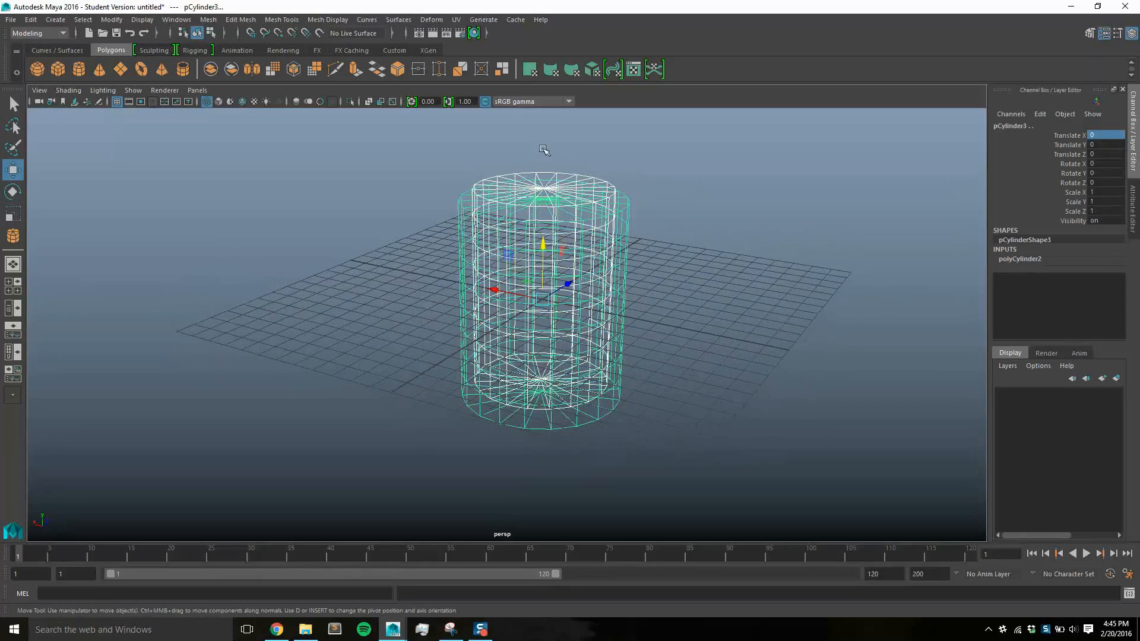
pyautogui.click(241, 21)
pyautogui.moveTo(211, 23)
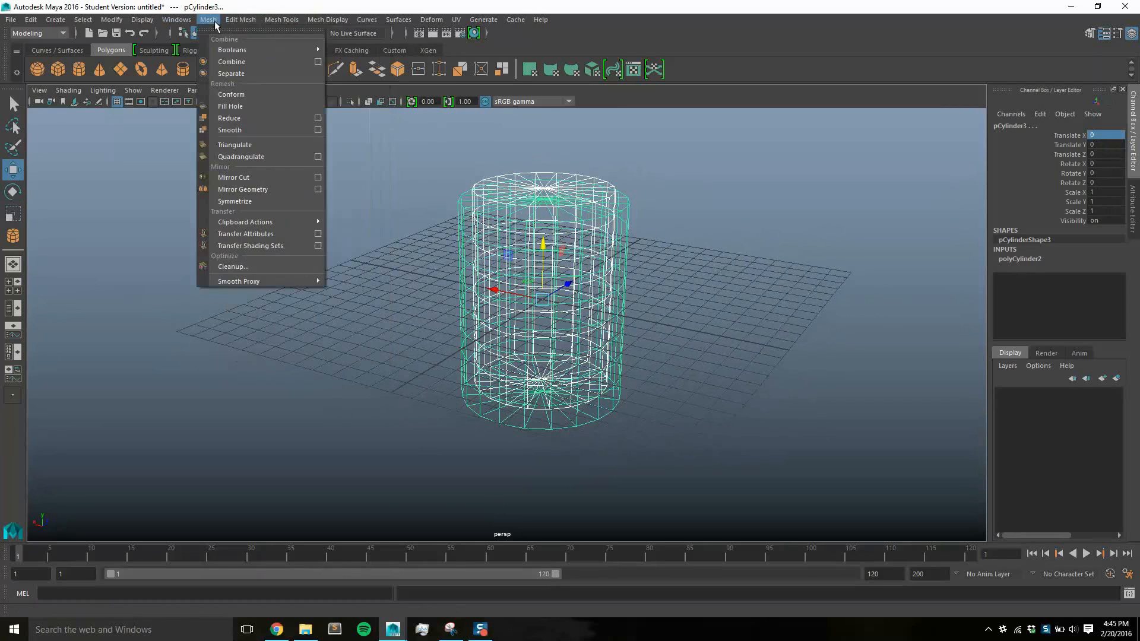
pyautogui.moveTo(231, 51)
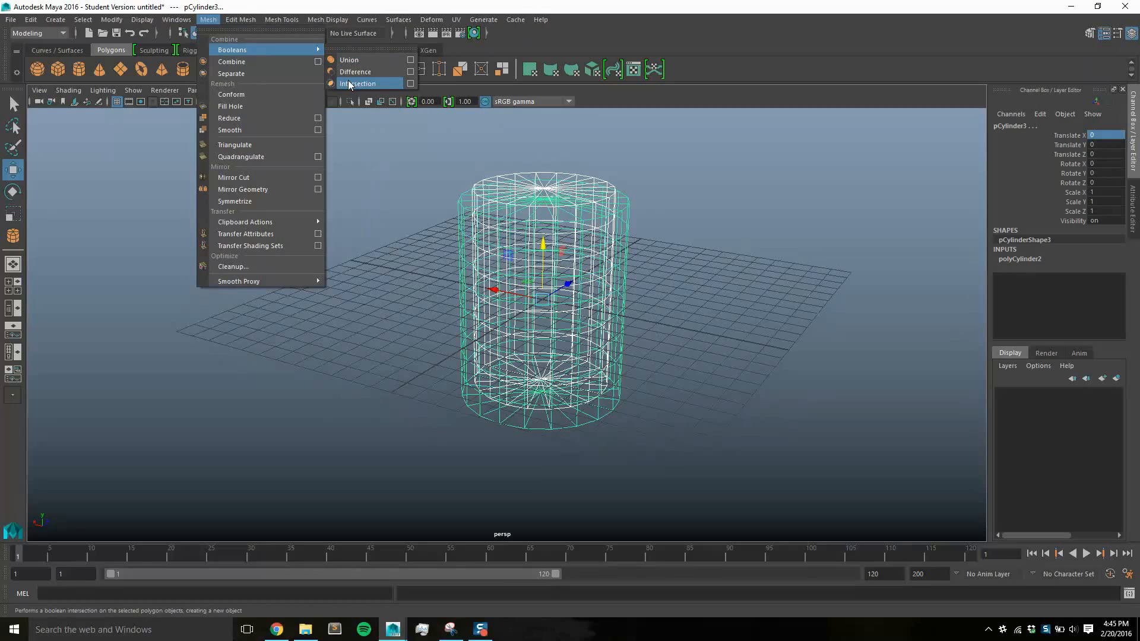
pyautogui.click(356, 84)
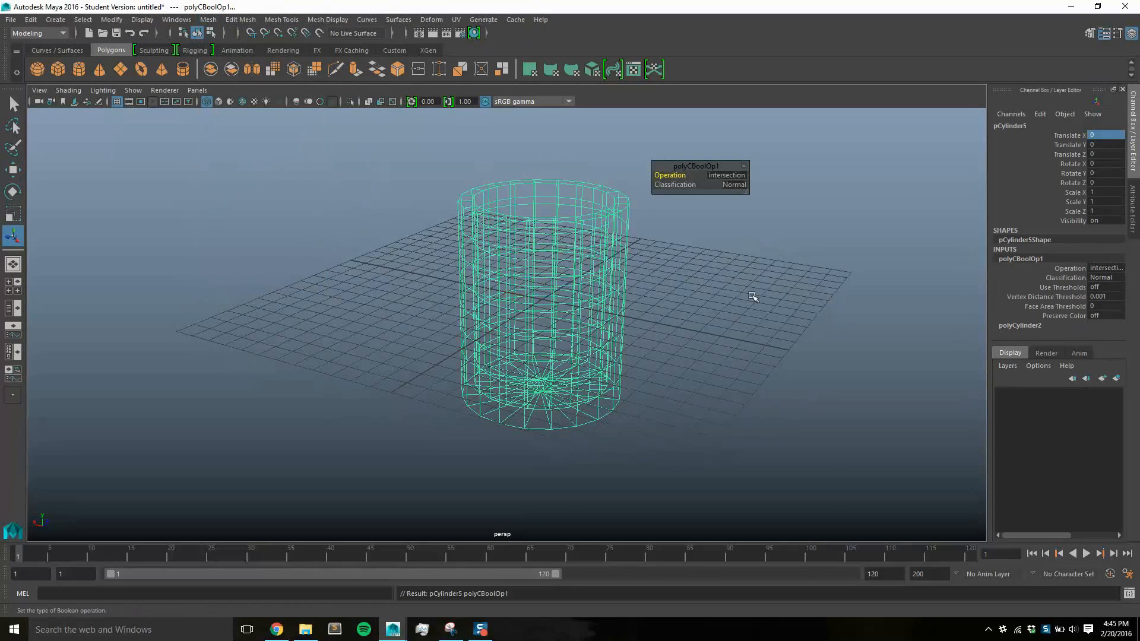
# Display the Boolean result with smooth shading and inspect the hollowed cylinder from several angles
pyautogui.keyDown('alt'); pyautogui.moveTo(746, 281); pyautogui.dragTo(725, 313); pyautogui.keyUp('alt')
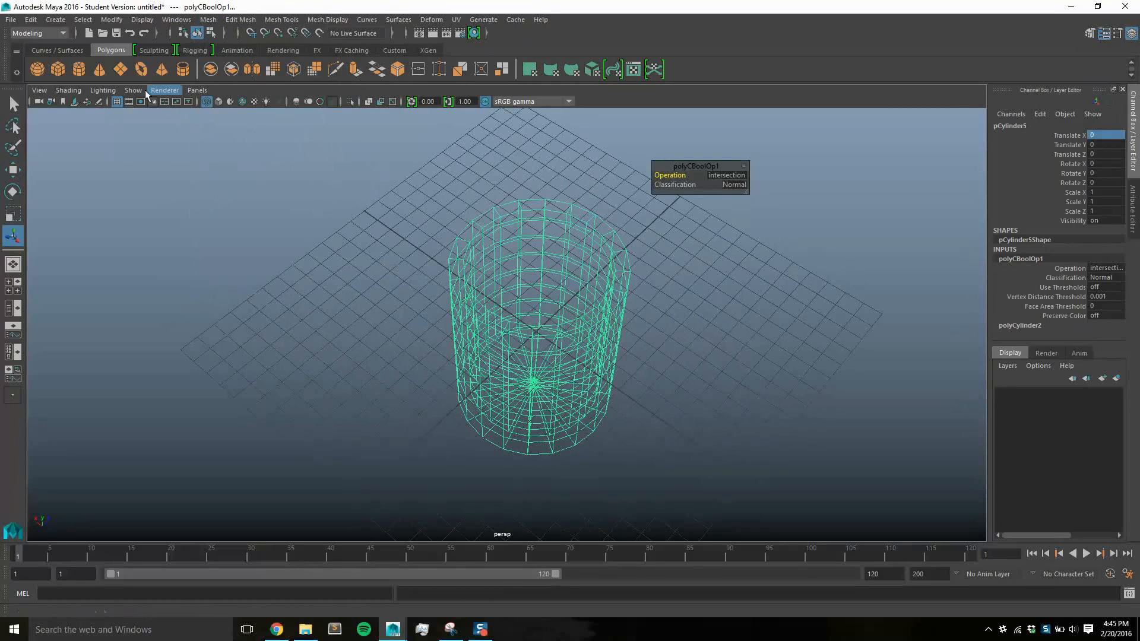
pyautogui.click(68, 90)
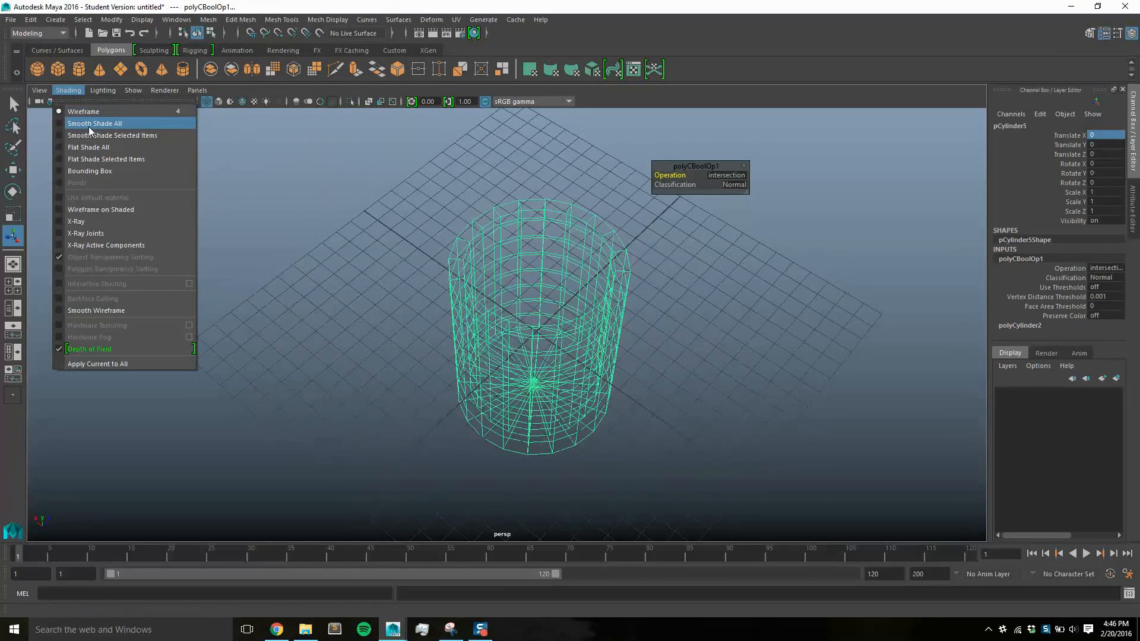
pyautogui.click(89, 124)
pyautogui.moveTo(726, 328)
pyautogui.keyDown('alt'); pyautogui.mouseDown()
pyautogui.moveTo(719, 352)
pyautogui.moveTo(723, 223)
pyautogui.moveTo(693, 331)
pyautogui.mouseUp(); pyautogui.keyUp('alt')
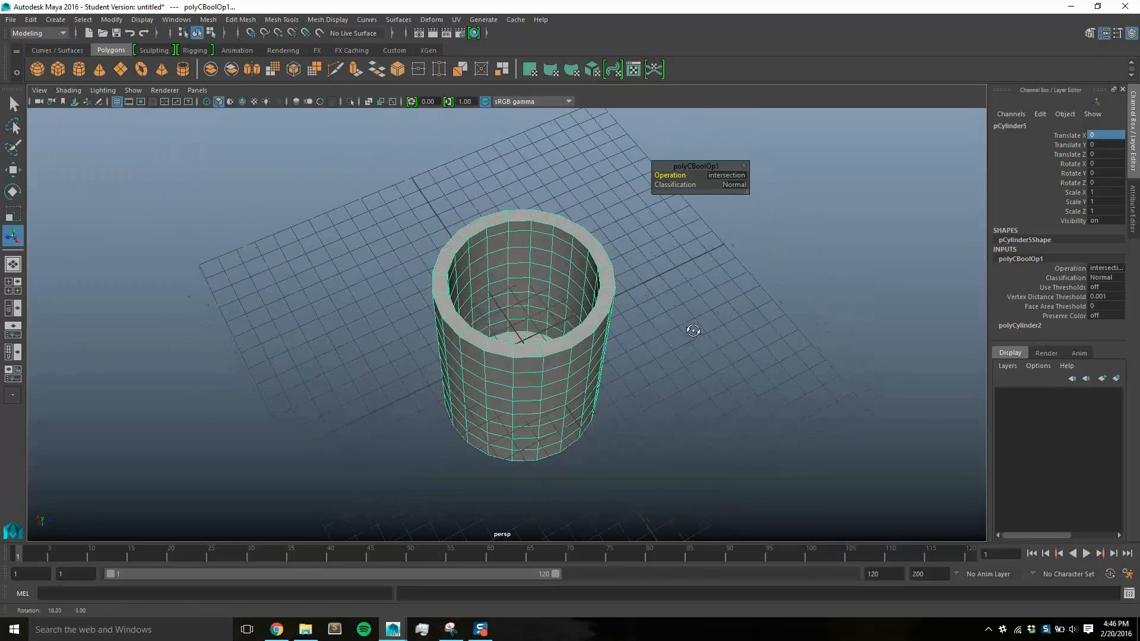
pyautogui.keyDown('alt'); pyautogui.moveTo(684, 289); pyautogui.dragTo(536, 259); pyautogui.keyUp('alt')
pyautogui.keyDown('alt'); pyautogui.moveTo(535, 260); pyautogui.dragTo(682, 288, button='middle'); pyautogui.keyUp('alt')
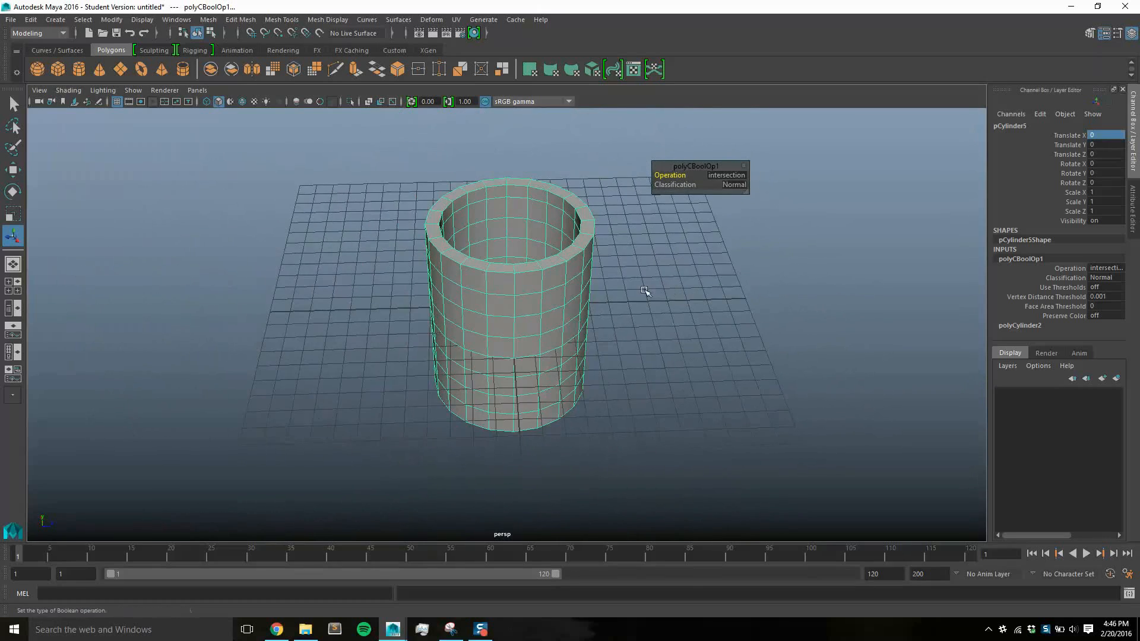
pyautogui.scroll(1, 547, 304)
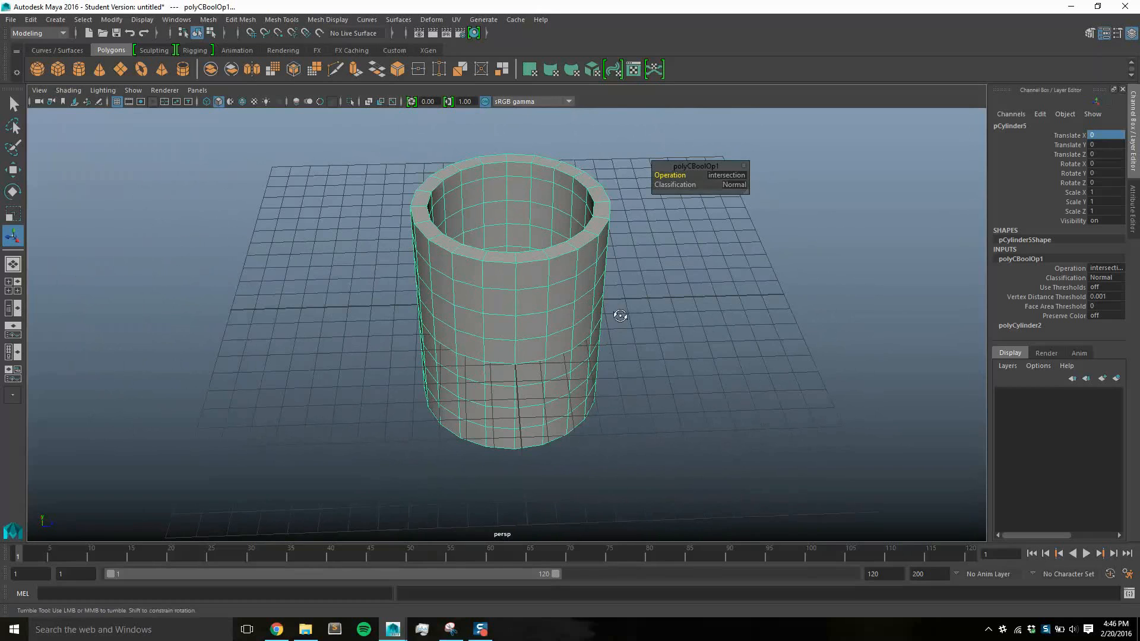
pyautogui.keyDown('alt'); pyautogui.moveTo(616, 316); pyautogui.dragTo(547, 307); pyautogui.keyUp('alt')
pyautogui.moveTo(652, 303)
pyautogui.keyDown('alt'); pyautogui.mouseDown()
pyautogui.moveTo(660, 288)
pyautogui.moveTo(647, 284)
pyautogui.mouseUp(); pyautogui.keyUp('alt')
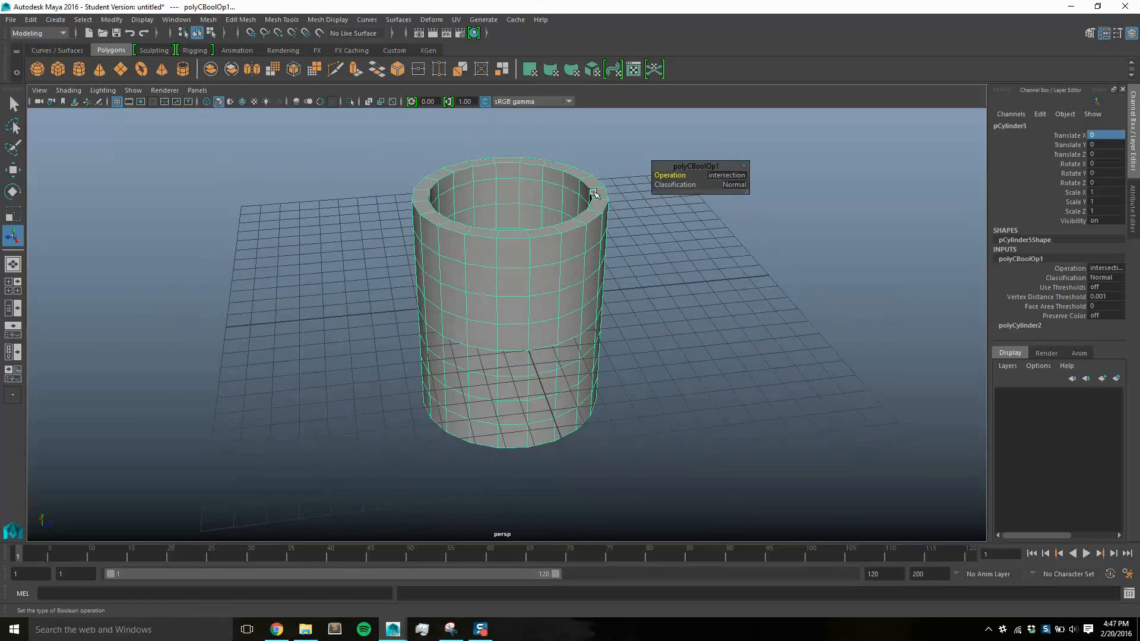
# Switch the cup to face selection and turn off Soft Selection in the Move tool's settings
pyautogui.rightClick(528, 283)
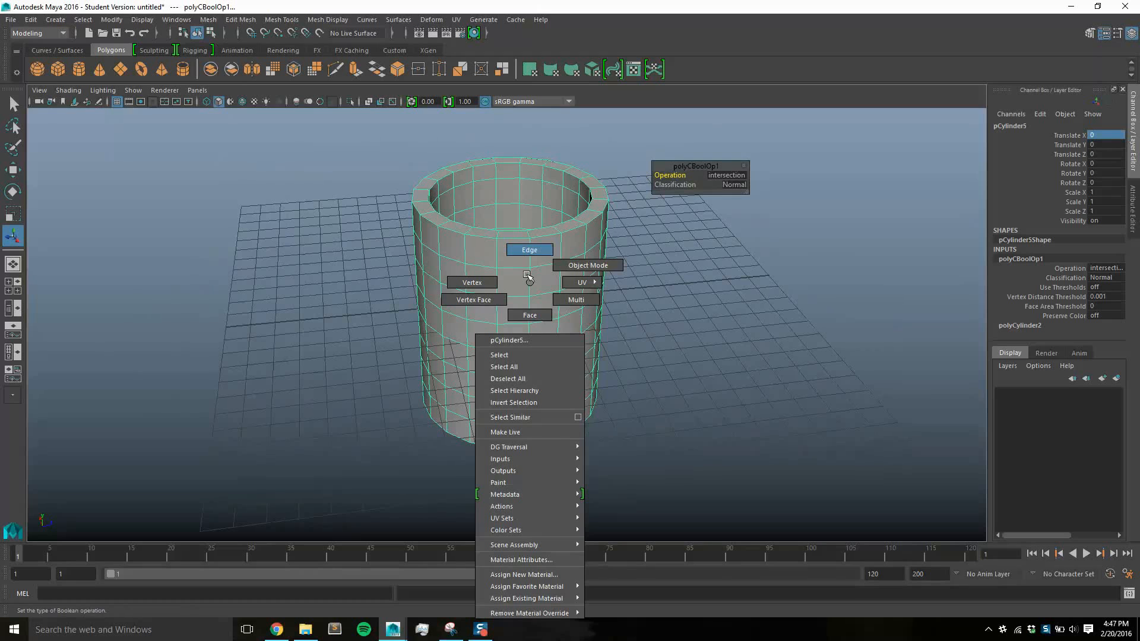
pyautogui.moveTo(528, 277); pyautogui.dragTo(534, 298, button='right')
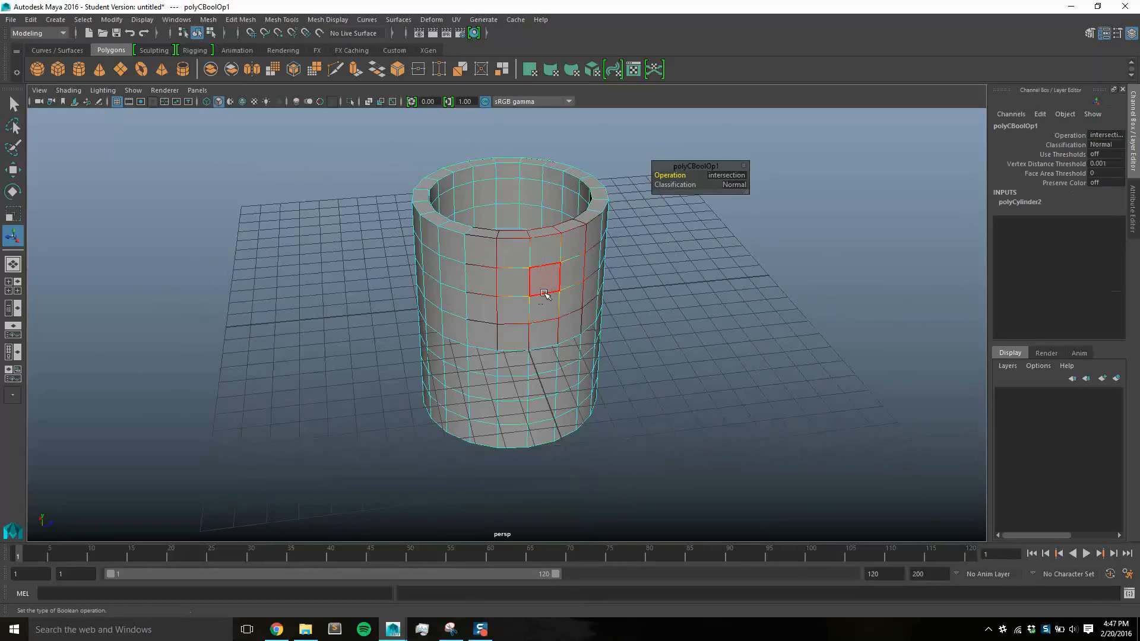
pyautogui.click(1118, 33)
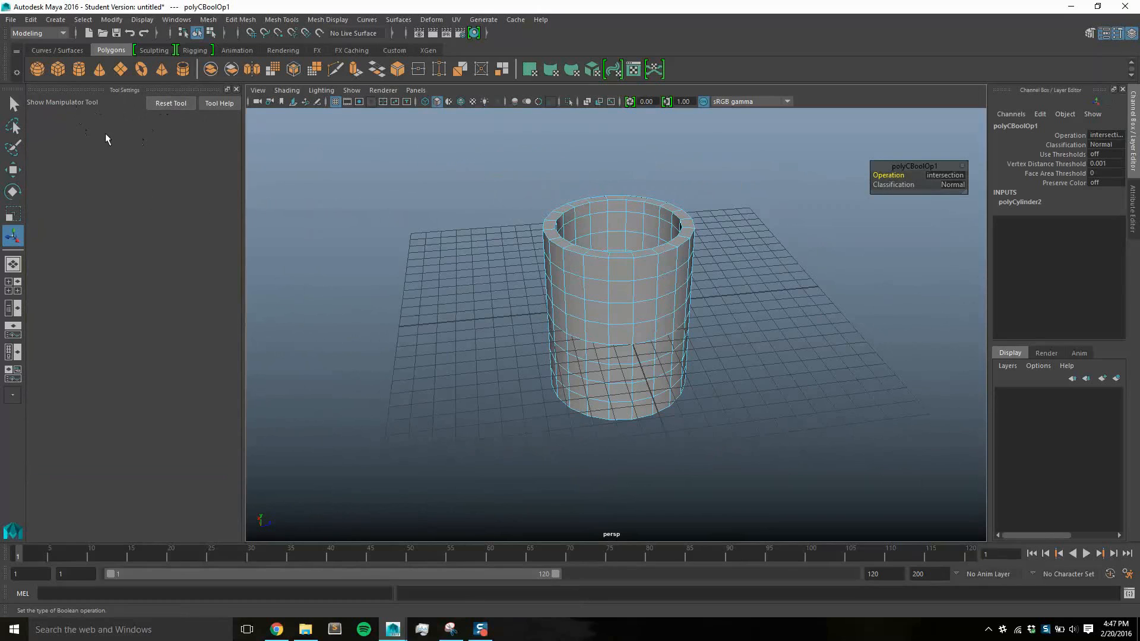
pyautogui.click(13, 170)
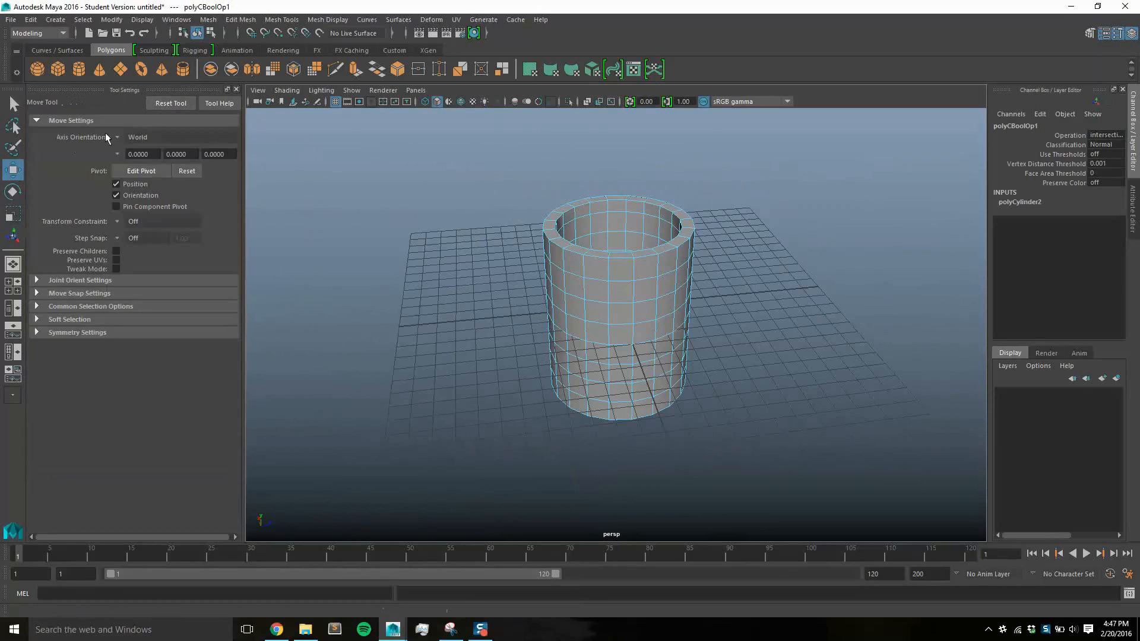
pyautogui.click(86, 319)
pyautogui.click(75, 315)
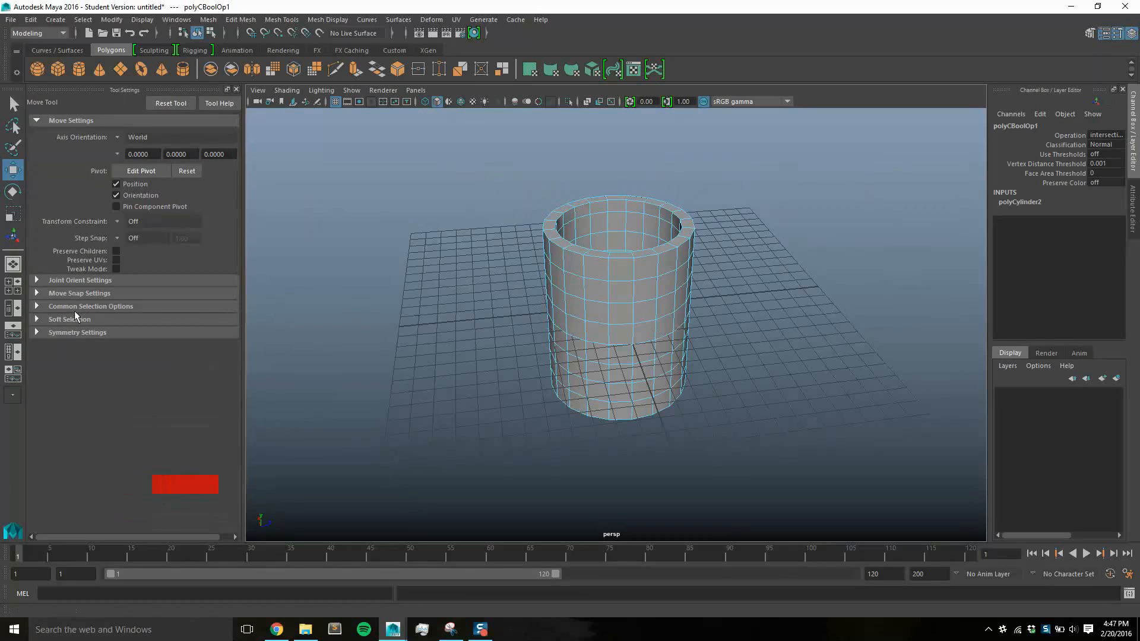
pyautogui.click(237, 89)
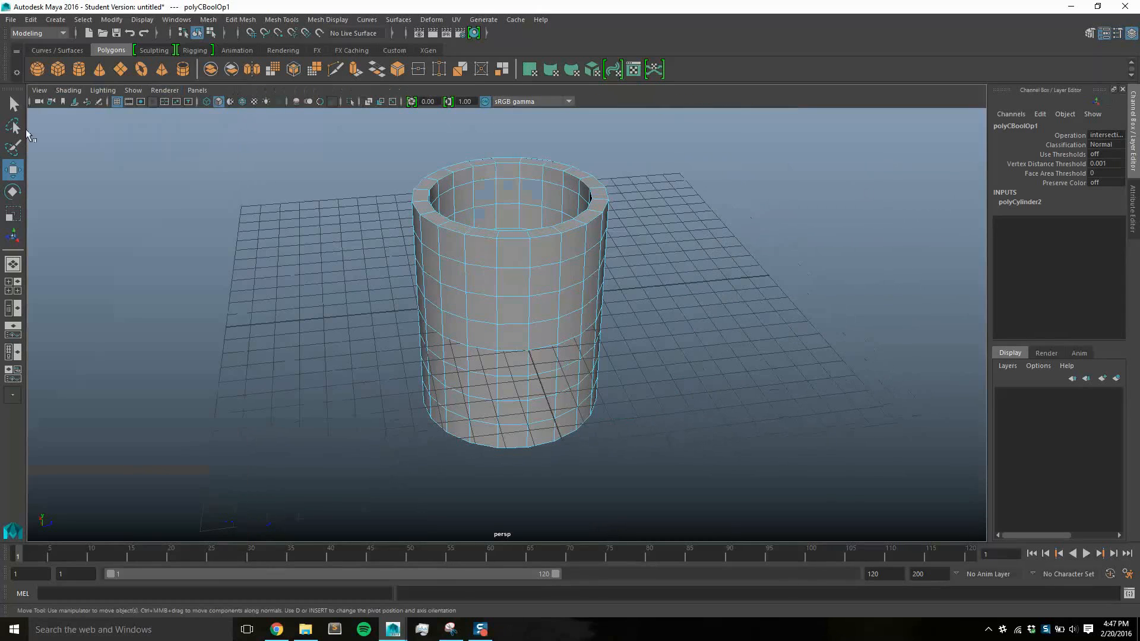
# Extrude a single outer face in the second row below the rim with Local Translate Z 4 and 4 divisions
pyautogui.click(545, 298)
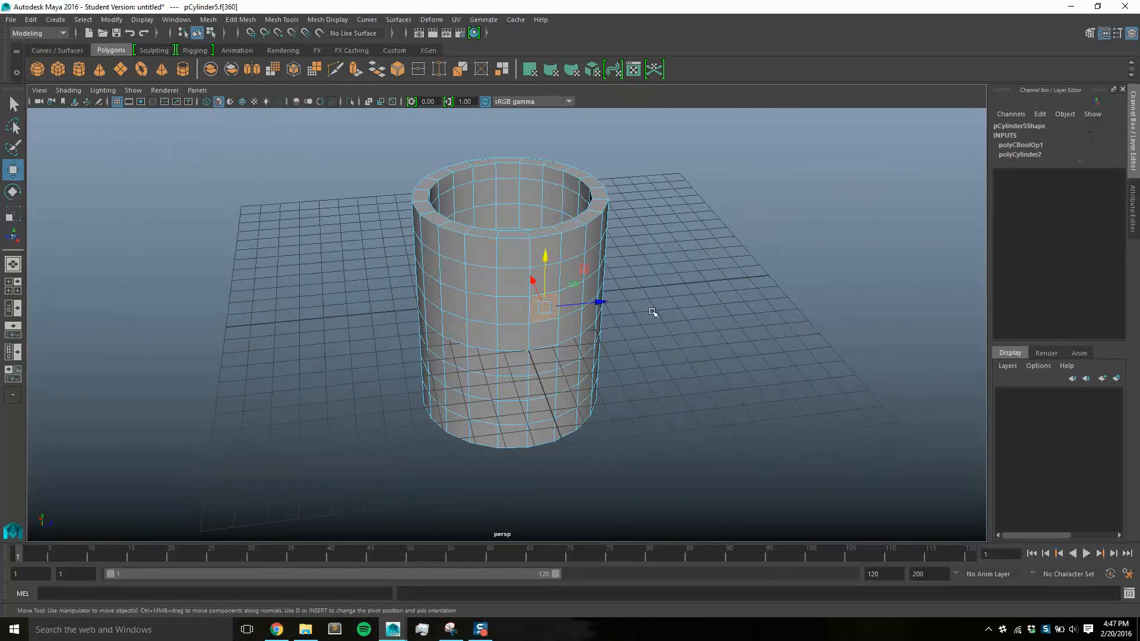
pyautogui.keyDown('alt'); pyautogui.moveTo(675, 305); pyautogui.dragTo(734, 318); pyautogui.keyUp('alt')
pyautogui.keyDown('alt'); pyautogui.moveTo(596, 248); pyautogui.dragTo(569, 265); pyautogui.keyUp('alt')
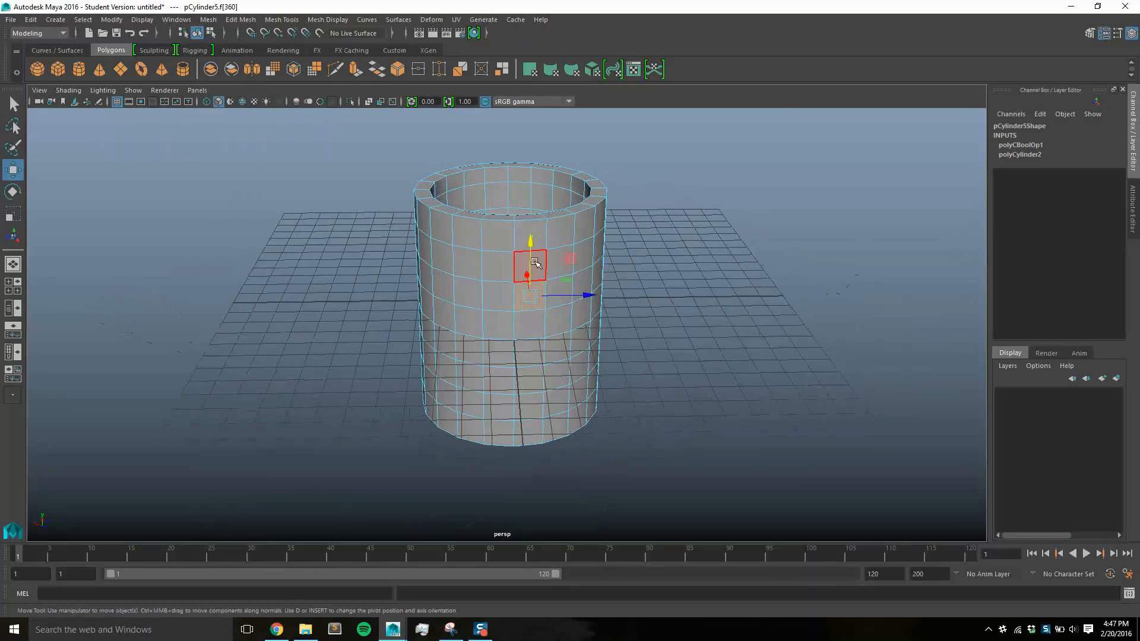
pyautogui.click(530, 265)
pyautogui.keyDown('alt'); pyautogui.moveTo(720, 341); pyautogui.dragTo(747, 354); pyautogui.keyUp('alt')
pyautogui.click(238, 20)
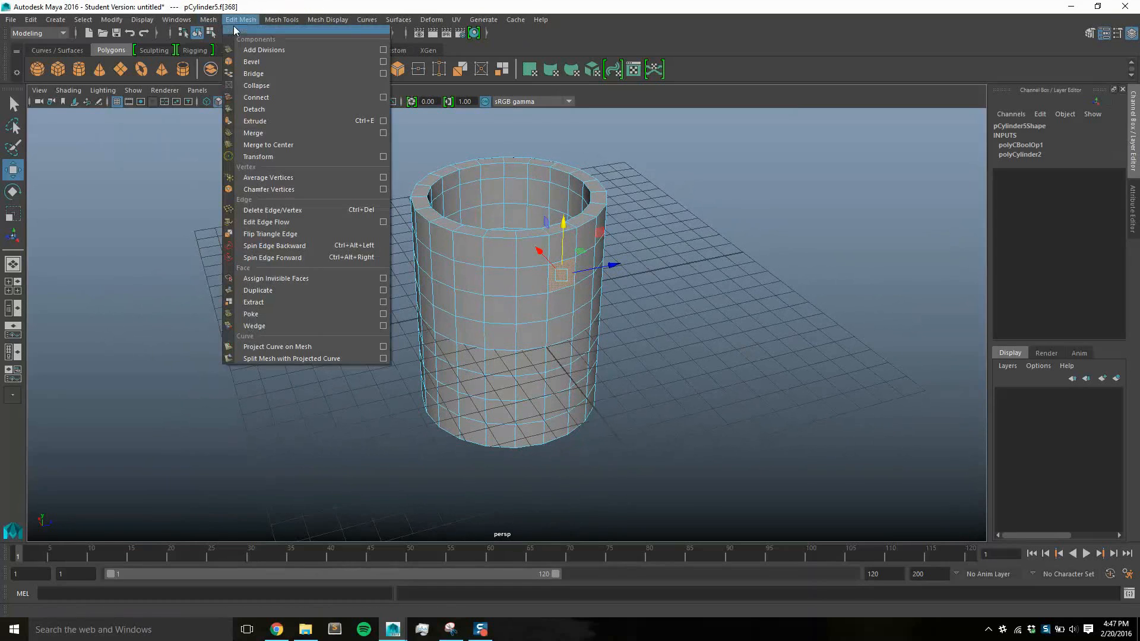
pyautogui.click(371, 120)
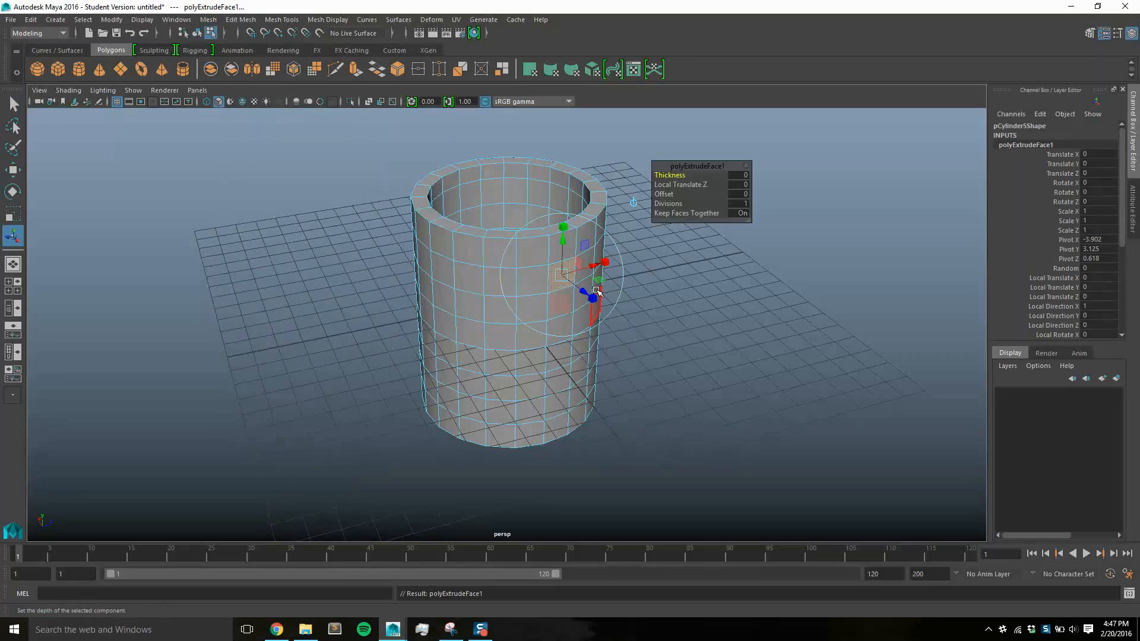
pyautogui.moveTo(592, 293); pyautogui.dragTo(664, 358)
pyautogui.click(738, 184)
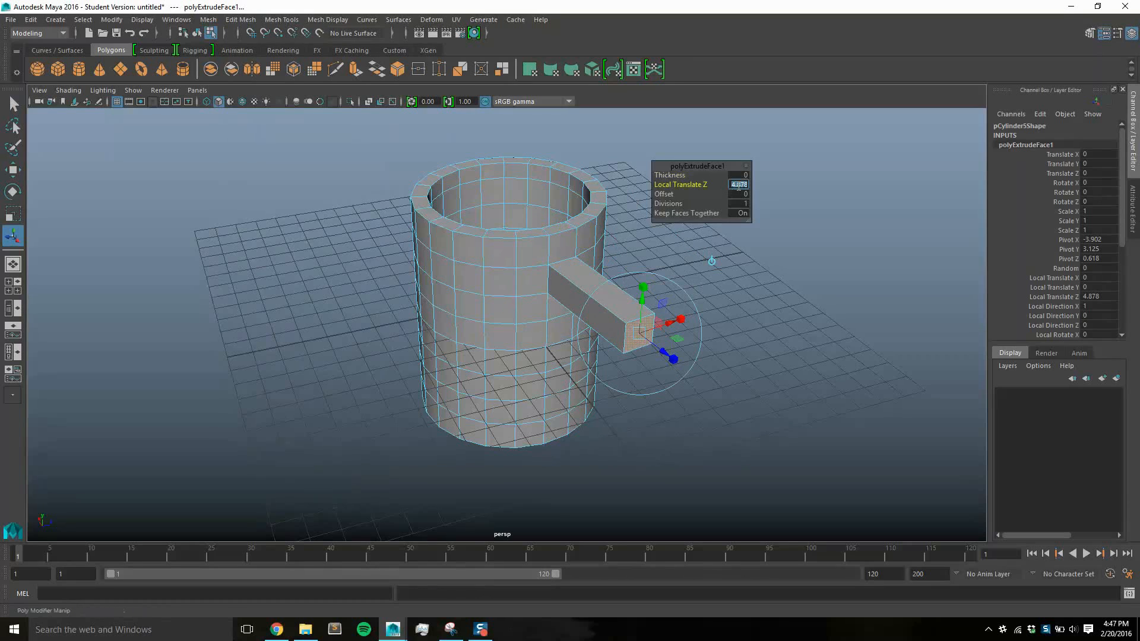
pyautogui.press('Return')
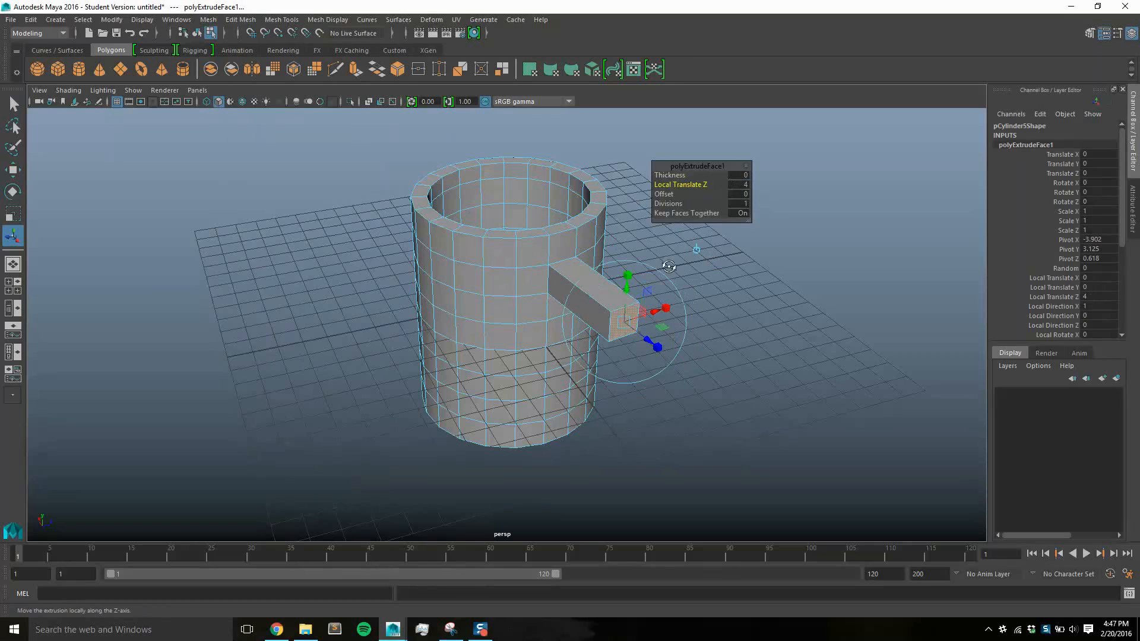
pyautogui.keyDown('alt'); pyautogui.moveTo(669, 267); pyautogui.dragTo(696, 203); pyautogui.keyUp('alt')
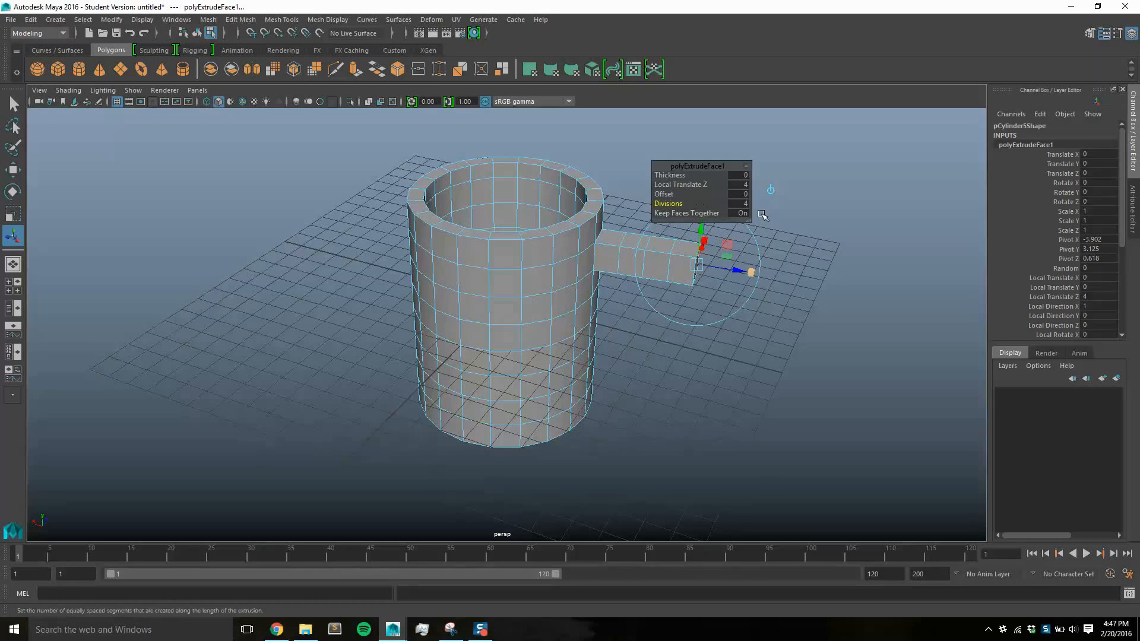
# Extrude the outer face directly below, in the second row above the base, with Local Translate Z 4 and 4 divisions
pyautogui.click(714, 367)
pyautogui.keyDown('alt'); pyautogui.moveTo(714, 367); pyautogui.dragTo(616, 353); pyautogui.keyUp('alt')
pyautogui.keyDown('alt'); pyautogui.moveTo(702, 331); pyautogui.dragTo(682, 316); pyautogui.keyUp('alt')
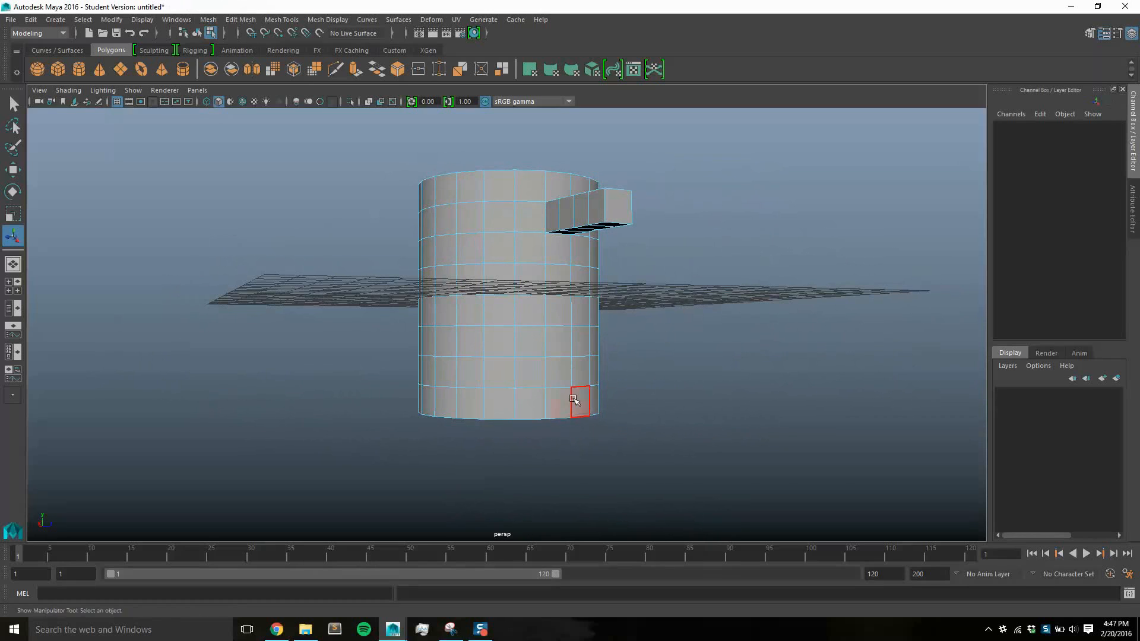
pyautogui.click(558, 373)
pyautogui.keyDown('alt'); pyautogui.moveTo(707, 358); pyautogui.dragTo(706, 404); pyautogui.keyUp('alt')
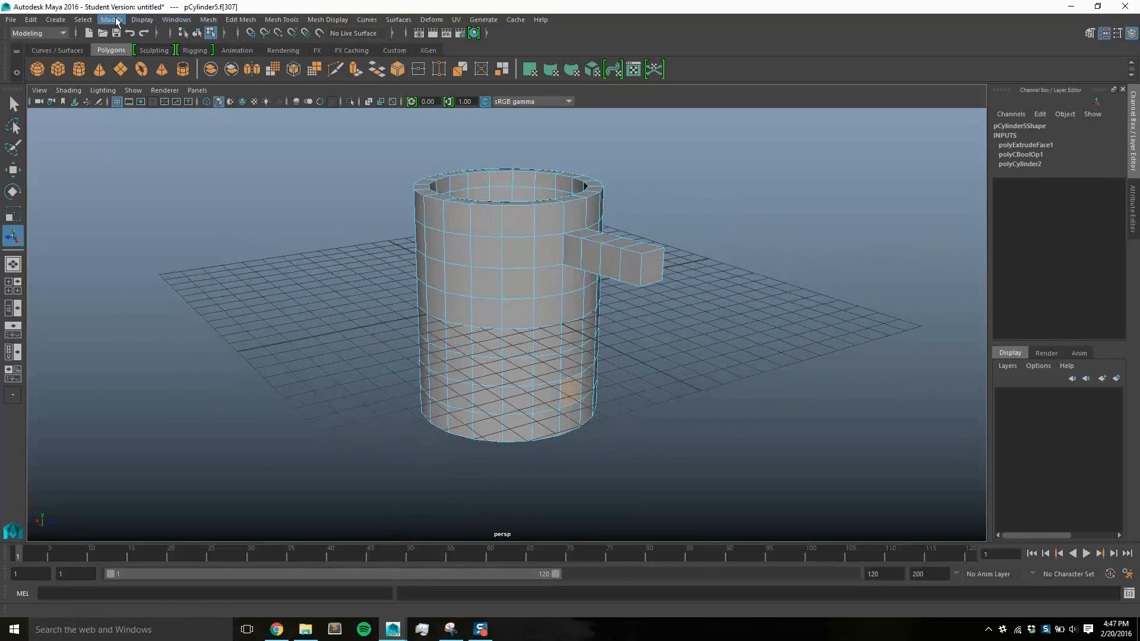
pyautogui.click(236, 22)
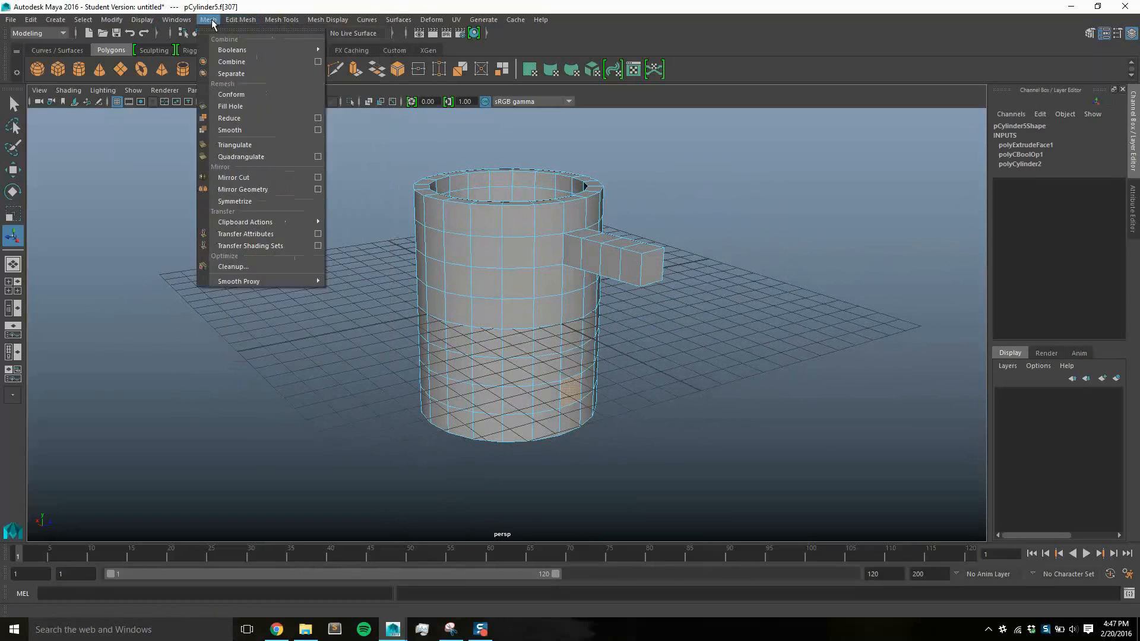
pyautogui.moveTo(281, 23)
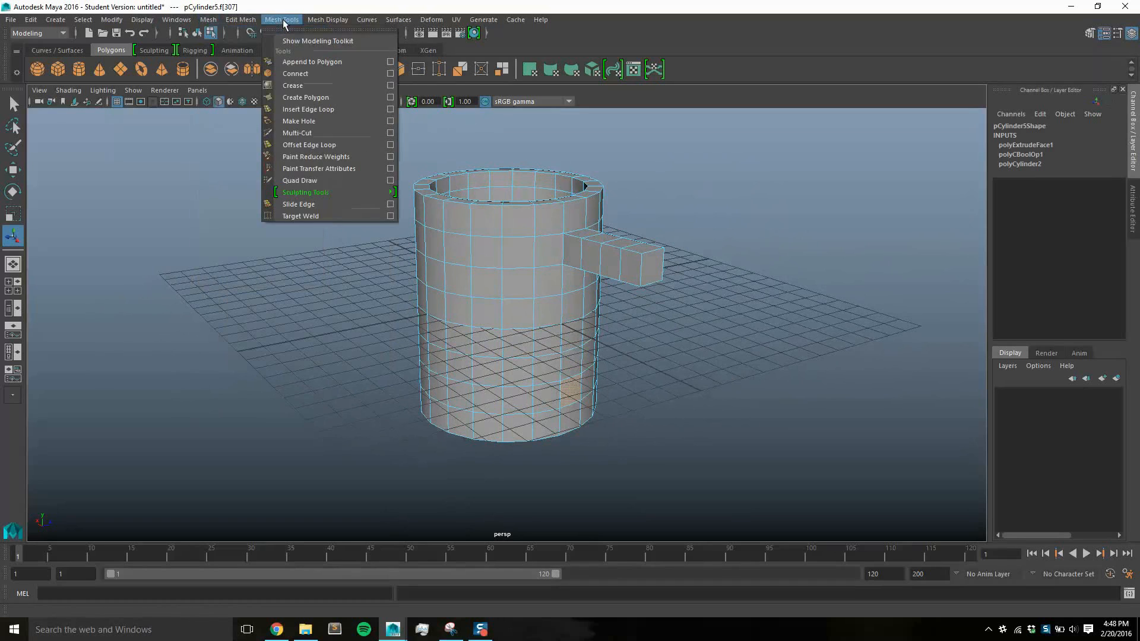
pyautogui.click(270, 121)
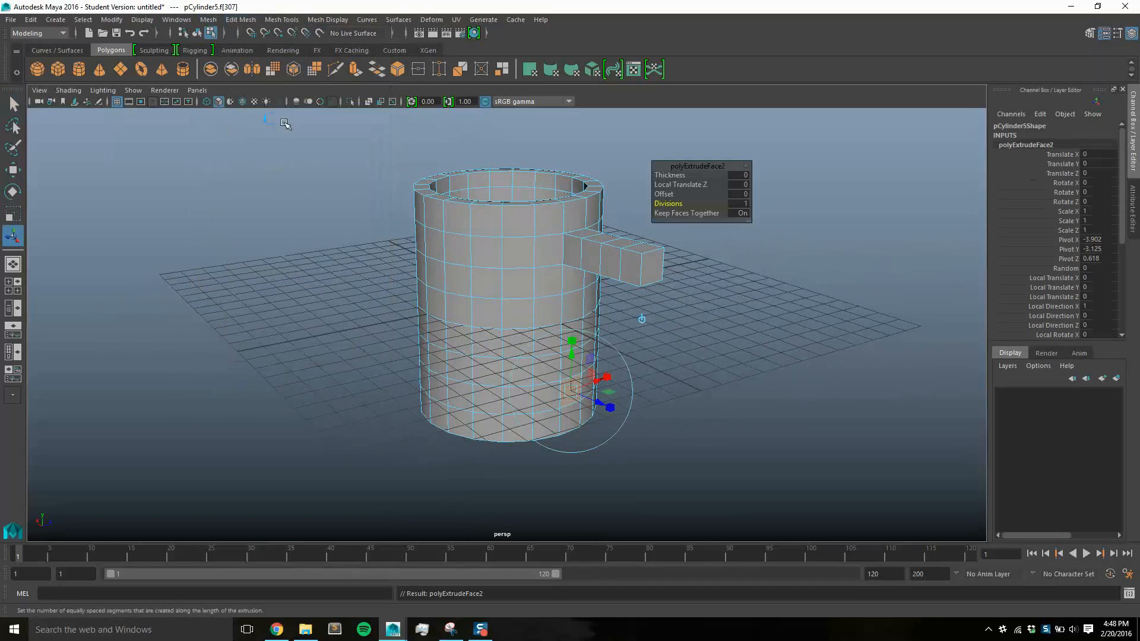
pyautogui.moveTo(599, 401); pyautogui.dragTo(731, 265)
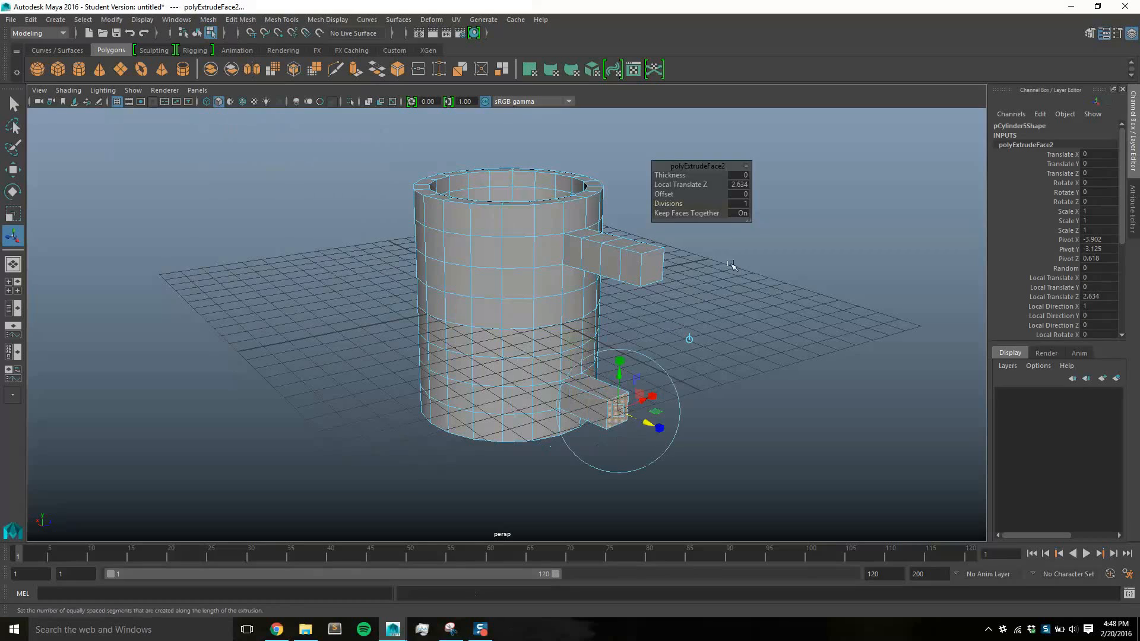
pyautogui.click(742, 184)
pyautogui.write('4')
pyautogui.press('Return')
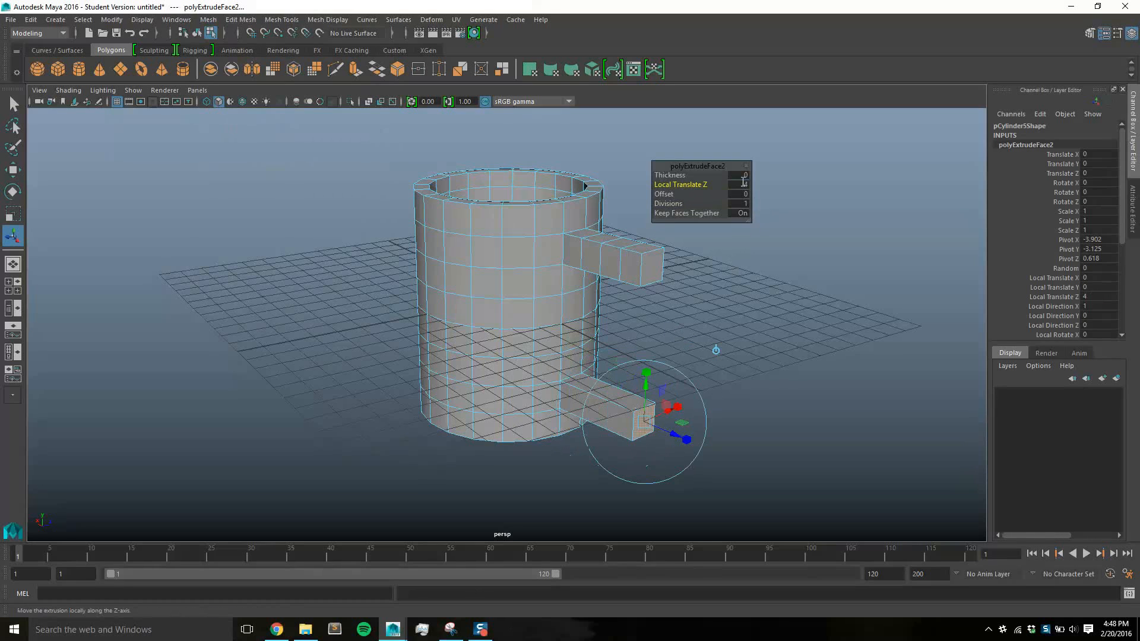
pyautogui.moveTo(668, 203); pyautogui.dragTo(682, 204)
pyautogui.keyDown('alt'); pyautogui.moveTo(773, 314); pyautogui.dragTo(796, 301); pyautogui.keyUp('alt')
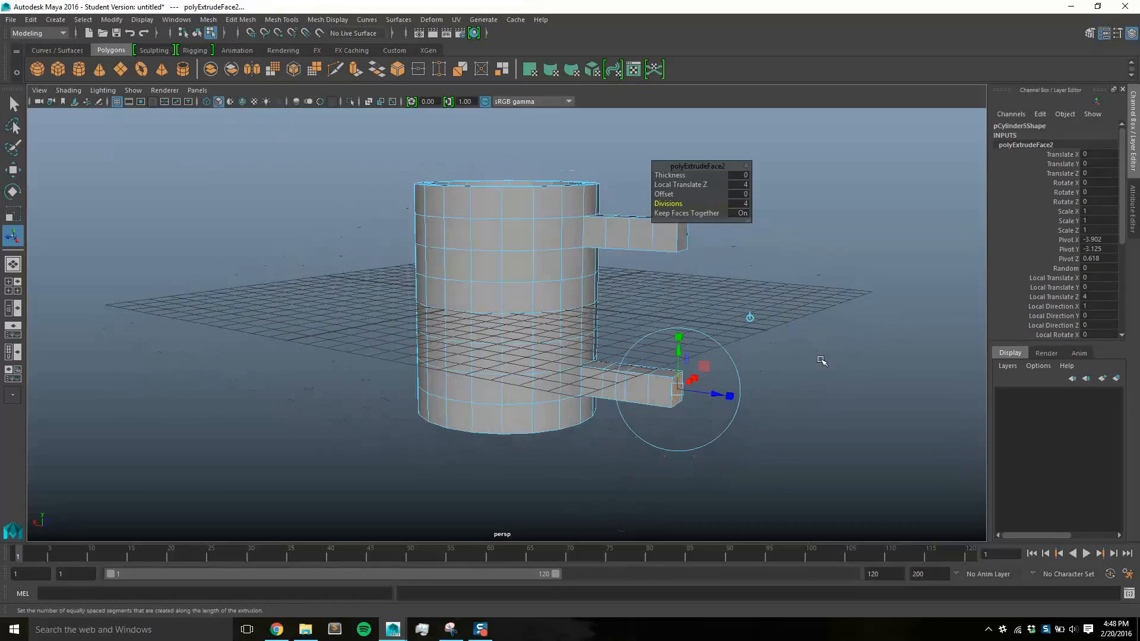
# Shorten the lower handle arm to Local Translate Z 3 with 3 divisions
pyautogui.keyDown('alt'); pyautogui.moveTo(822, 361); pyautogui.dragTo(689, 376); pyautogui.keyUp('alt')
pyautogui.keyDown('alt'); pyautogui.moveTo(760, 351); pyautogui.dragTo(764, 349); pyautogui.keyUp('alt')
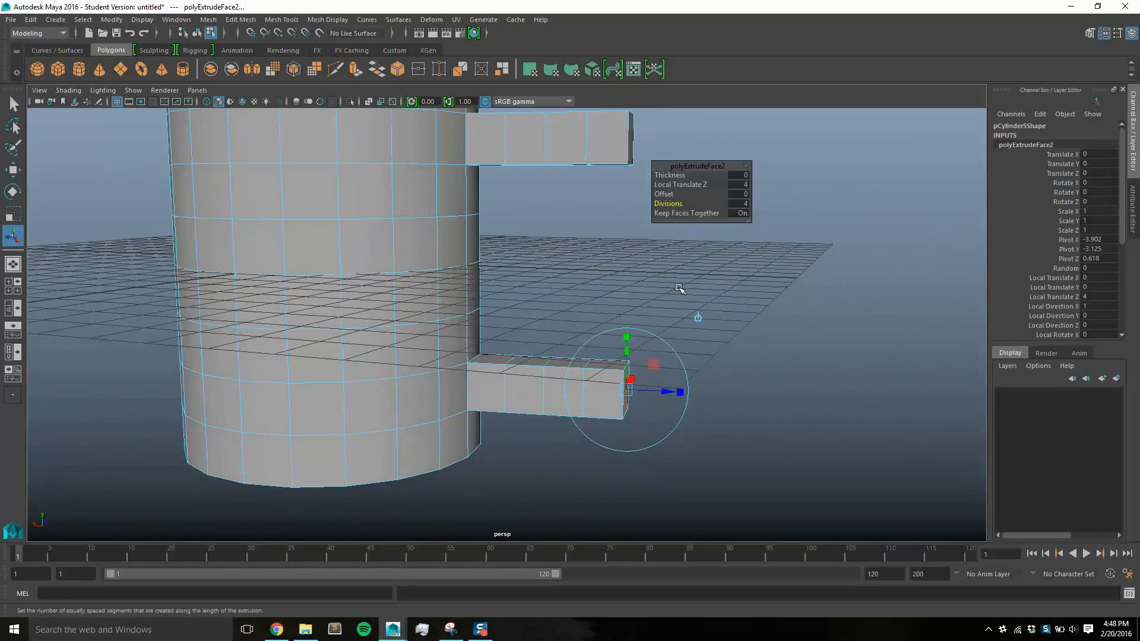
pyautogui.keyDown('alt'); pyautogui.moveTo(733, 299); pyautogui.dragTo(735, 305); pyautogui.keyUp('alt')
pyautogui.moveTo(695, 186); pyautogui.dragTo(682, 185)
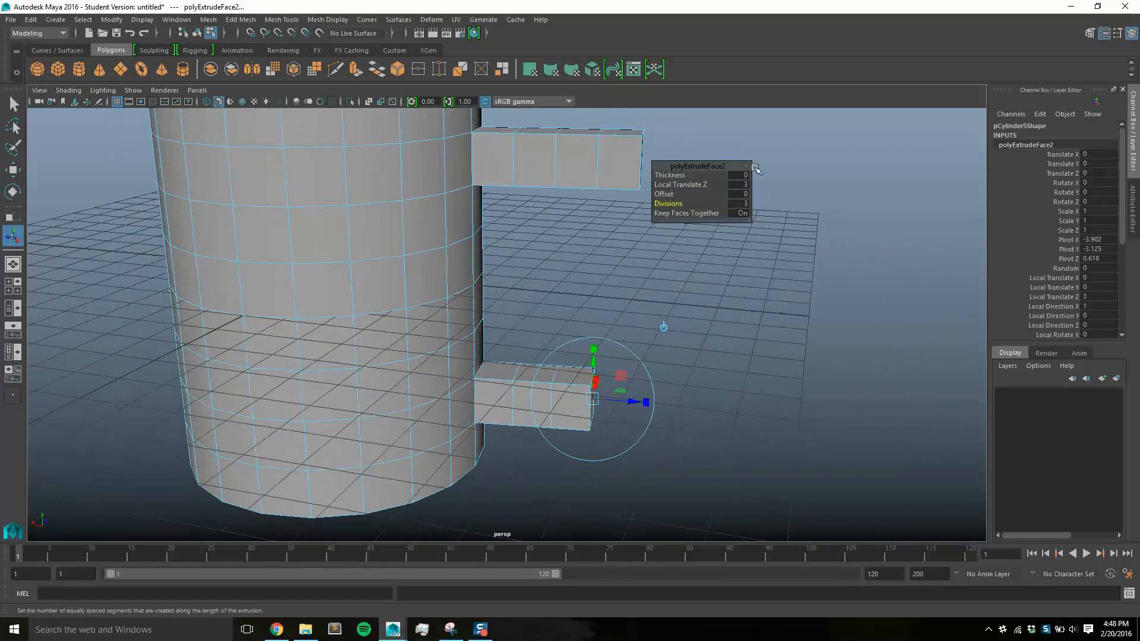
# Extrude the underside face of the upper arm's end segment downward with Local Translate Z 5
pyautogui.keyDown('alt'); pyautogui.moveTo(712, 318); pyautogui.dragTo(742, 313); pyautogui.keyUp('alt')
pyautogui.click(562, 134)
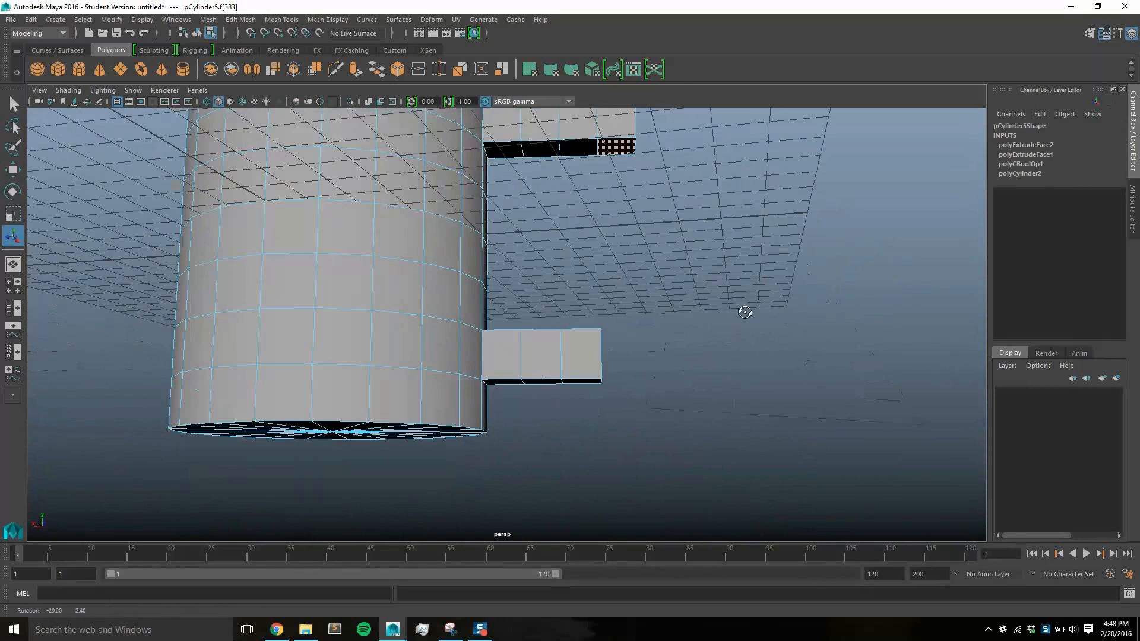
pyautogui.click(254, 21)
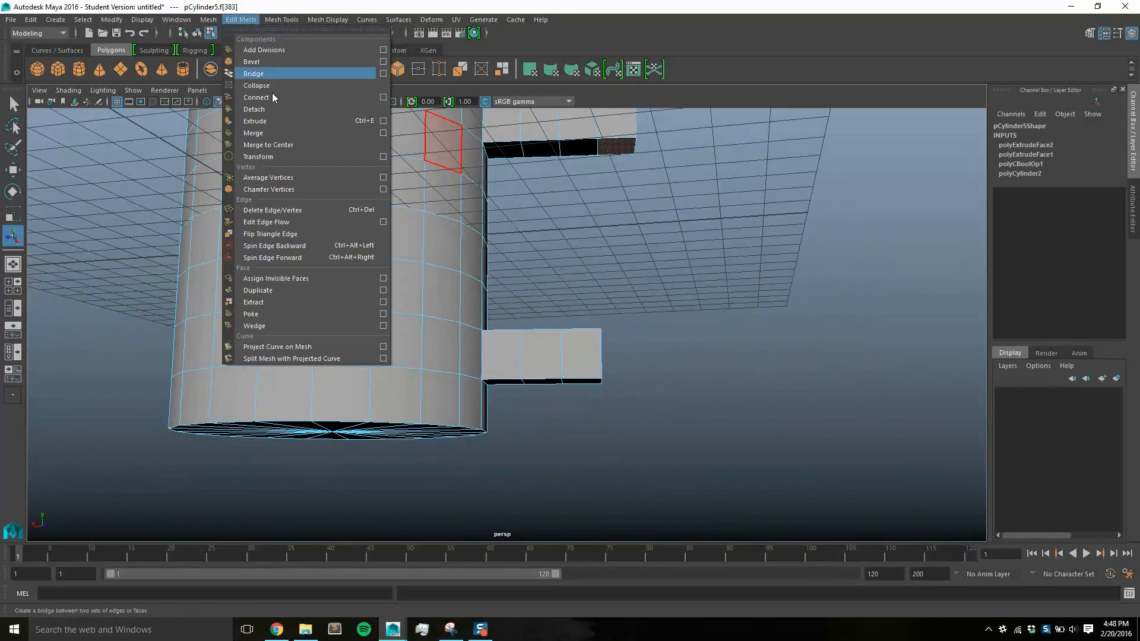
pyautogui.click(281, 120)
pyautogui.keyDown('alt'); pyautogui.moveTo(619, 184); pyautogui.dragTo(616, 377); pyautogui.keyUp('alt')
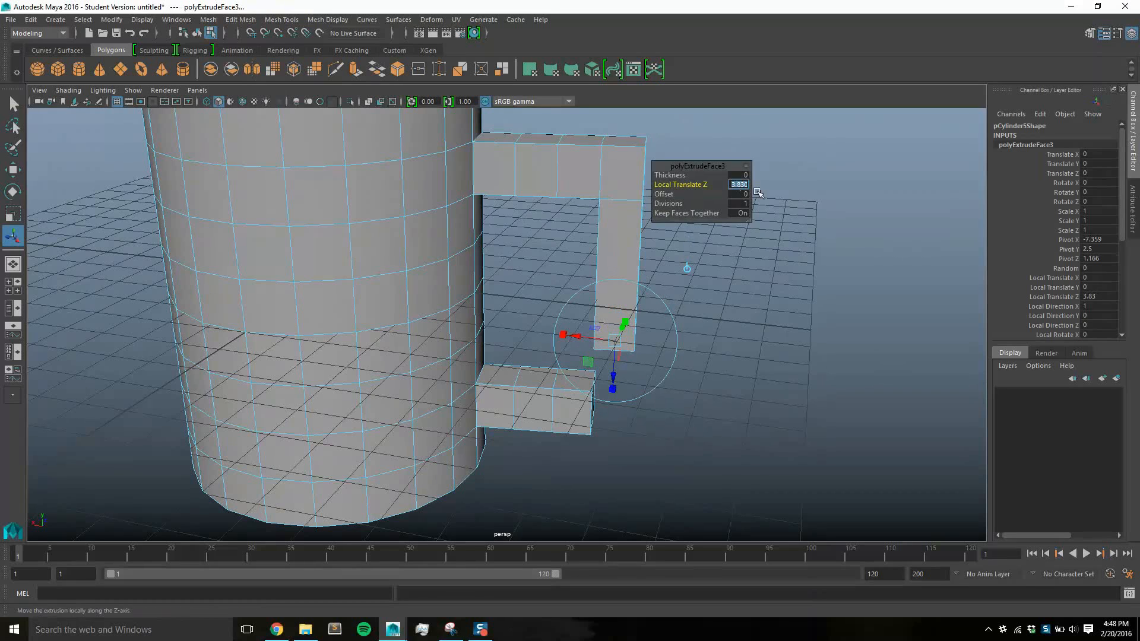
pyautogui.write('5')
pyautogui.press('Return')
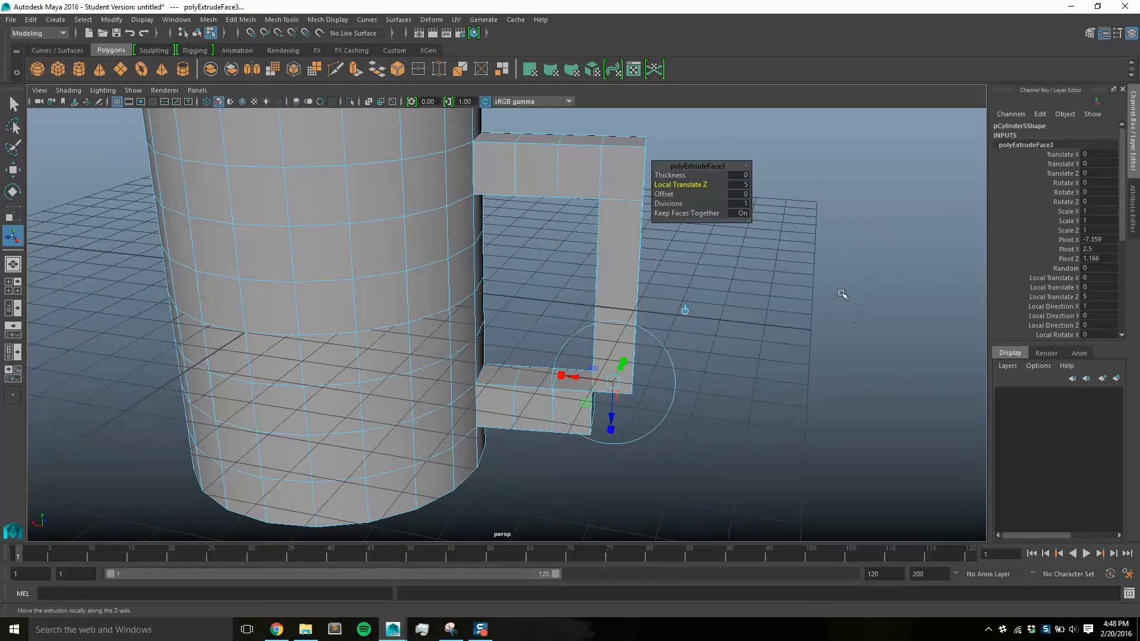
# Lengthen the vertical handle extrusion to Local Translate Z 6 and give it 6 divisions
pyautogui.click(745, 185)
pyautogui.write('6')
pyautogui.press('Return')
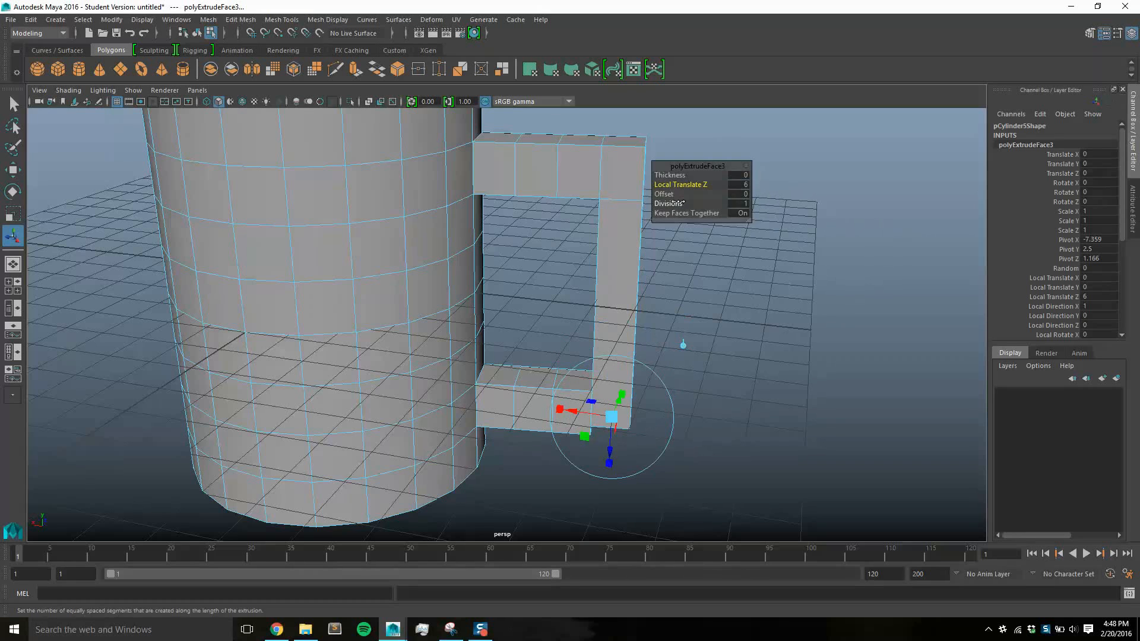
pyautogui.moveTo(686, 203); pyautogui.dragTo(691, 203)
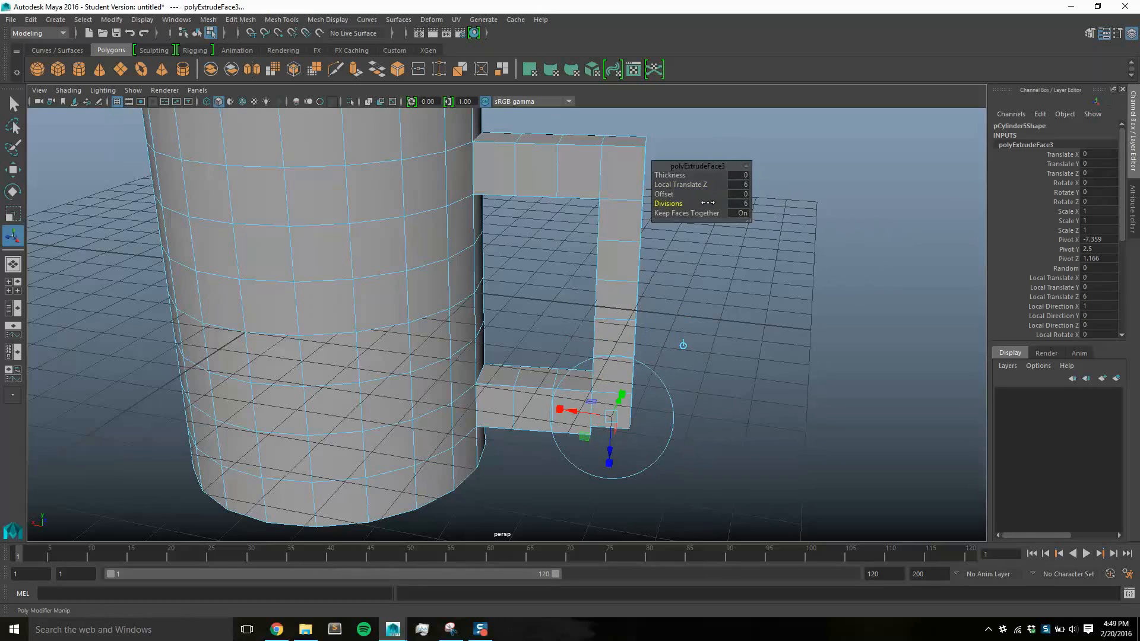
# Shift the vertical extrusion's lower end slightly away from the cup, to a Local Translate X of about -0.129, and deselect it
pyautogui.keyDown('alt'); pyautogui.moveTo(757, 258); pyautogui.dragTo(774, 279); pyautogui.keyUp('alt')
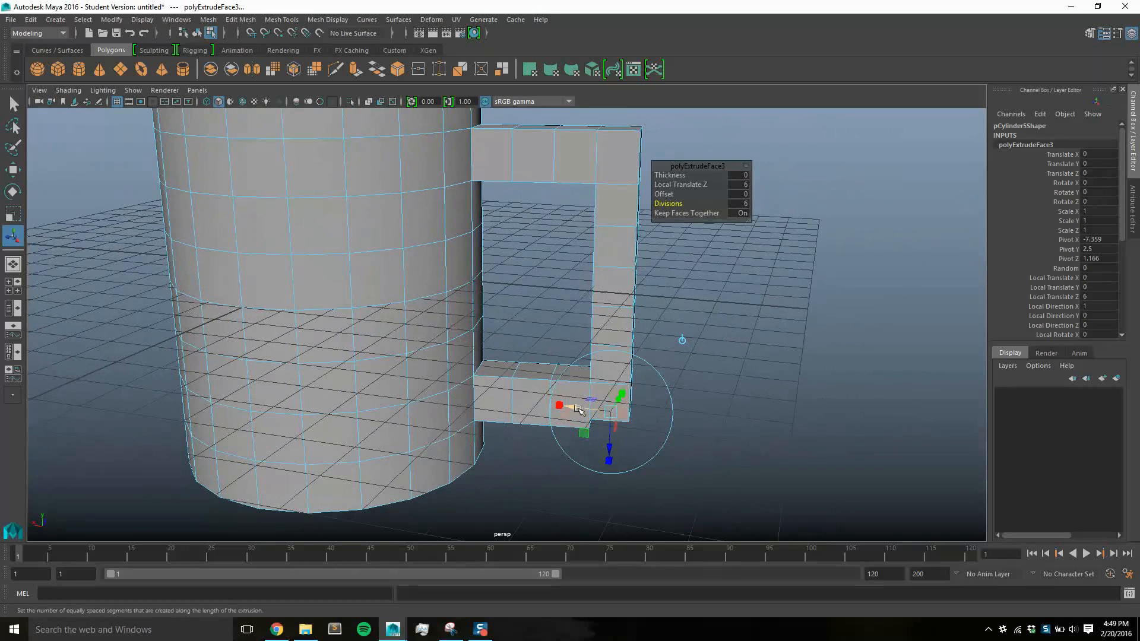
pyautogui.moveTo(577, 407); pyautogui.dragTo(582, 409)
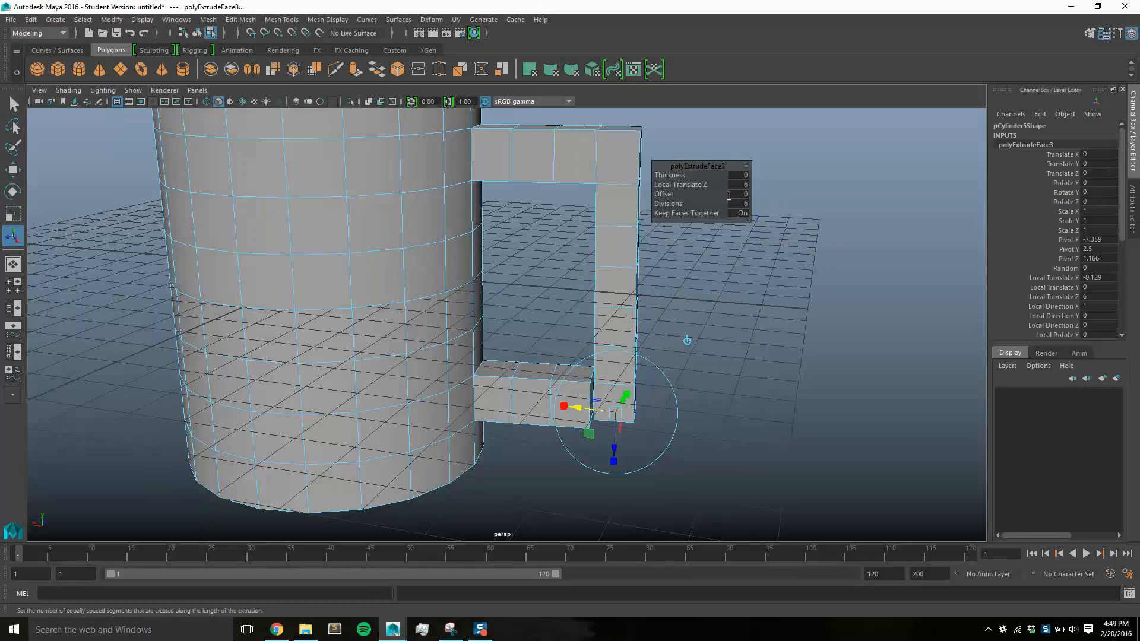
pyautogui.click(708, 410)
# Display the model in wireframe, frame the gap at the handle's lower corner and switch to vertex selection
pyautogui.keyDown('alt'); pyautogui.moveTo(734, 407); pyautogui.dragTo(753, 338); pyautogui.keyUp('alt')
pyautogui.scroll(4, 740, 321)
pyautogui.click(68, 90)
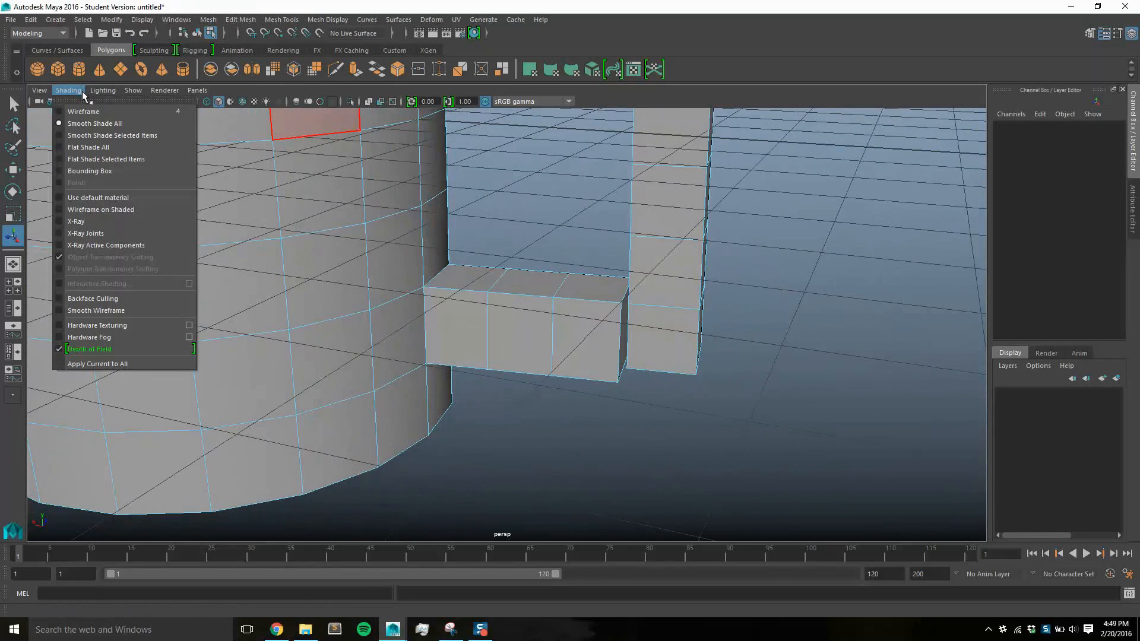
pyautogui.click(87, 112)
pyautogui.keyDown('alt'); pyautogui.moveTo(824, 373); pyautogui.dragTo(783, 330); pyautogui.keyUp('alt')
pyautogui.keyDown('alt'); pyautogui.moveTo(782, 330); pyautogui.dragTo(793, 324, button='middle'); pyautogui.keyUp('alt')
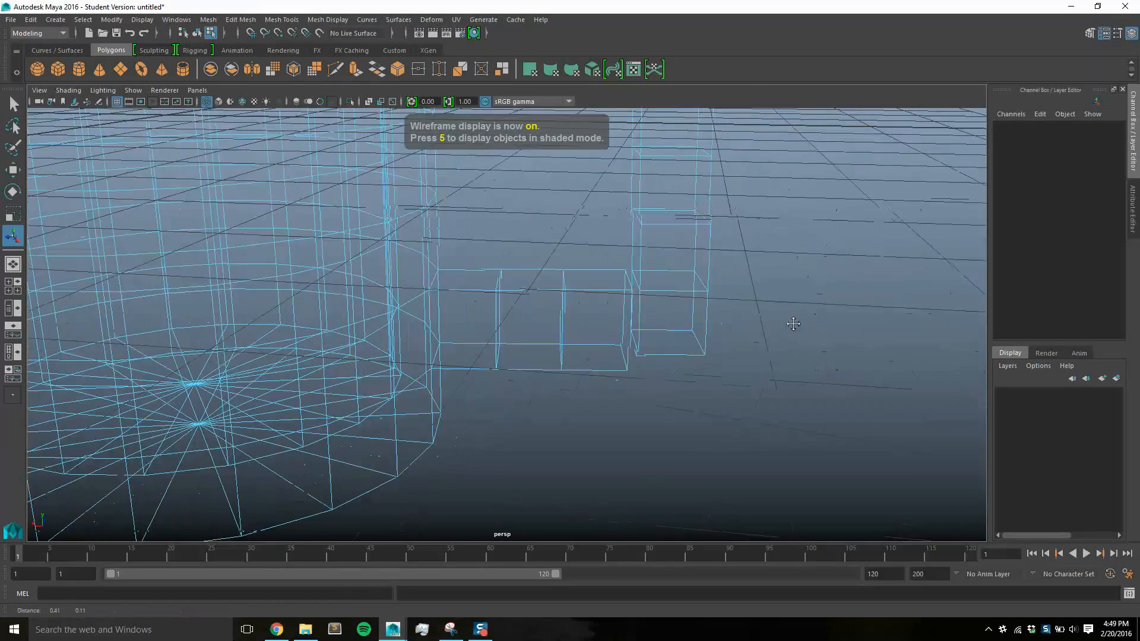
pyautogui.scroll(4, 804, 315)
pyautogui.keyDown('alt'); pyautogui.moveTo(805, 317); pyautogui.dragTo(849, 339); pyautogui.keyUp('alt')
pyautogui.keyDown('alt'); pyautogui.moveTo(830, 312); pyautogui.dragTo(656, 332, button='middle'); pyautogui.keyUp('alt')
pyautogui.rightClick(571, 290)
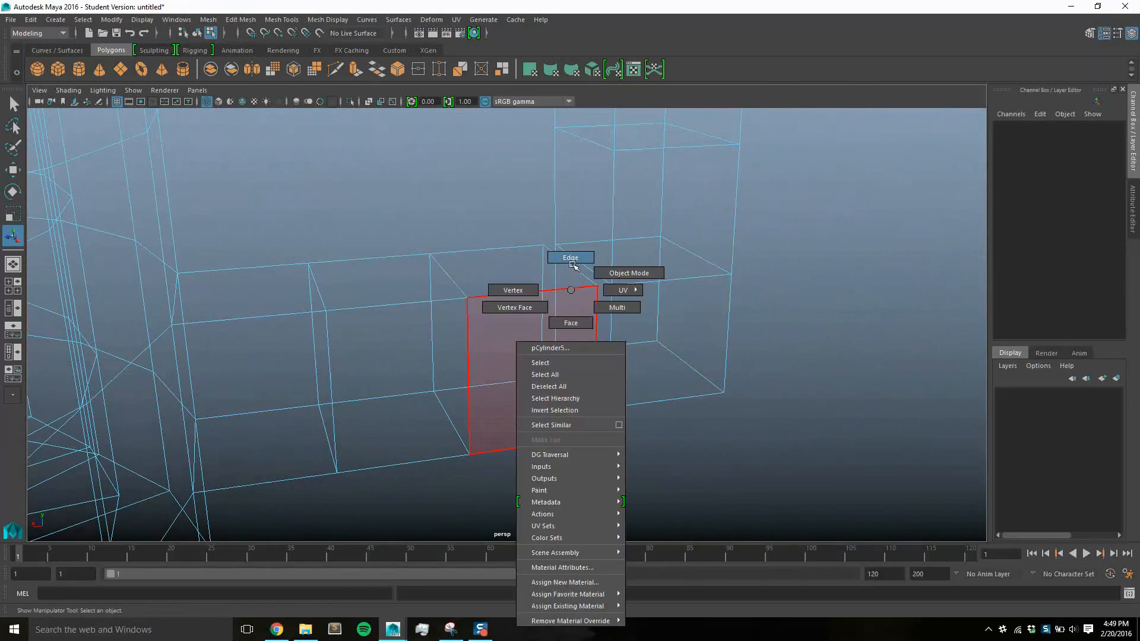
pyautogui.click(513, 290)
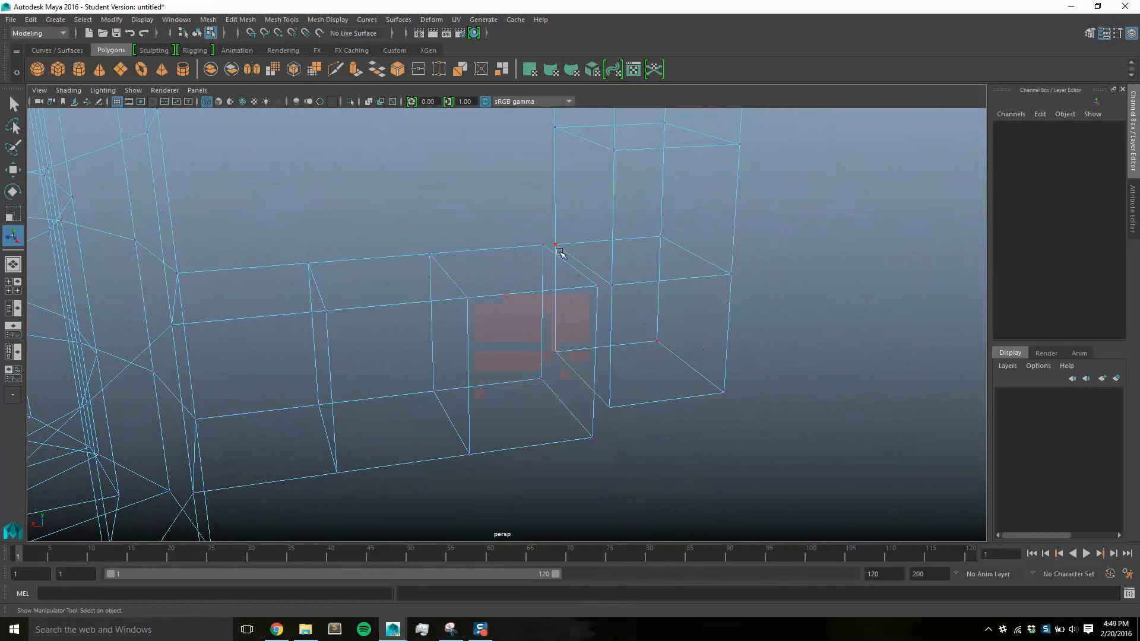
# Try to delete the eight vertices facing each other across the gap at the handle's lower corner
pyautogui.moveTo(521, 222); pyautogui.dragTo(634, 471)
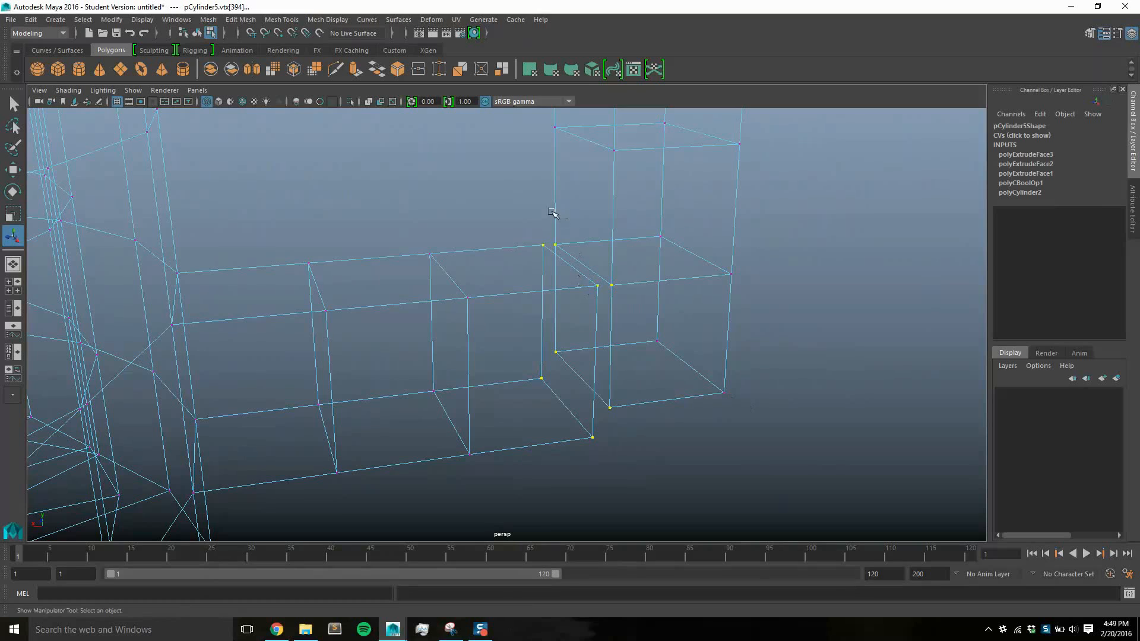
pyautogui.click(522, 213)
pyautogui.moveTo(522, 215); pyautogui.dragTo(630, 452)
pyautogui.press('Delete')
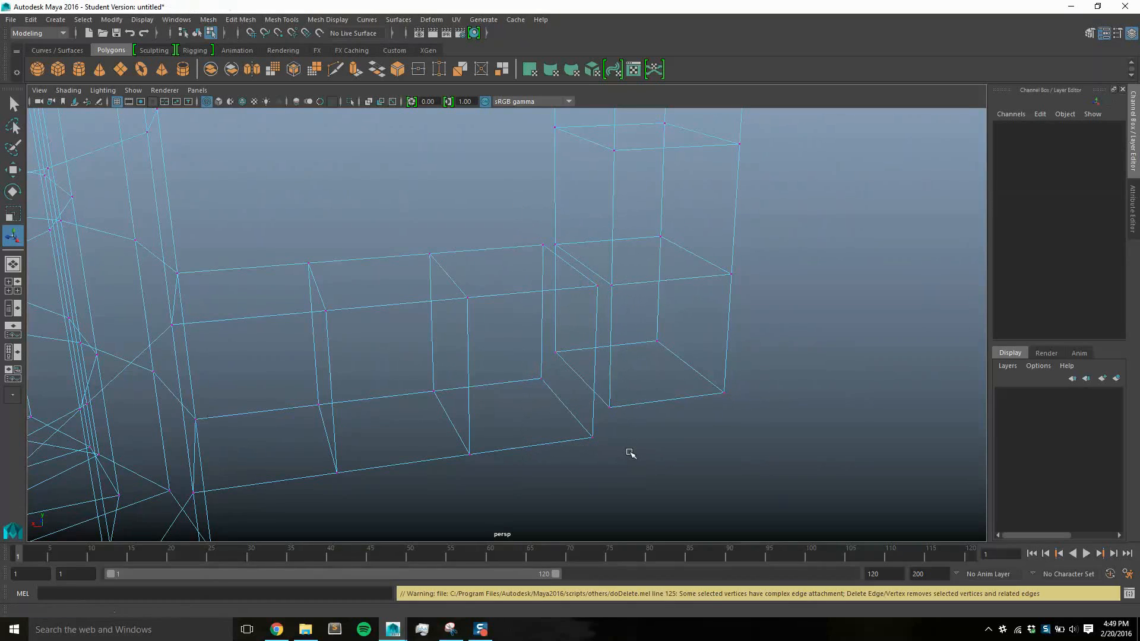
# Merge the eight vertices across the gap at the handle's lower corner with a Distance Threshold of 1
pyautogui.moveTo(645, 425)
pyautogui.keyDown('alt'); pyautogui.mouseDown()
pyautogui.moveTo(620, 415)
pyautogui.moveTo(631, 417)
pyautogui.mouseUp(); pyautogui.keyUp('alt')
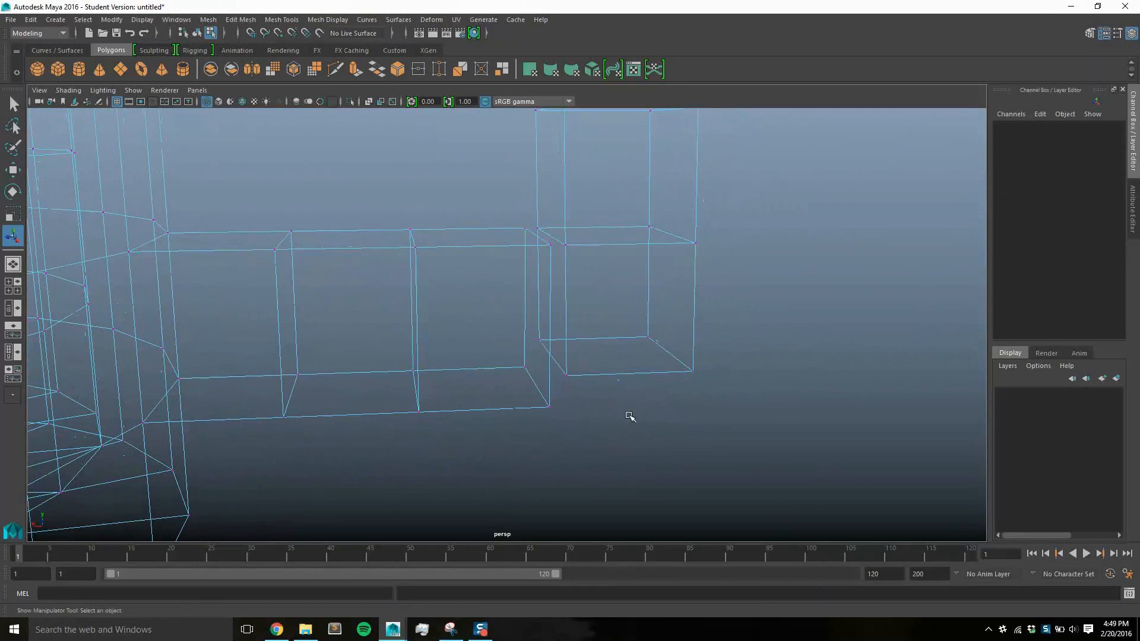
pyautogui.moveTo(531, 243); pyautogui.dragTo(590, 446)
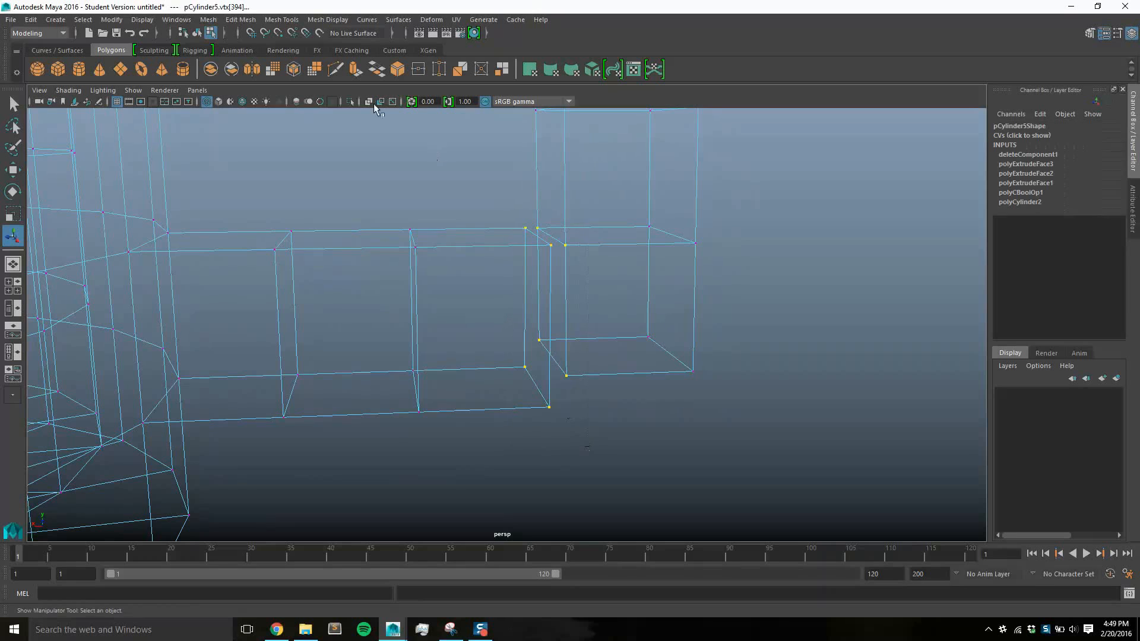
pyautogui.click(210, 19)
pyautogui.moveTo(235, 23)
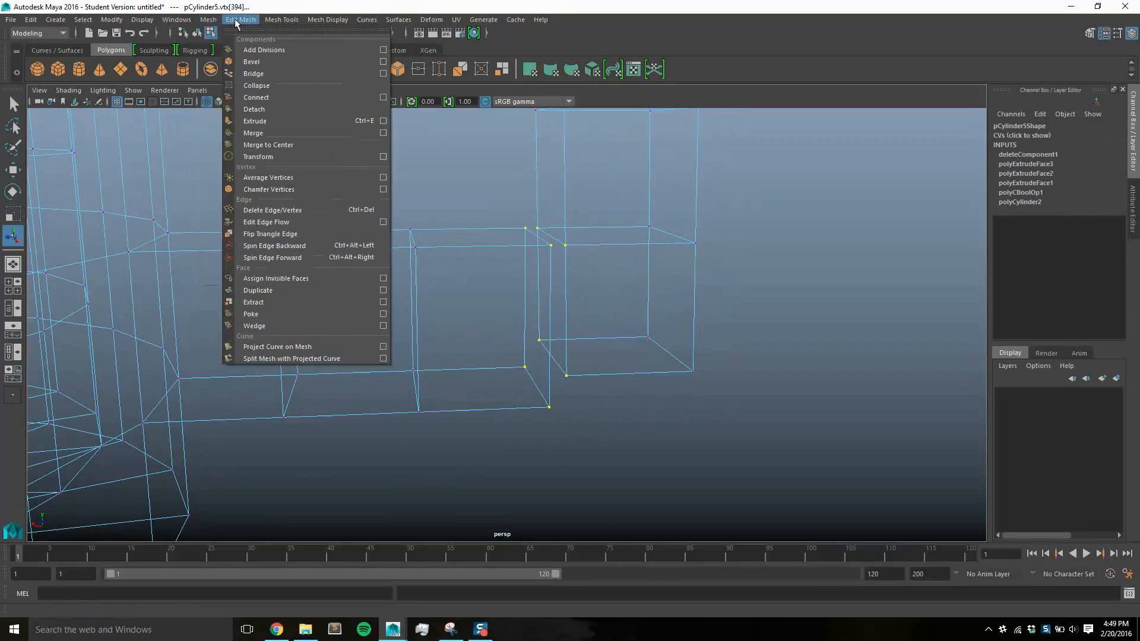
pyautogui.click(273, 133)
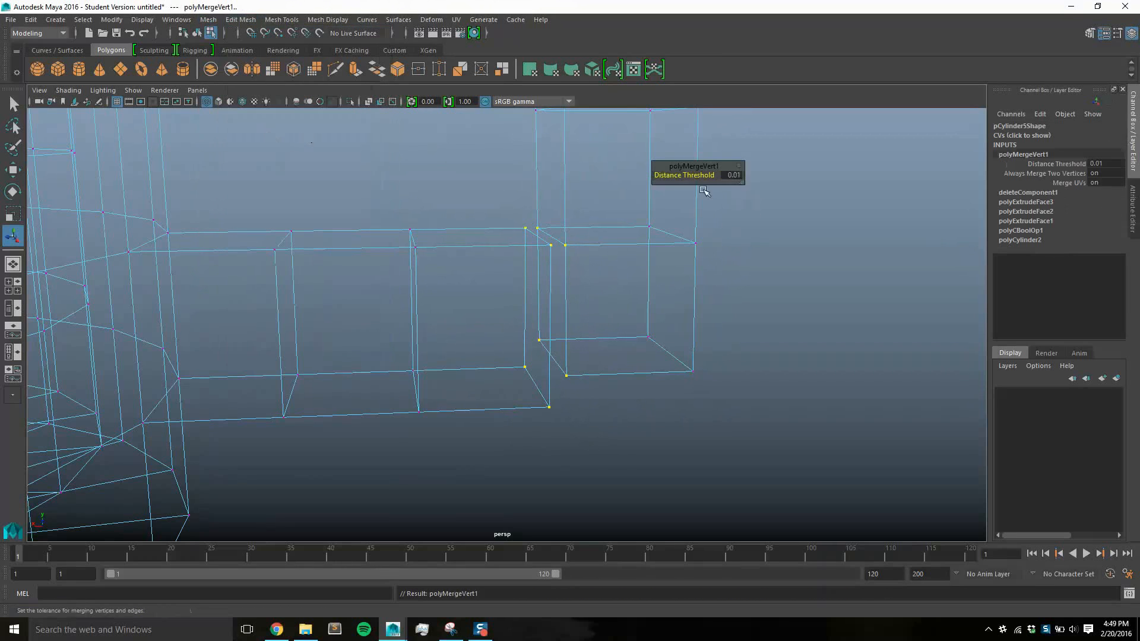
pyautogui.moveTo(728, 175); pyautogui.dragTo(733, 175)
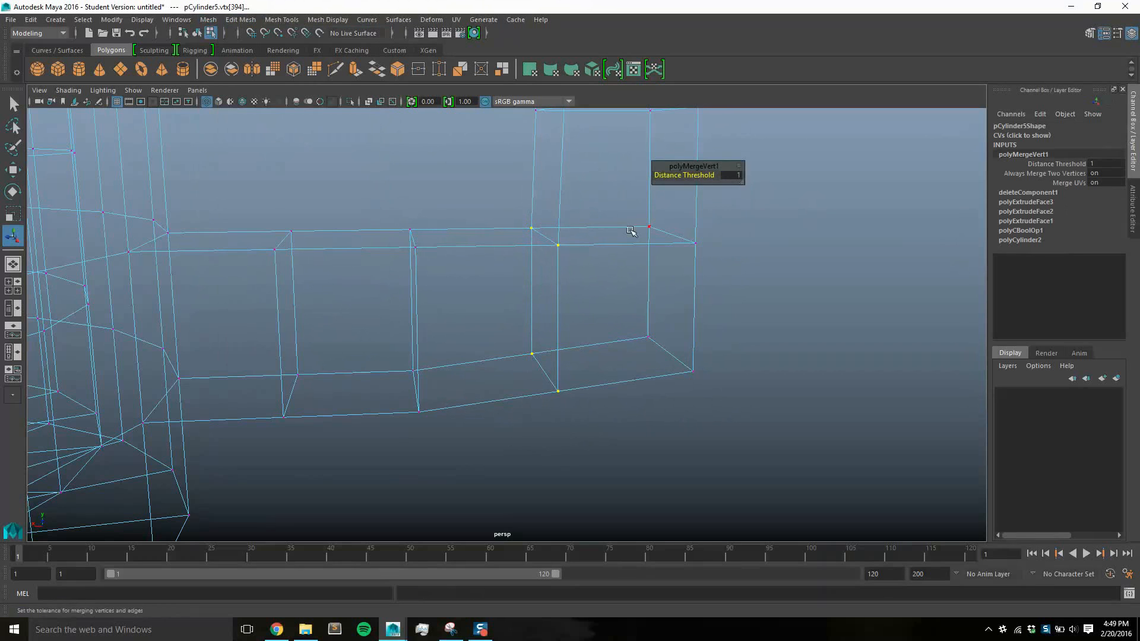
pyautogui.click(809, 241)
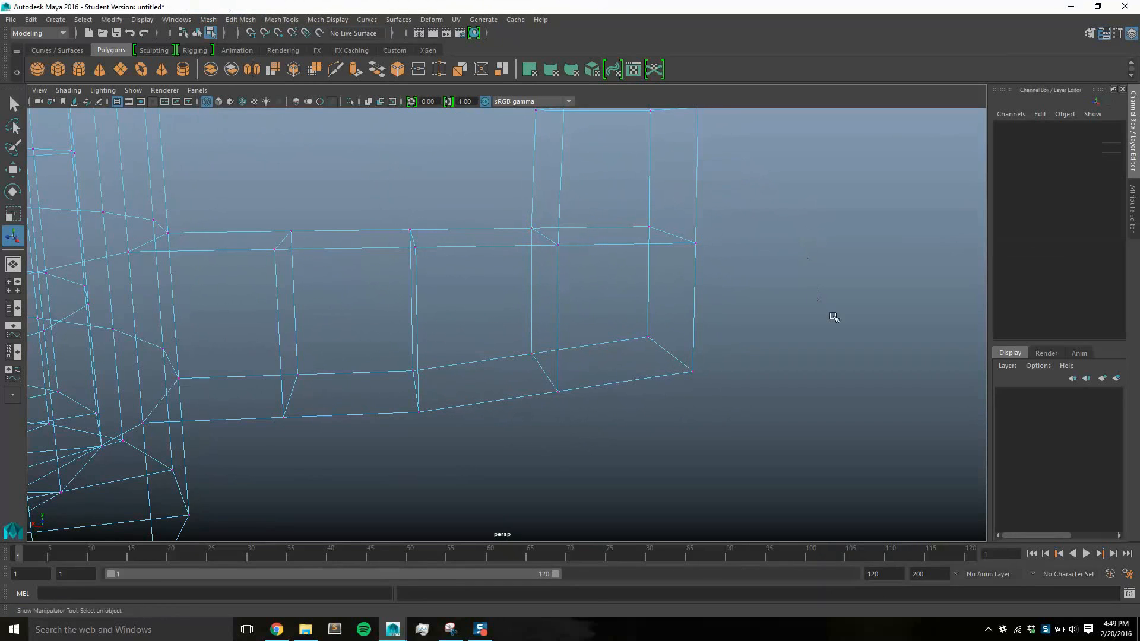
# Select the six underside vertices of the lower arm's two outer segments and flatten them by scaling Y to 0
pyautogui.moveTo(821, 309)
pyautogui.keyDown('alt'); pyautogui.mouseDown()
pyautogui.moveTo(801, 280)
pyautogui.moveTo(806, 308)
pyautogui.moveTo(827, 315)
pyautogui.mouseUp(); pyautogui.keyUp('alt')
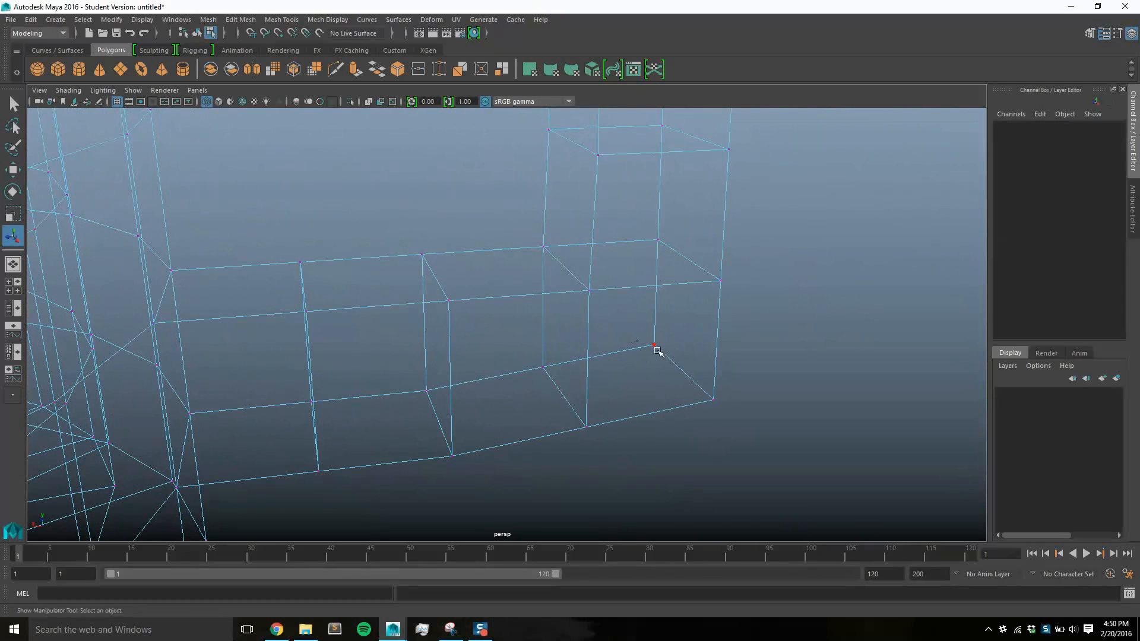
pyautogui.keyDown('alt'); pyautogui.moveTo(657, 351); pyautogui.dragTo(742, 363); pyautogui.keyUp('alt')
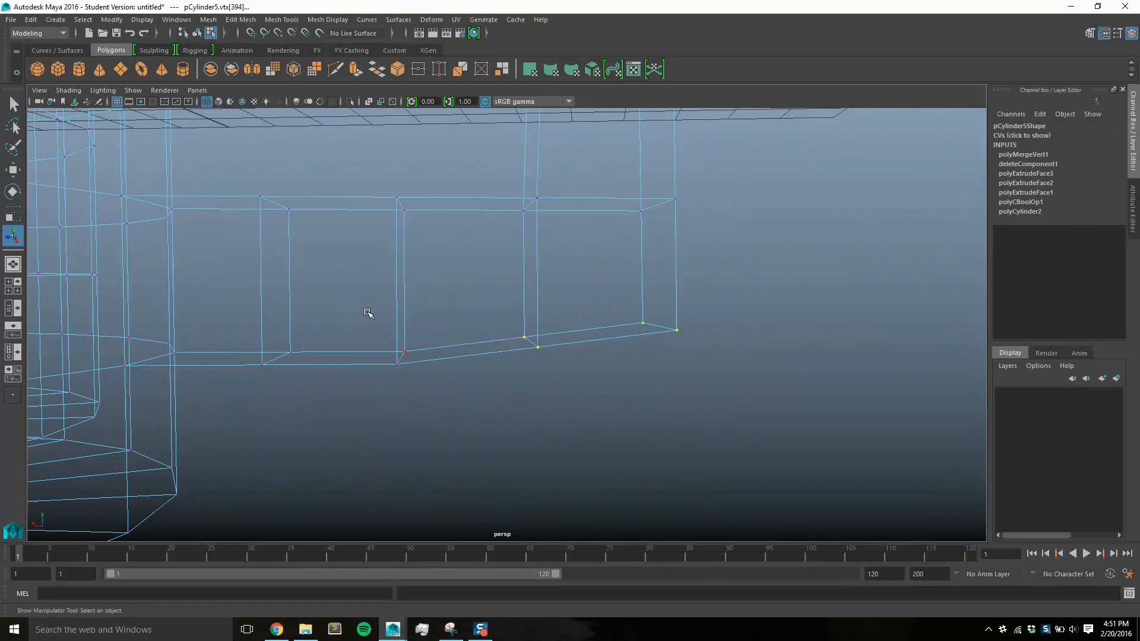
pyautogui.moveTo(312, 297); pyautogui.dragTo(743, 391)
pyautogui.click(13, 213)
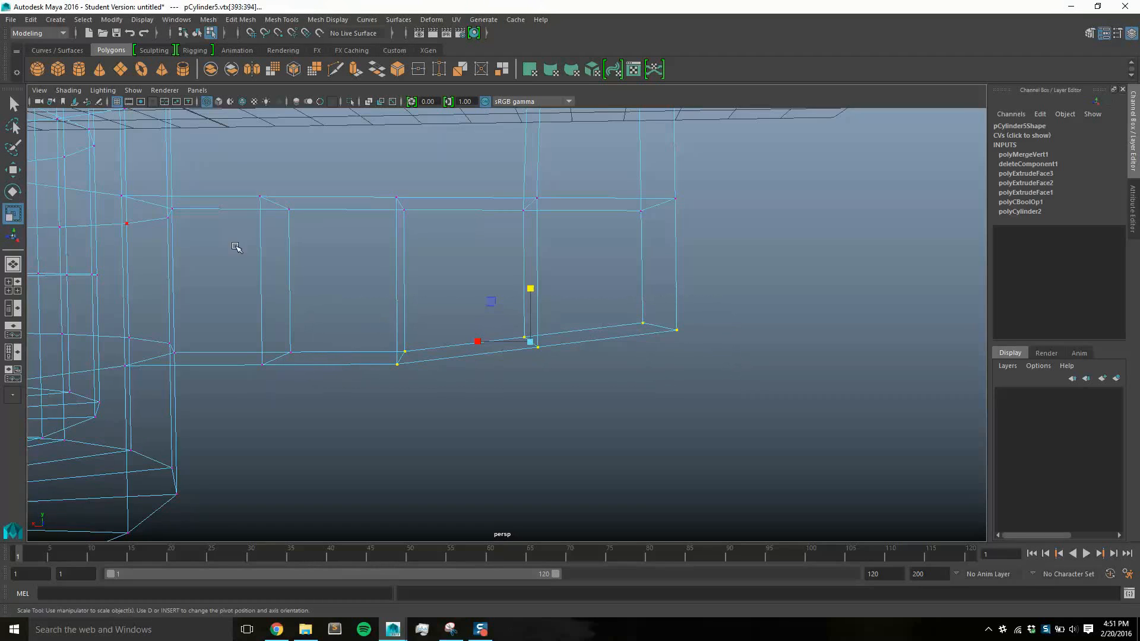
pyautogui.moveTo(530, 296); pyautogui.dragTo(546, 361)
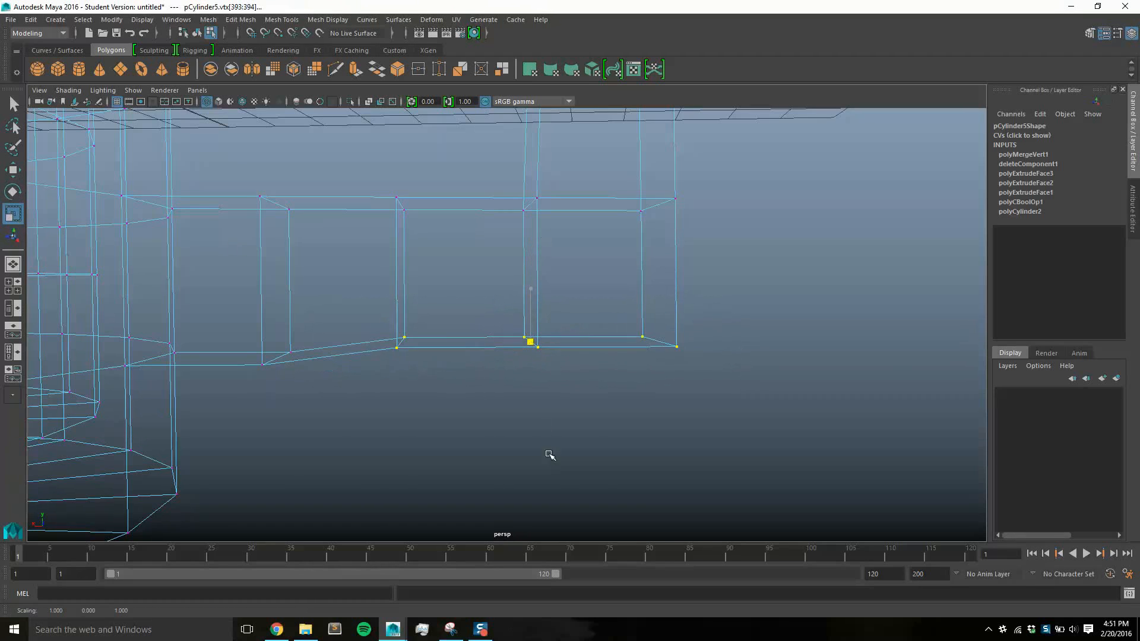
pyautogui.moveTo(550, 454); pyautogui.dragTo(553, 499)
# Lower the flattened vertices in line with the rest of the lower arm's underside and display the mug with Smooth Shade All
pyautogui.press('w')
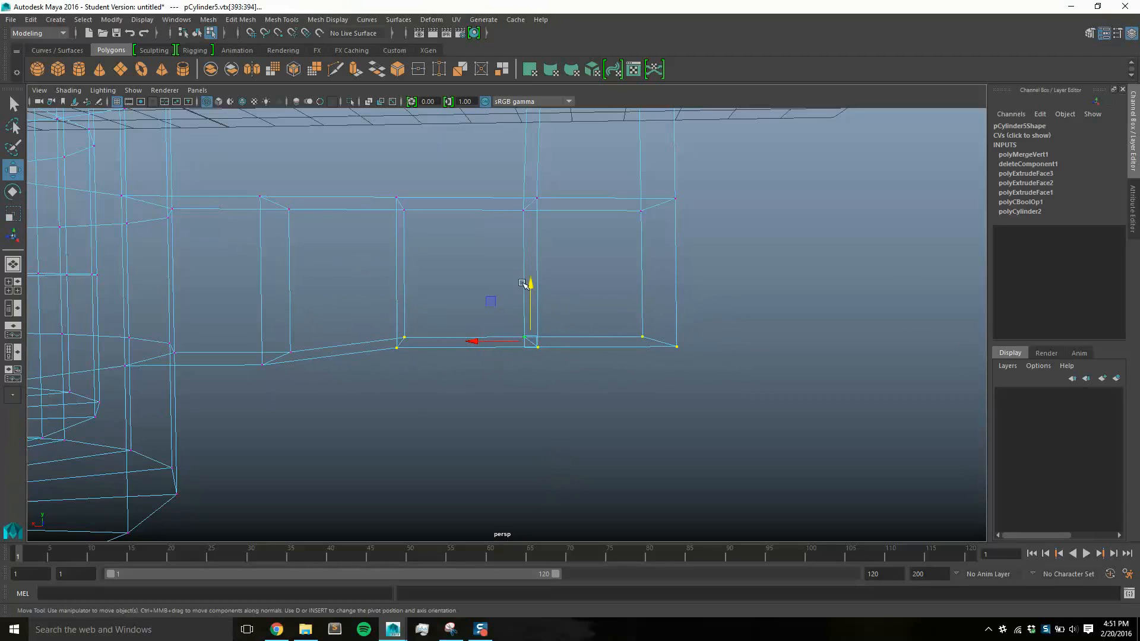
pyautogui.moveTo(531, 287); pyautogui.dragTo(530, 303)
pyautogui.keyDown('alt'); pyautogui.moveTo(704, 298); pyautogui.dragTo(618, 305); pyautogui.keyUp('alt')
pyautogui.click(68, 90)
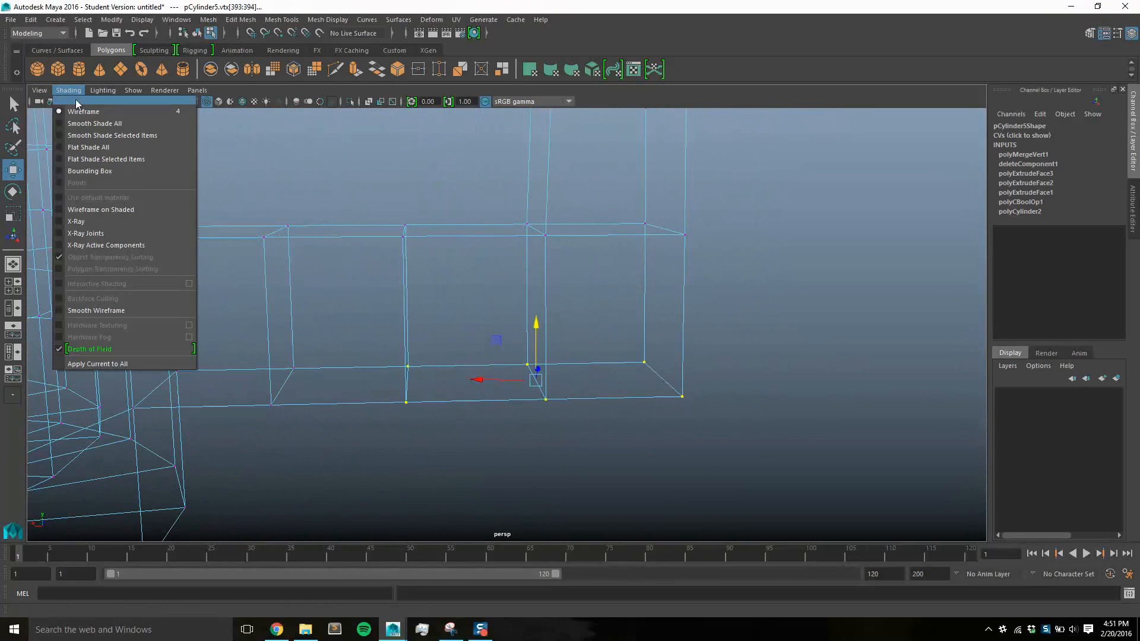
pyautogui.click(86, 123)
pyautogui.scroll(-10, 517, 283)
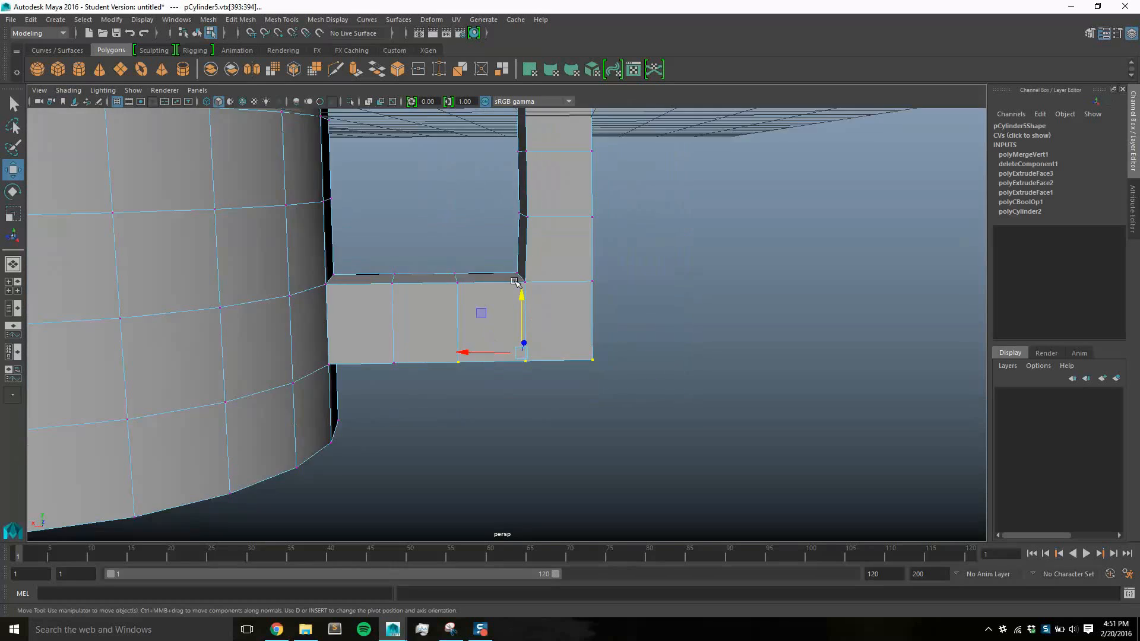
pyautogui.keyDown('alt'); pyautogui.moveTo(579, 263); pyautogui.dragTo(683, 258); pyautogui.keyUp('alt')
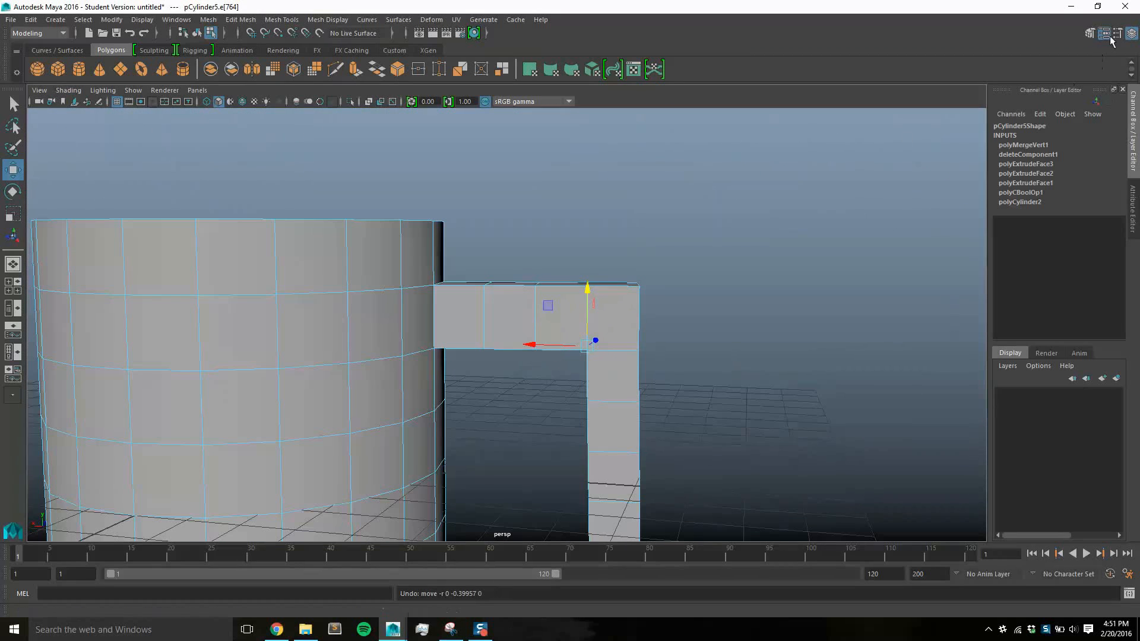
# Show the Move tool's settings and turn on Soft Select in Volume mode with a falloff radius of 0.67
pyautogui.click(1111, 34)
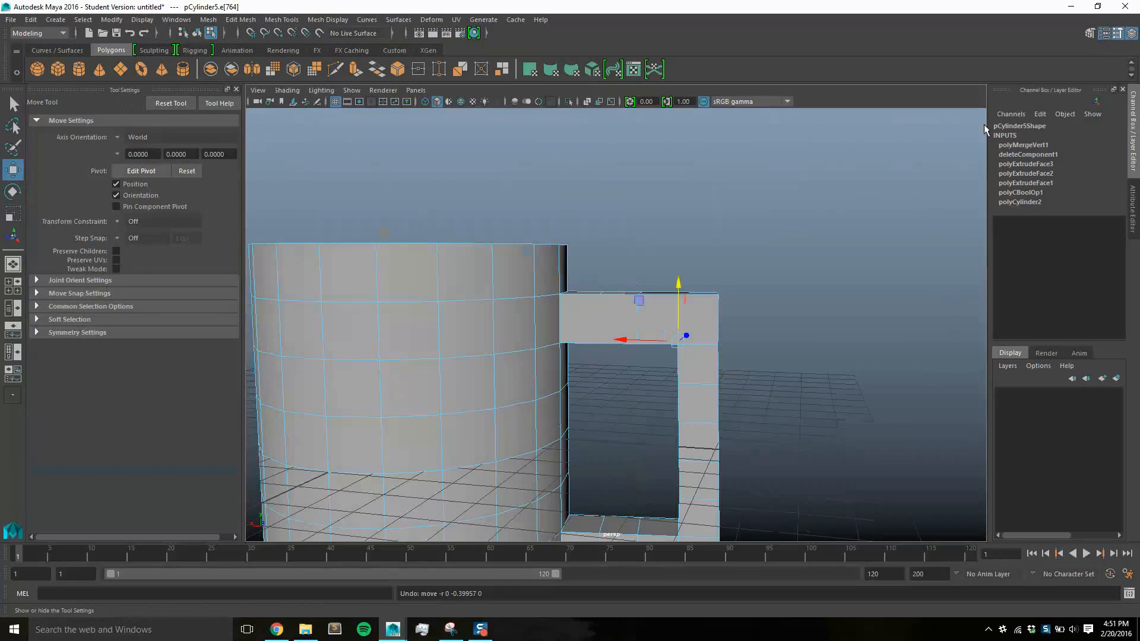
pyautogui.keyDown('alt'); pyautogui.moveTo(657, 300); pyautogui.dragTo(755, 228, button='middle'); pyautogui.keyUp('alt')
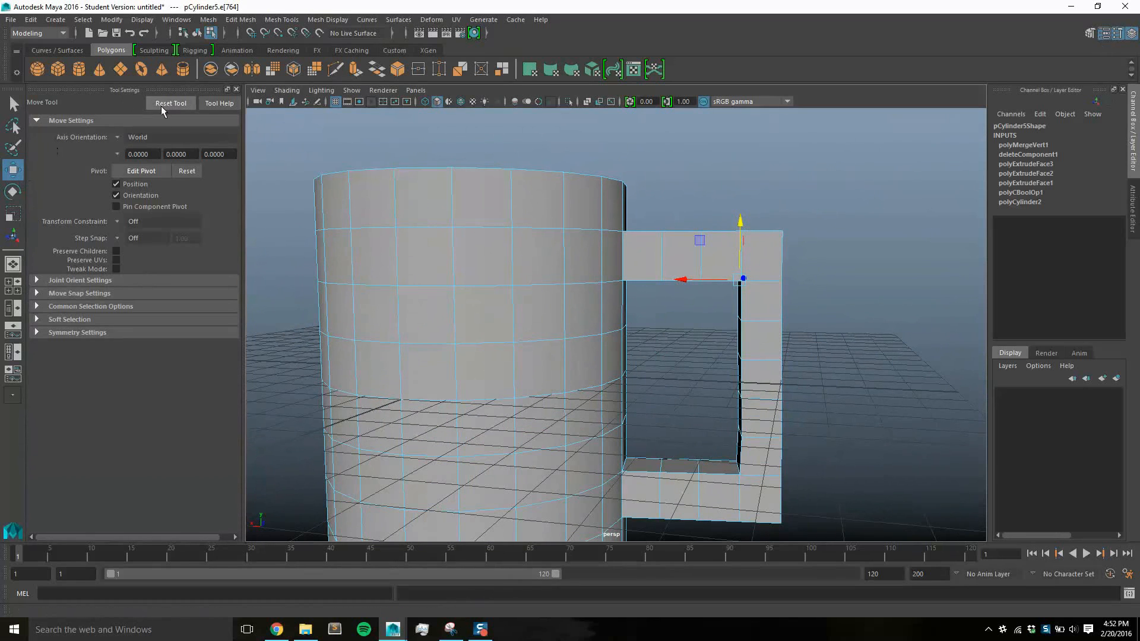
pyautogui.click(91, 319)
pyautogui.click(117, 334)
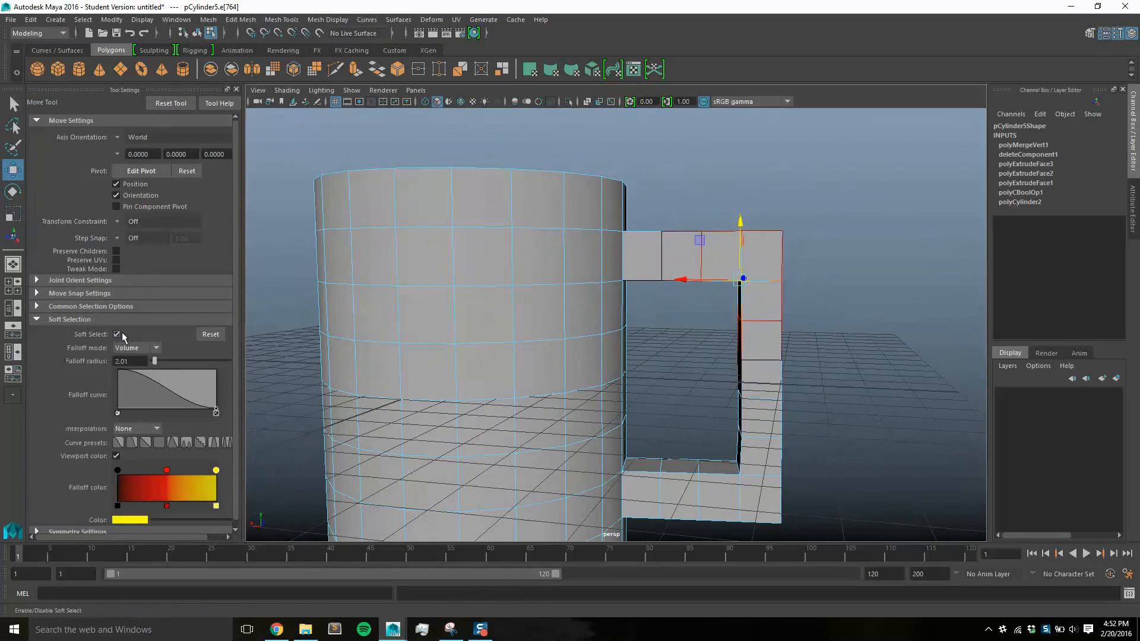
pyautogui.hotkey('ctrl', 'z')
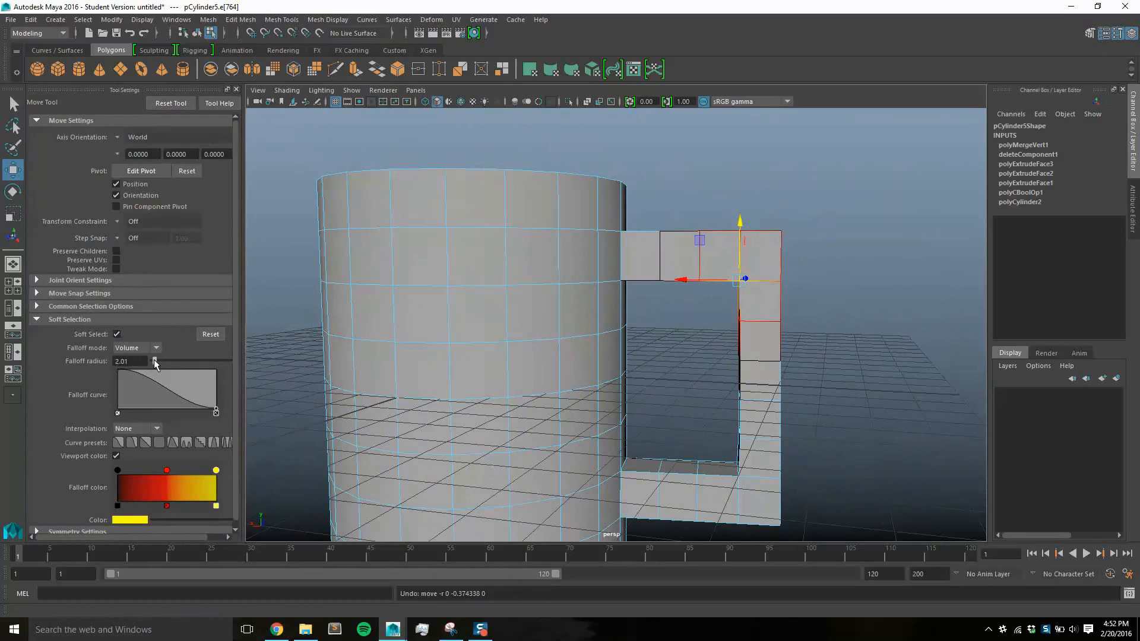
pyautogui.moveTo(155, 360); pyautogui.dragTo(153, 359)
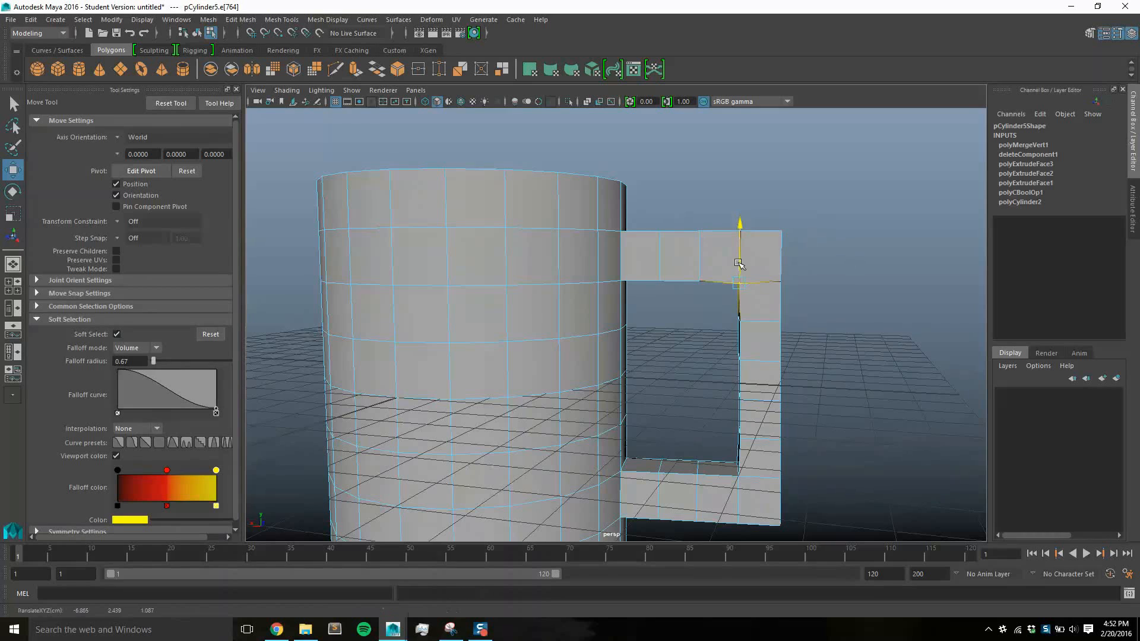
# Round the handle's upper corner by moving its inner and outer edges diagonally inward, using a falloff radius of 1.34 for the outer edge
pyautogui.moveTo(740, 262); pyautogui.dragTo(877, 333)
pyautogui.click(758, 257)
pyautogui.moveTo(153, 361); pyautogui.dragTo(155, 361)
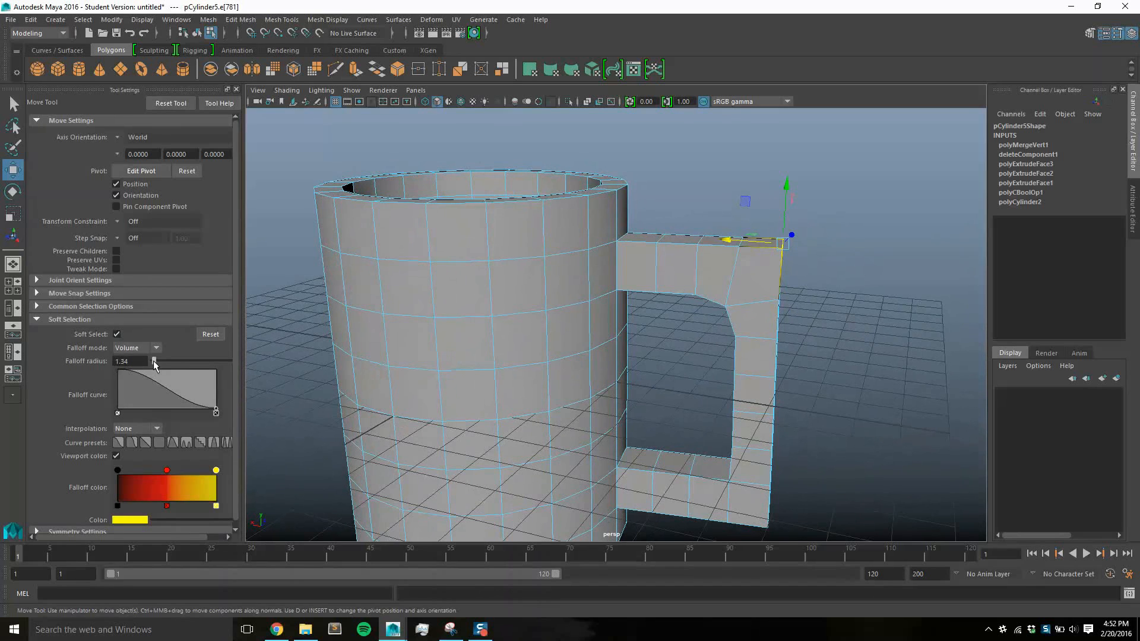
pyautogui.moveTo(788, 184); pyautogui.dragTo(721, 254)
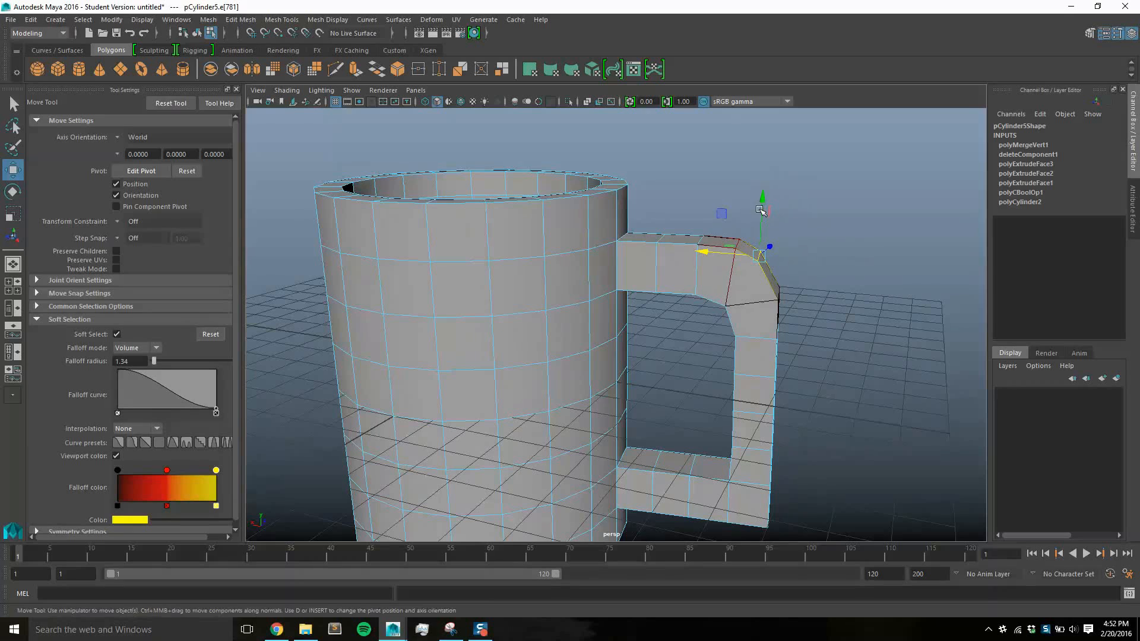
pyautogui.click(784, 219)
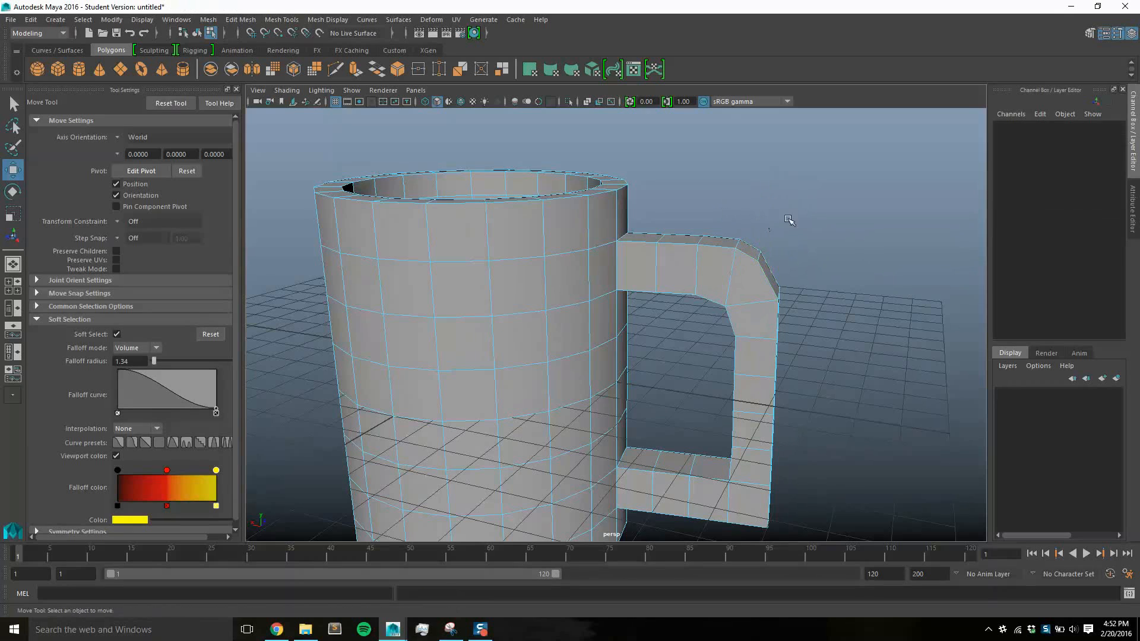
pyautogui.hotkey('ctrl', 'z')
pyautogui.moveTo(762, 208); pyautogui.dragTo(763, 213)
# Round the handle's lower corner by moving its inner and outer edges diagonally inward with soft selection
pyautogui.keyDown('alt'); pyautogui.moveTo(812, 265); pyautogui.dragTo(820, 330); pyautogui.keyUp('alt')
pyautogui.keyDown('alt'); pyautogui.moveTo(796, 397); pyautogui.dragTo(814, 422); pyautogui.keyUp('alt')
pyautogui.click(716, 394)
pyautogui.click(719, 340)
pyautogui.hotkey('ctrl', 'z')
pyautogui.click(716, 365)
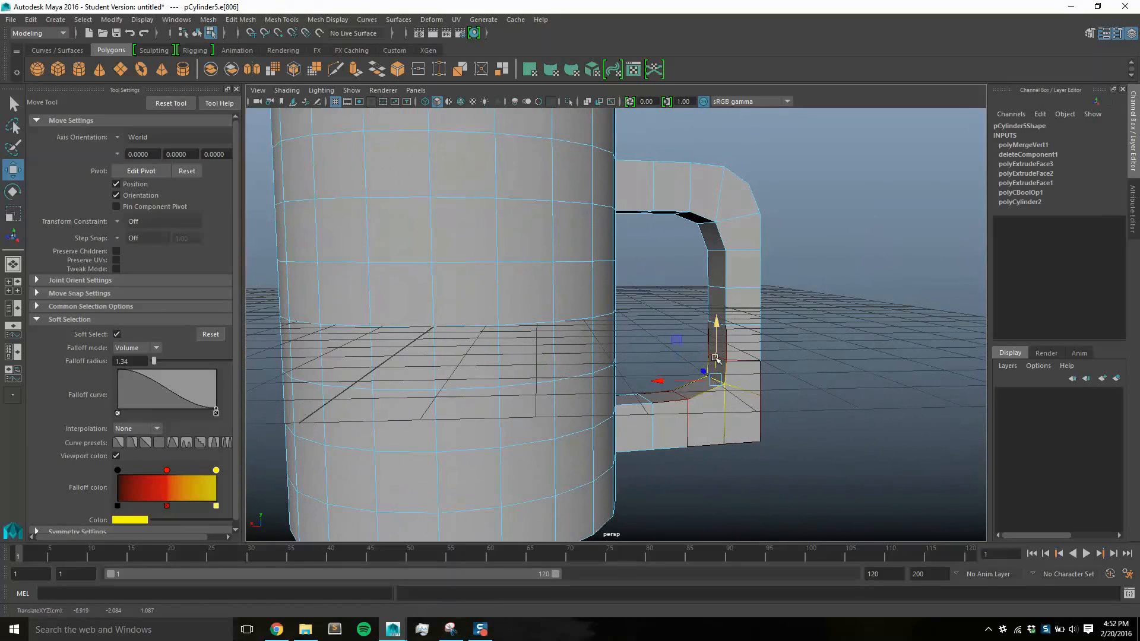
pyautogui.keyDown('alt'); pyautogui.moveTo(682, 383); pyautogui.dragTo(902, 451); pyautogui.keyUp('alt')
pyautogui.keyDown('alt'); pyautogui.moveTo(902, 451); pyautogui.dragTo(835, 425); pyautogui.keyUp('alt')
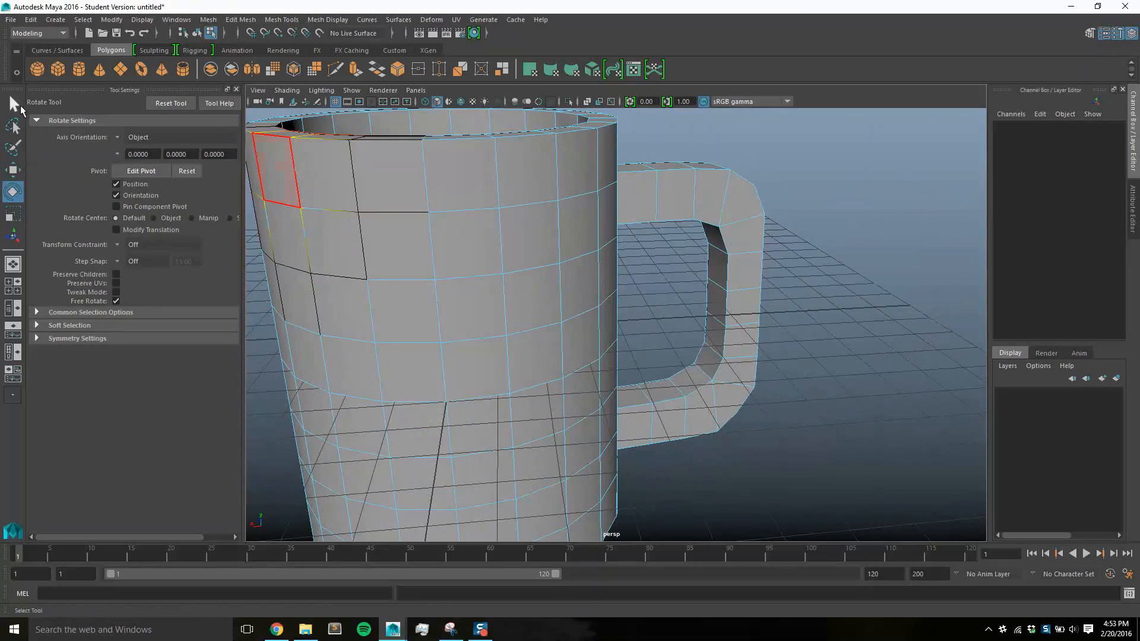
# Rotate the inner faces around the handle's lower corner and shift them slightly upward and toward the cup with soft selection
pyautogui.click(14, 106)
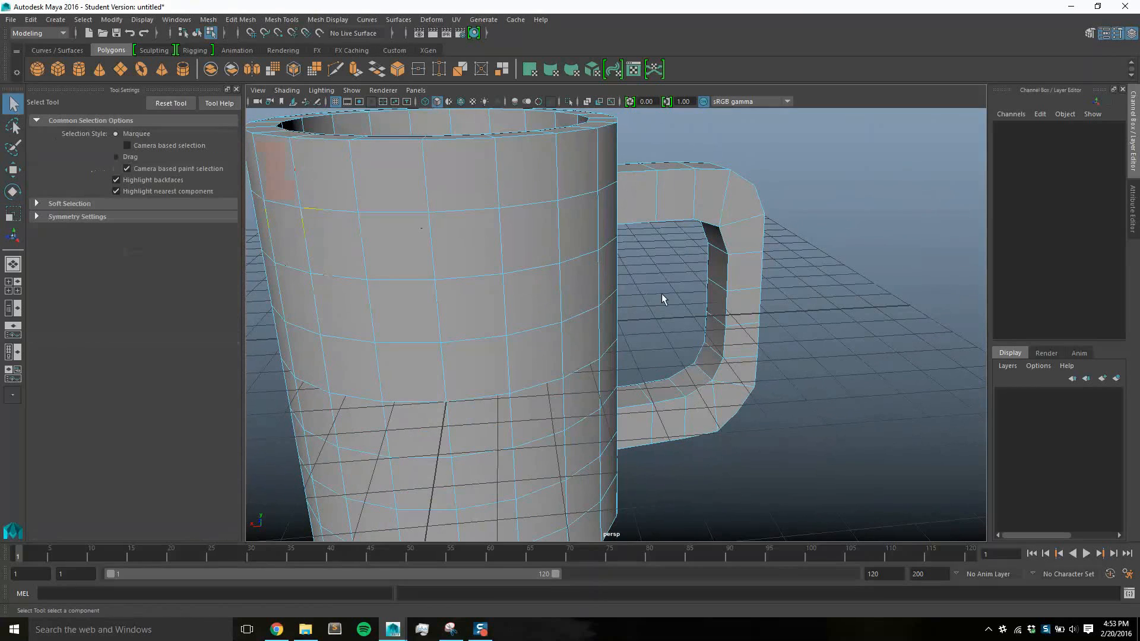
pyautogui.click(716, 301)
pyautogui.keyDown('shift'); pyautogui.click(715, 337); pyautogui.keyUp('shift')
pyautogui.keyDown('shift'); pyautogui.click(709, 361); pyautogui.keyUp('shift')
pyautogui.keyDown('shift'); pyautogui.click(693, 376); pyautogui.keyUp('shift')
pyautogui.keyDown('alt'); pyautogui.moveTo(816, 411); pyautogui.dragTo(787, 389); pyautogui.keyUp('alt')
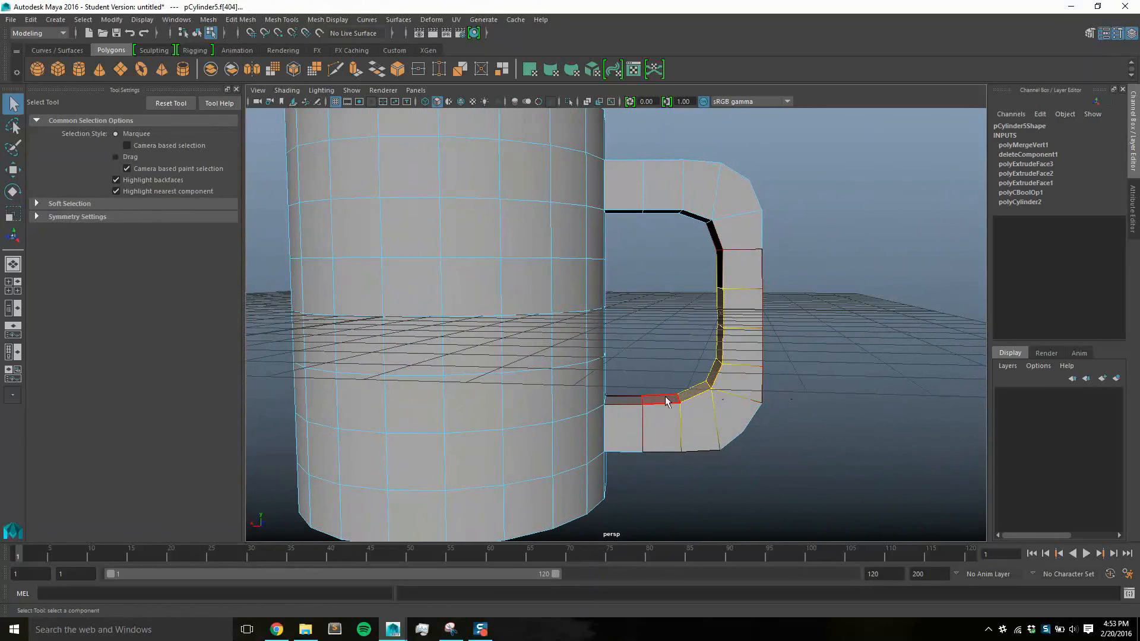
pyautogui.keyDown('shift'); pyautogui.click(692, 390); pyautogui.keyUp('shift')
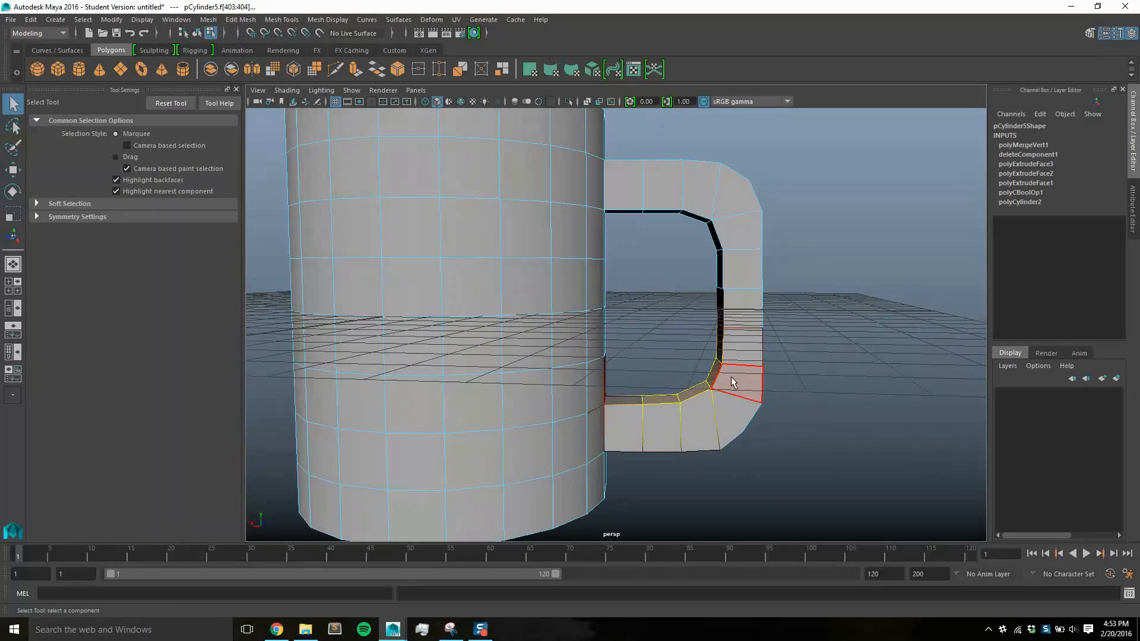
pyautogui.press('e')
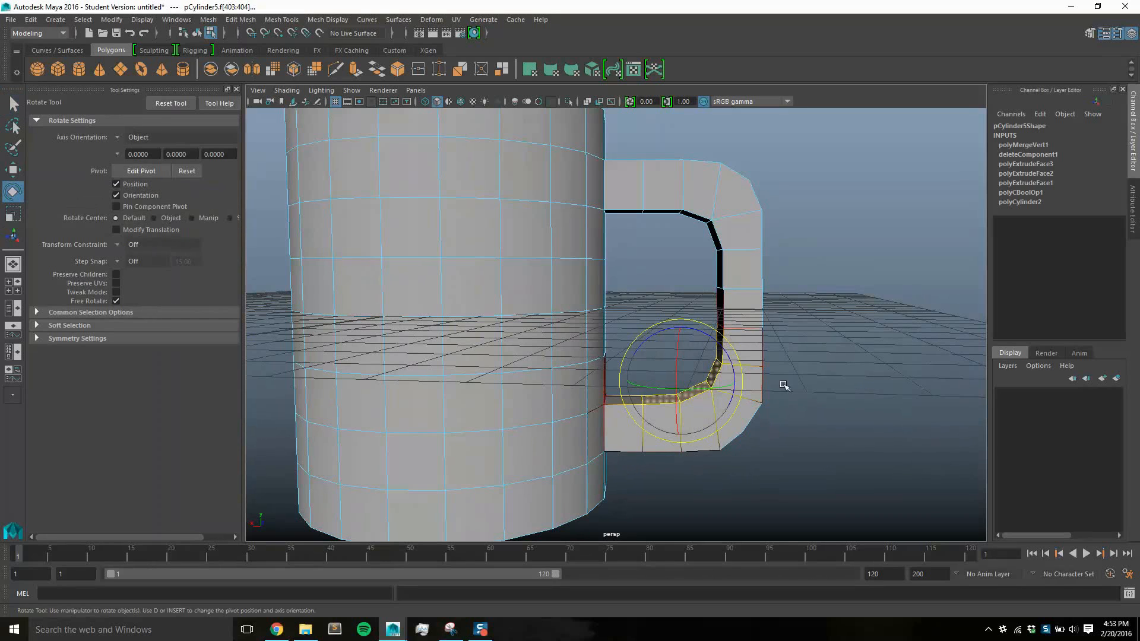
pyautogui.keyDown('alt'); pyautogui.moveTo(784, 384); pyautogui.dragTo(823, 414); pyautogui.keyUp('alt')
pyautogui.moveTo(712, 334); pyautogui.dragTo(698, 324)
pyautogui.keyDown('alt'); pyautogui.moveTo(787, 405); pyautogui.dragTo(766, 390); pyautogui.keyUp('alt')
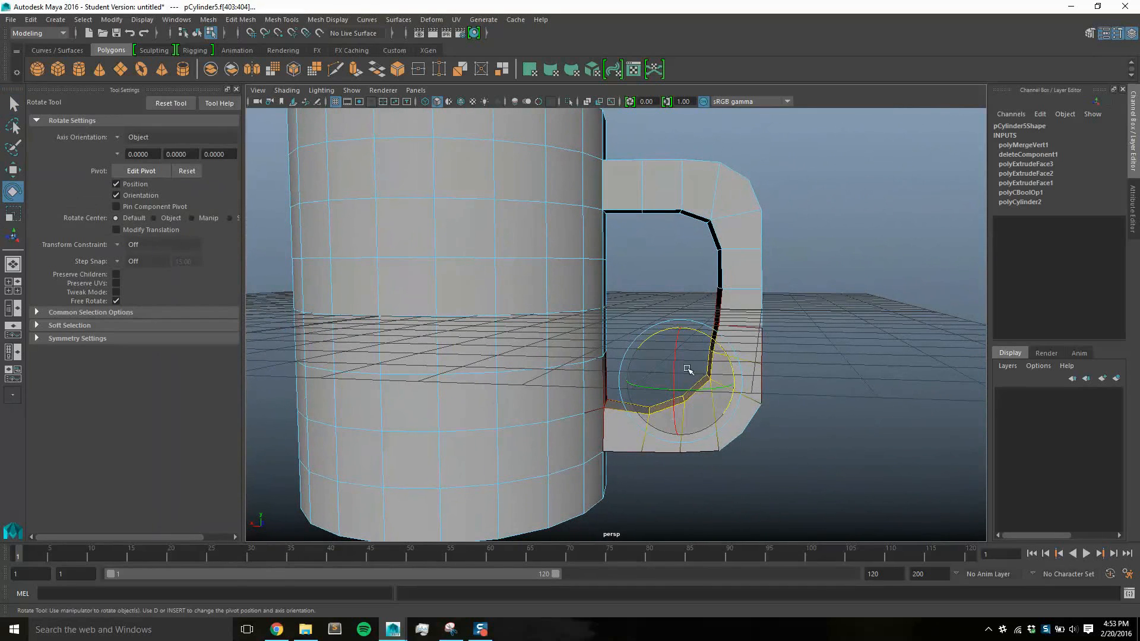
pyautogui.press('w')
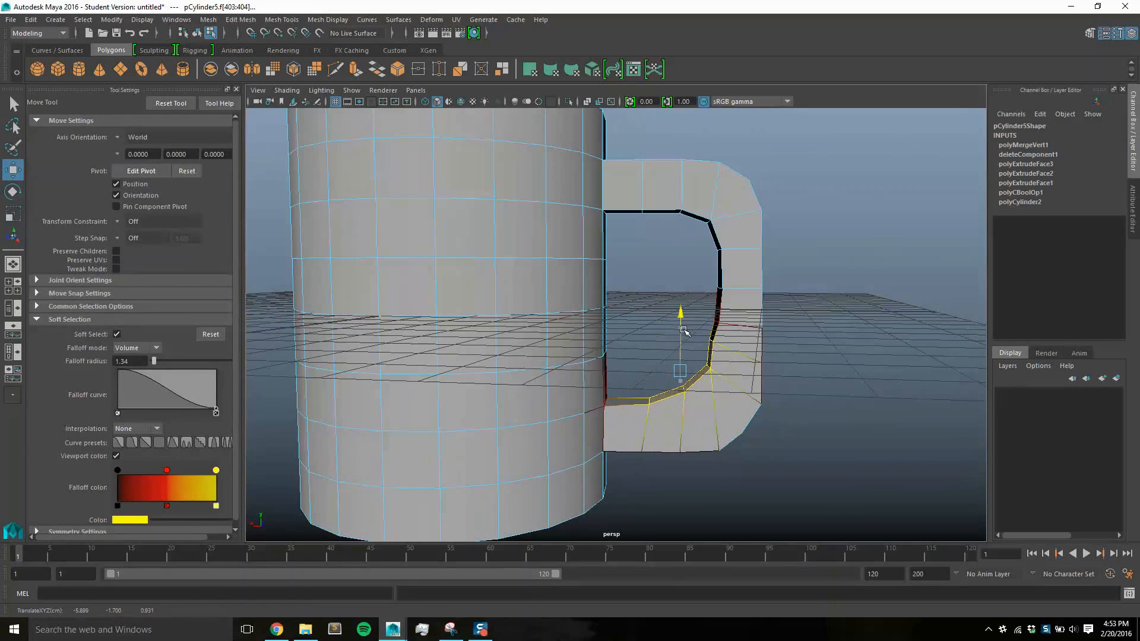
pyautogui.moveTo(647, 368); pyautogui.dragTo(638, 370)
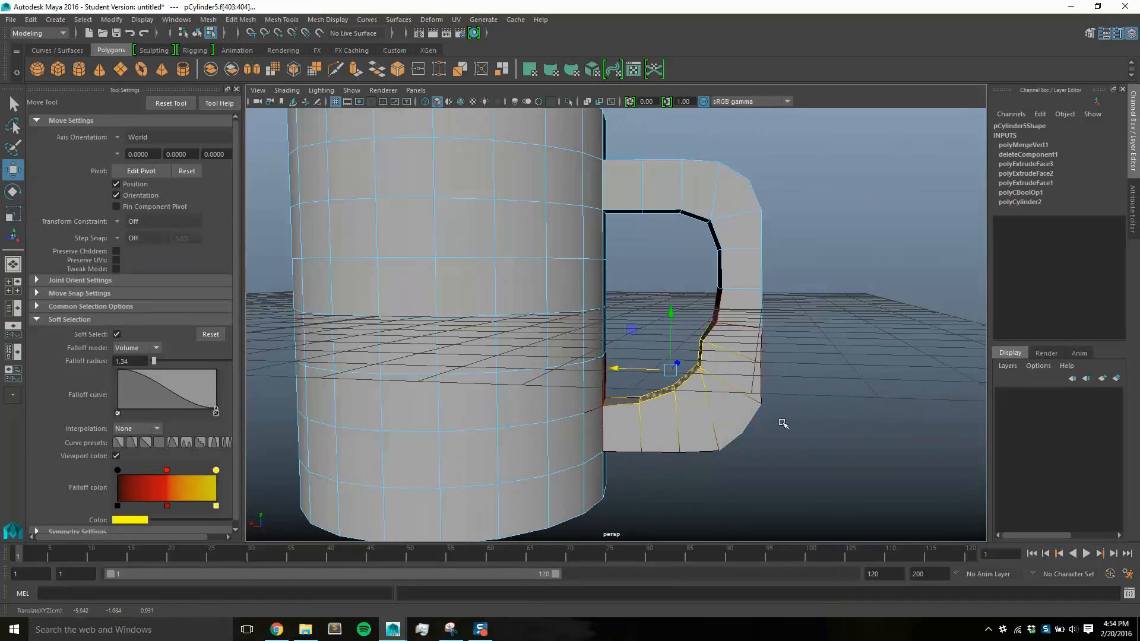
# Adjust the inner edges above the handle's lower corner horizontally with soft selection to even out the curve
pyautogui.keyDown('alt'); pyautogui.moveTo(783, 423); pyautogui.dragTo(803, 447); pyautogui.keyUp('alt')
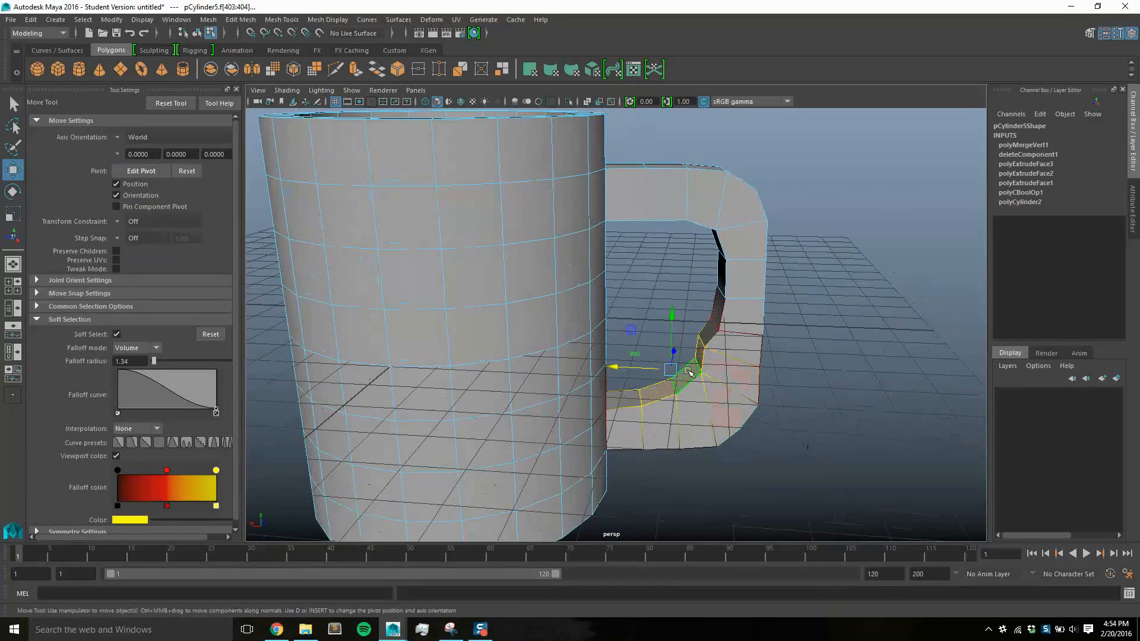
pyautogui.moveTo(720, 357); pyautogui.dragTo(717, 313, button='right')
pyautogui.click(700, 342)
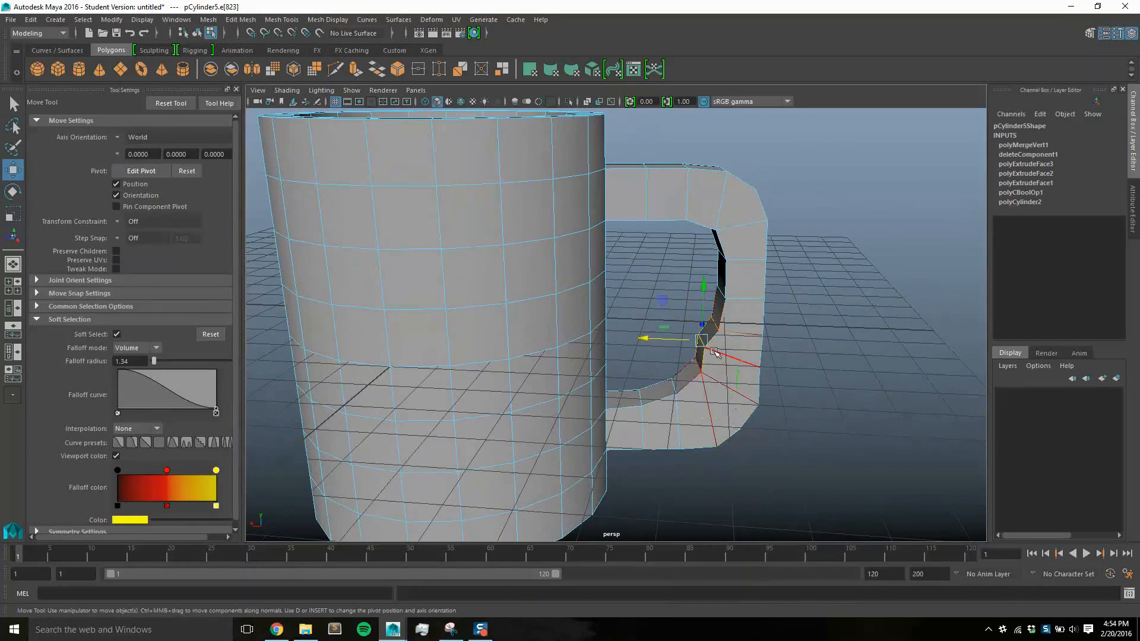
pyautogui.moveTo(663, 340); pyautogui.dragTo(672, 343)
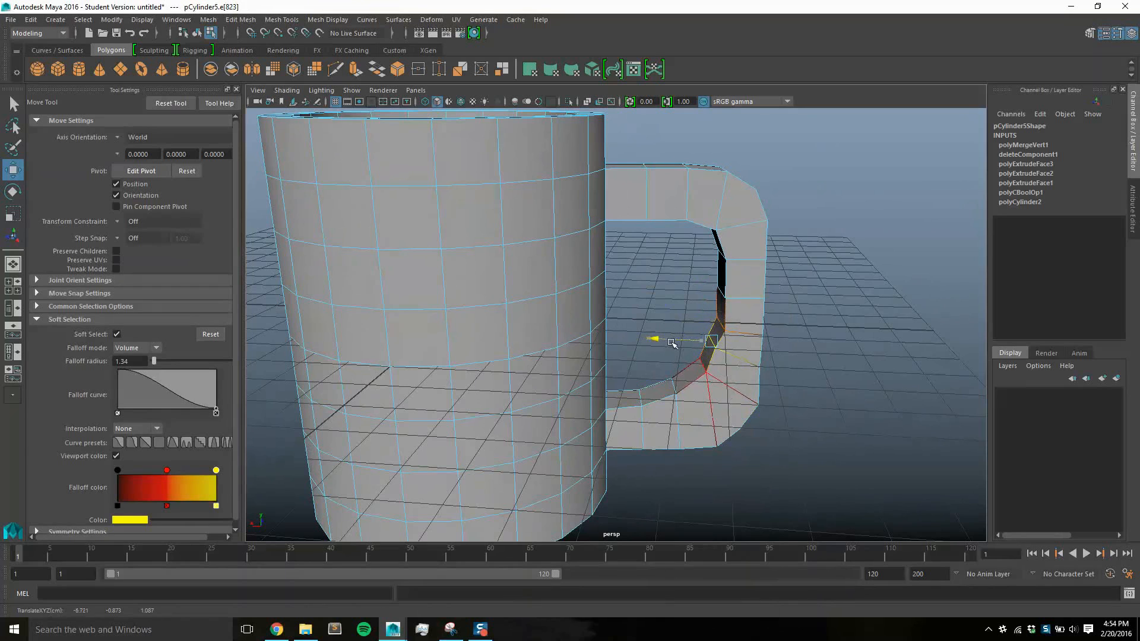
pyautogui.click(720, 326)
pyautogui.moveTo(693, 323); pyautogui.dragTo(681, 321)
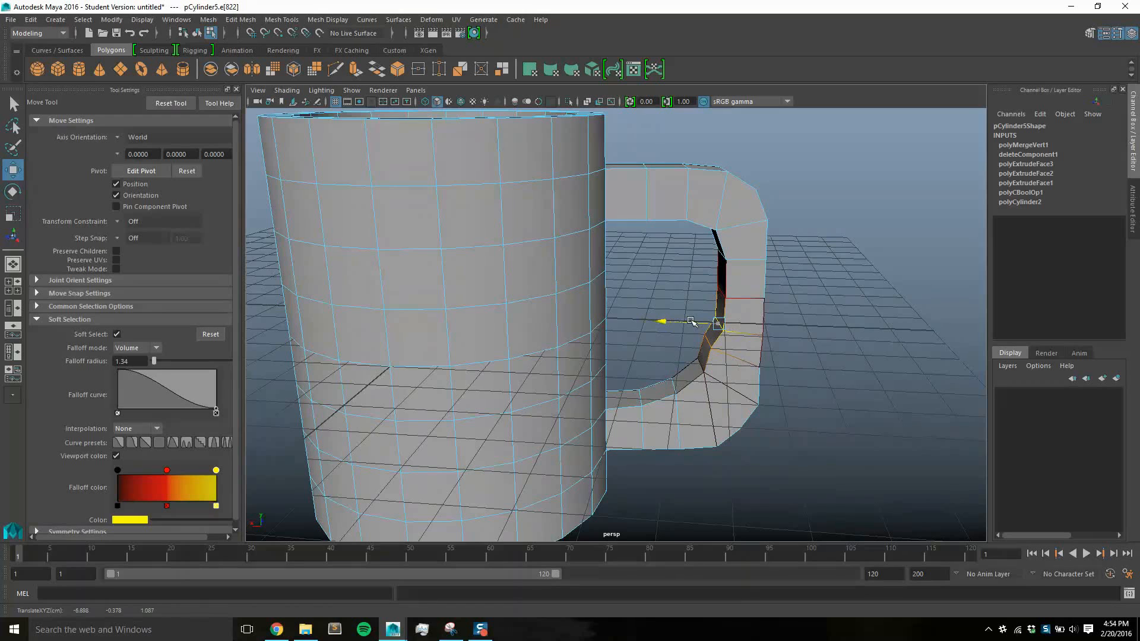
# Turn off Soft Select and shift the inner edges of the handle's lower half individually toward the cup
pyautogui.click(117, 333)
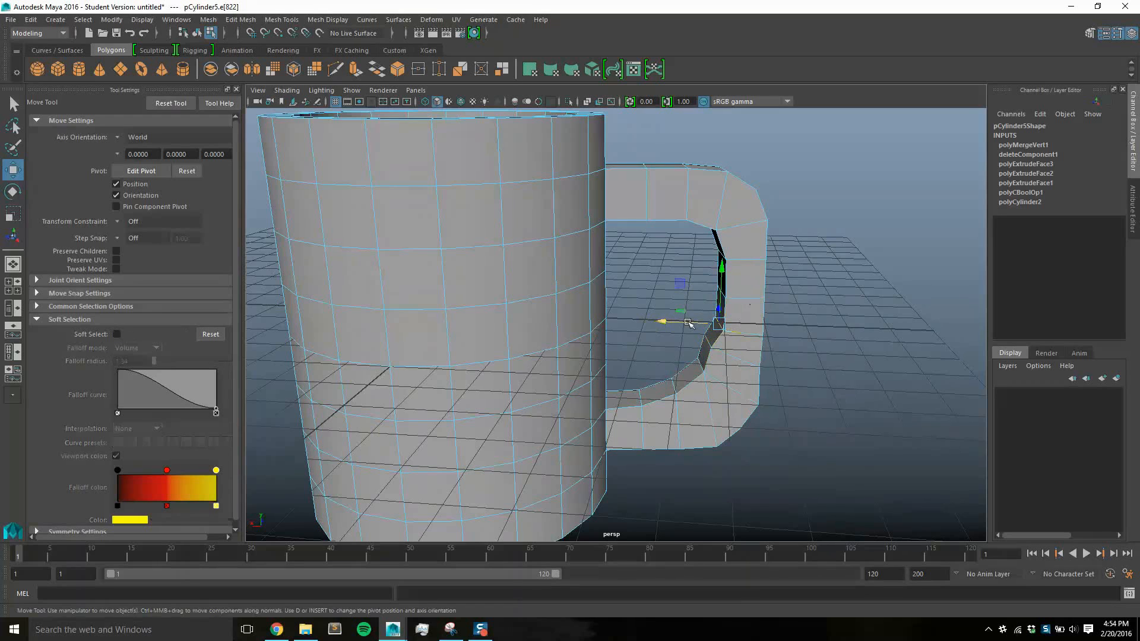
pyautogui.moveTo(689, 323); pyautogui.dragTo(682, 291)
pyautogui.click(722, 291)
pyautogui.keyDown('alt'); pyautogui.moveTo(855, 351); pyautogui.dragTo(758, 334); pyautogui.keyUp('alt')
pyautogui.click(682, 366)
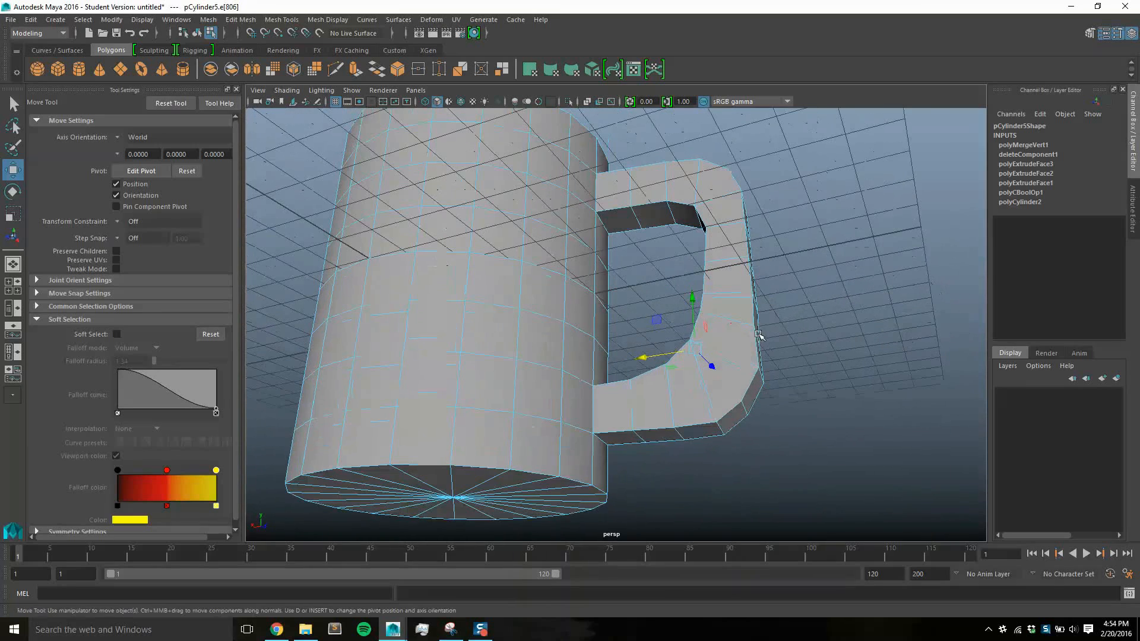
# Reposition the outer edges at the handle's lower corner to follow the inner curve, undoing a misplaced move
pyautogui.click(720, 427)
pyautogui.keyDown('alt'); pyautogui.moveTo(831, 462); pyautogui.dragTo(719, 412); pyautogui.keyUp('alt')
pyautogui.hotkey('ctrl', 'z')
pyautogui.keyDown('alt'); pyautogui.moveTo(768, 453); pyautogui.dragTo(824, 386); pyautogui.keyUp('alt')
pyautogui.press('b')
# Turn Soft Select off again and move the outer edge above the lower bend downward and toward the cup
pyautogui.click(693, 347)
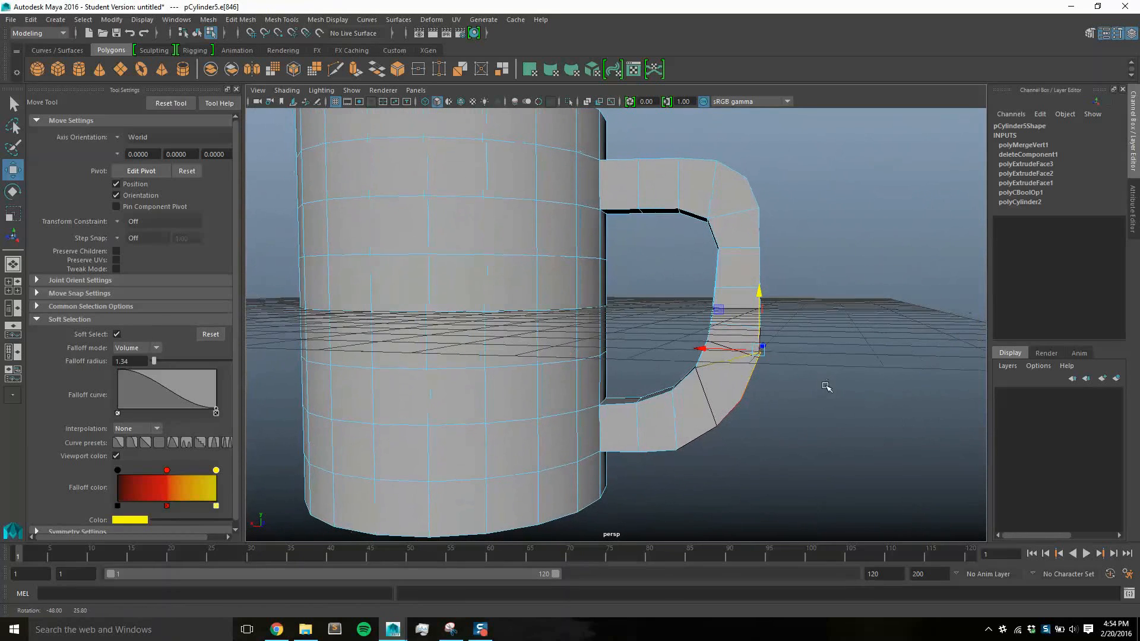
pyautogui.click(117, 334)
pyautogui.moveTo(759, 314); pyautogui.dragTo(762, 345)
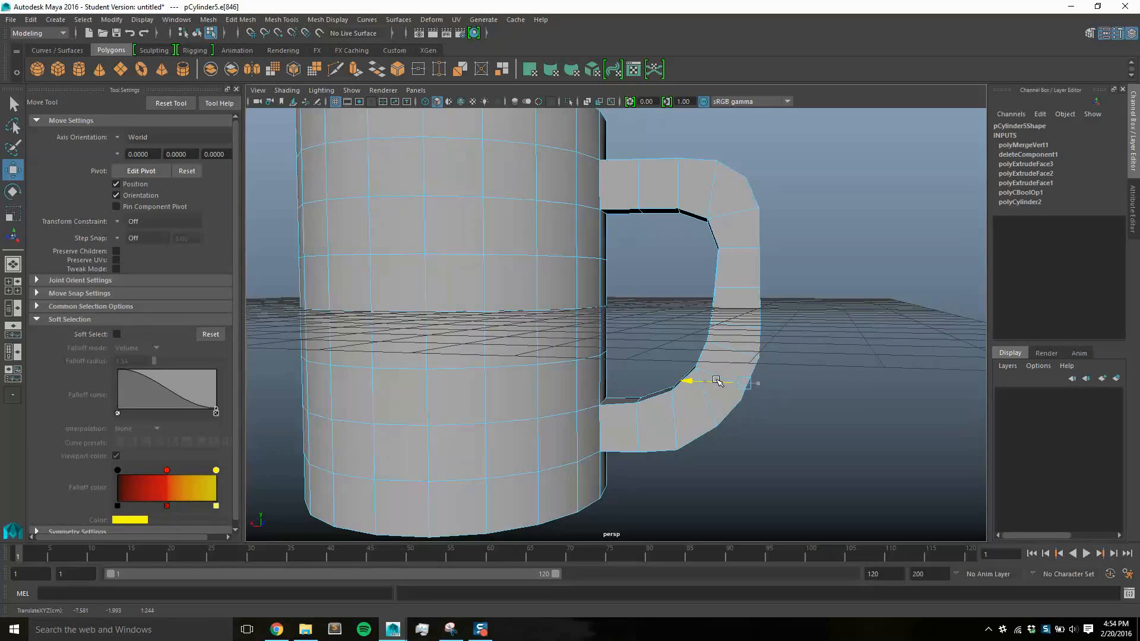
pyautogui.moveTo(743, 426)
pyautogui.keyDown('alt'); pyautogui.mouseDown()
pyautogui.moveTo(702, 417)
pyautogui.moveTo(767, 436)
pyautogui.moveTo(746, 419)
pyautogui.mouseUp(); pyautogui.keyUp('alt')
# Adjust the height of the outer edge on the underside of the handle's lower bend
pyautogui.click(680, 437)
pyautogui.click(707, 369)
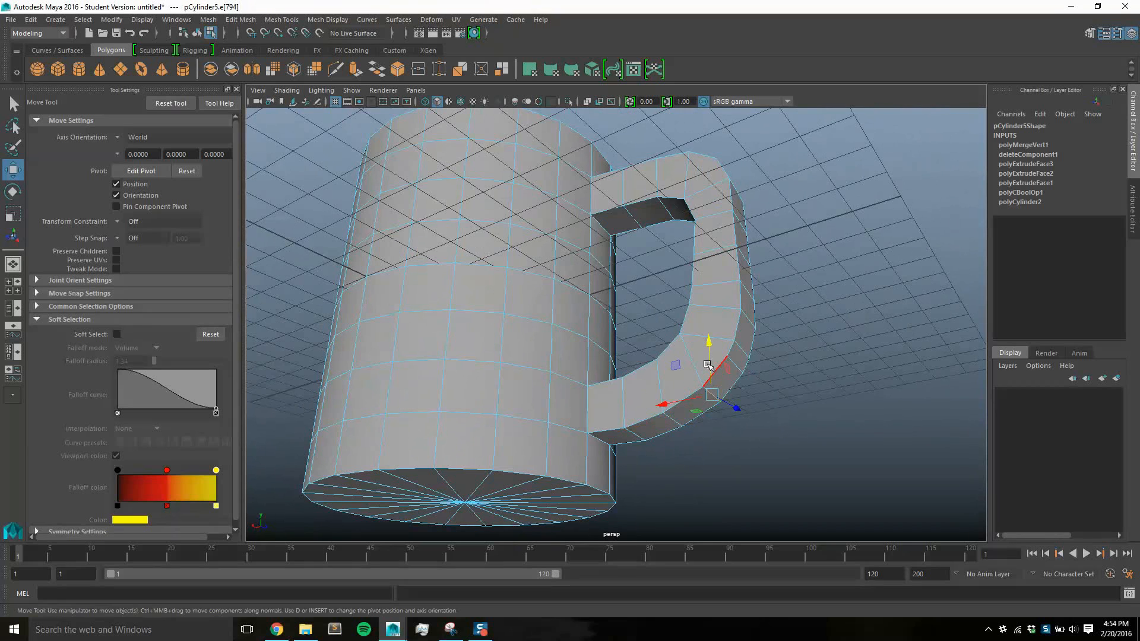
pyautogui.click(761, 401)
pyautogui.click(712, 397)
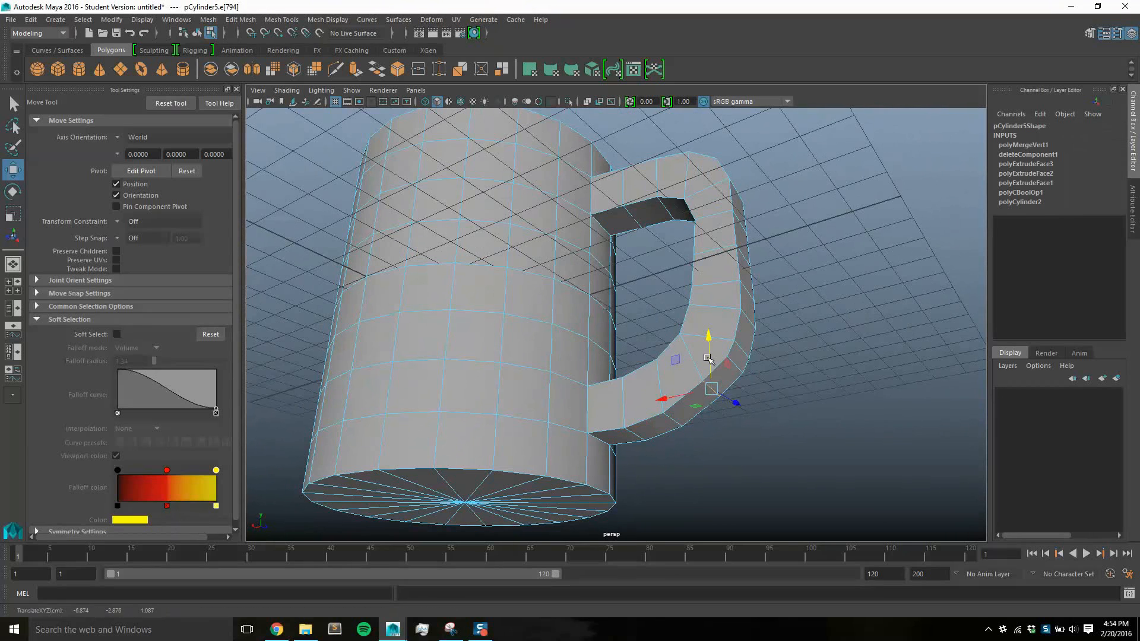
pyautogui.keyDown('alt'); pyautogui.moveTo(772, 416); pyautogui.dragTo(802, 417); pyautogui.keyUp('alt')
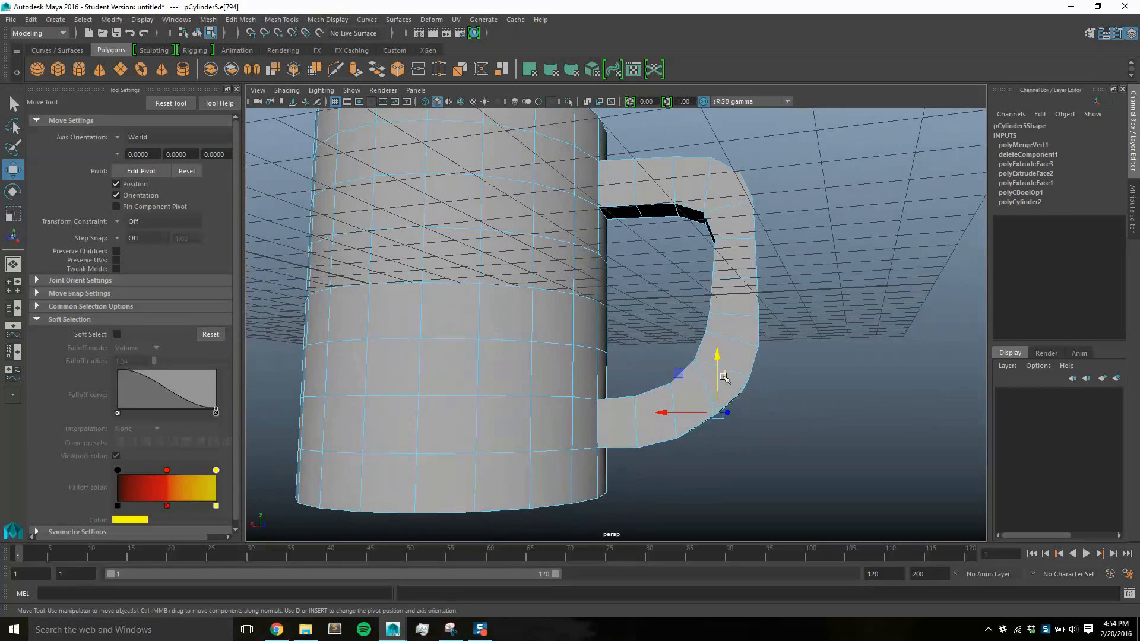
# Move the outer edge at the handle's lower bend horizontally to refine its curve
pyautogui.keyDown('alt'); pyautogui.moveTo(770, 381); pyautogui.dragTo(712, 387); pyautogui.keyUp('alt')
pyautogui.click(720, 377)
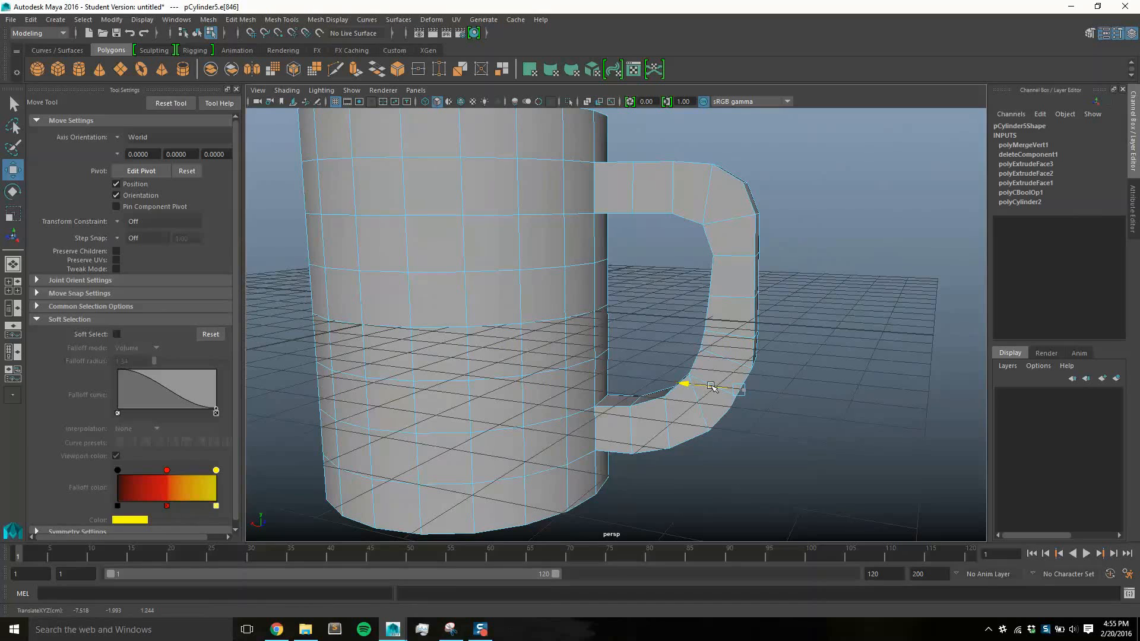
pyautogui.keyDown('alt'); pyautogui.moveTo(814, 418); pyautogui.dragTo(771, 387); pyautogui.keyUp('alt')
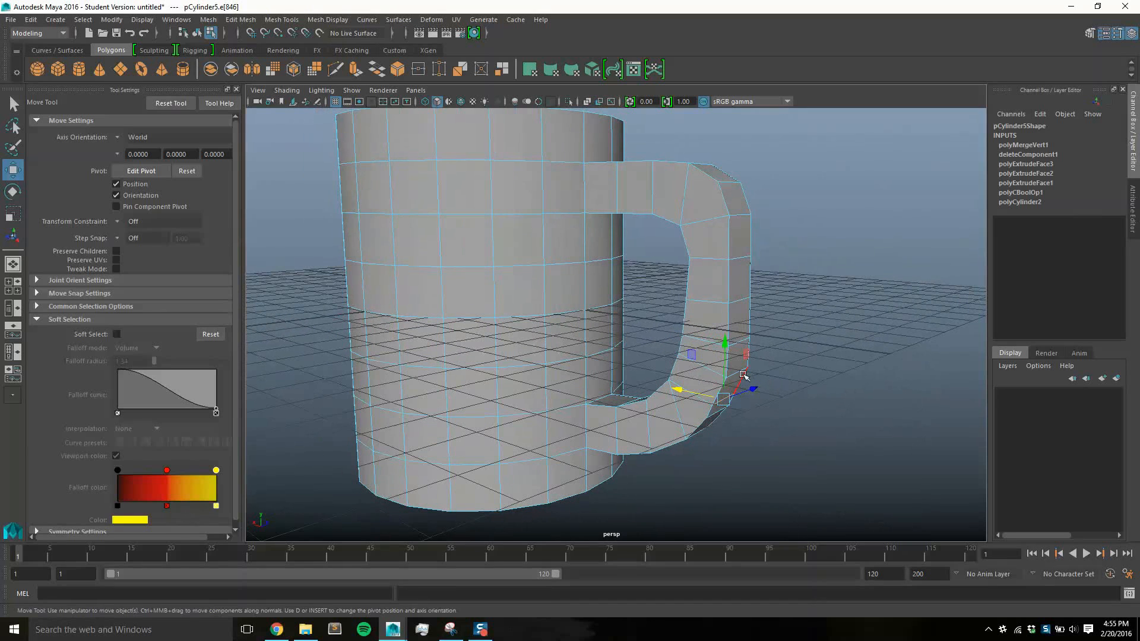
pyautogui.moveTo(711, 364); pyautogui.dragTo(784, 399)
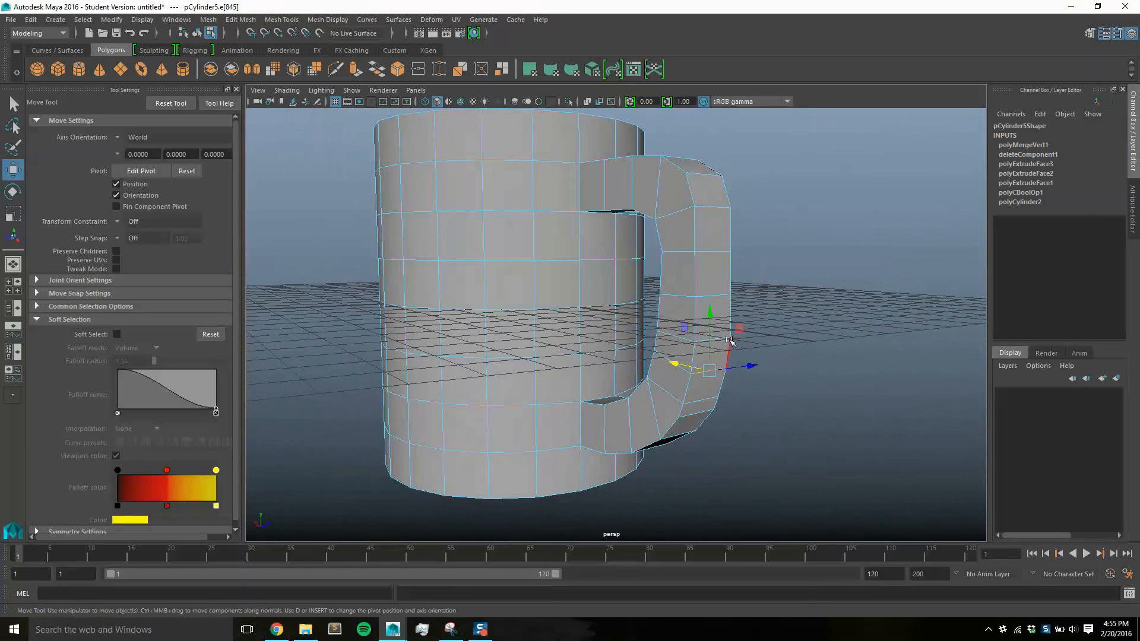
# Move the two outer edges on the lower part of the handle's vertical section toward the cup
pyautogui.click(721, 340)
pyautogui.moveTo(721, 339)
pyautogui.keyDown('alt'); pyautogui.mouseDown()
pyautogui.moveTo(793, 409)
pyautogui.moveTo(759, 358)
pyautogui.moveTo(724, 333)
pyautogui.mouseUp(); pyautogui.keyUp('alt')
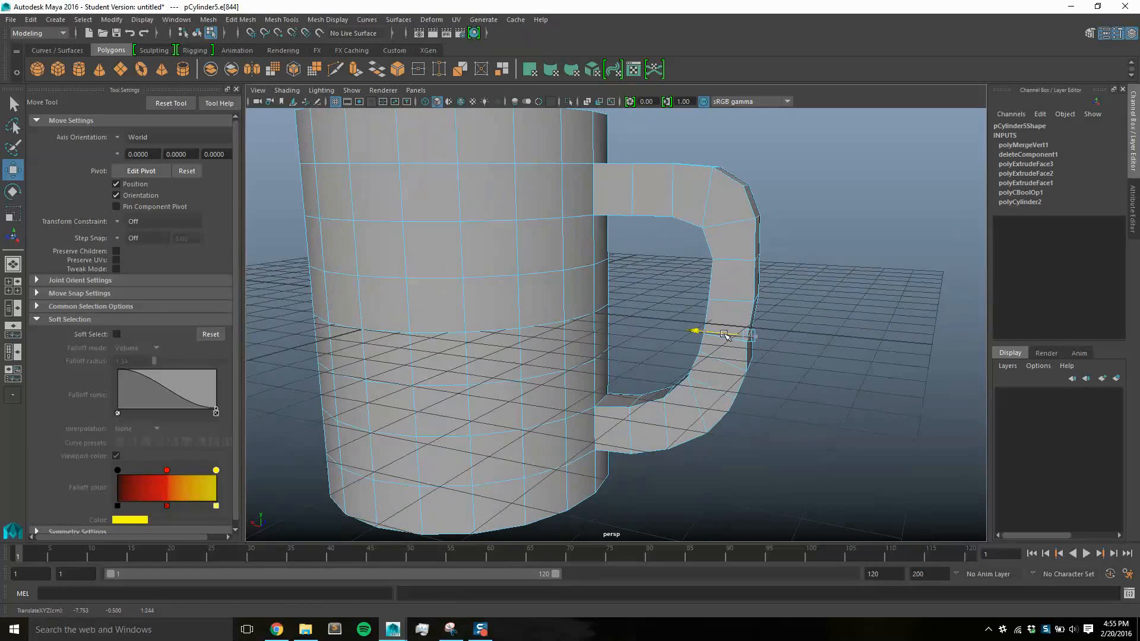
pyautogui.keyDown('alt'); pyautogui.moveTo(804, 382); pyautogui.dragTo(764, 374); pyautogui.keyUp('alt')
pyautogui.click(728, 361)
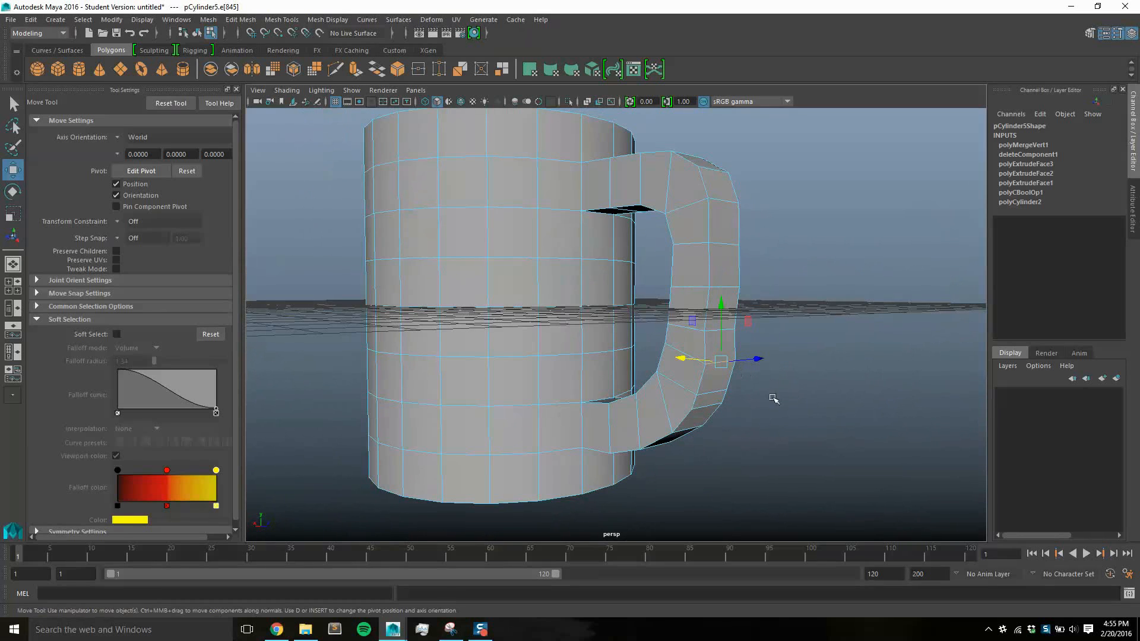
pyautogui.keyDown('alt'); pyautogui.moveTo(784, 419); pyautogui.dragTo(799, 396); pyautogui.keyUp('alt')
pyautogui.moveTo(728, 355); pyautogui.dragTo(715, 355)
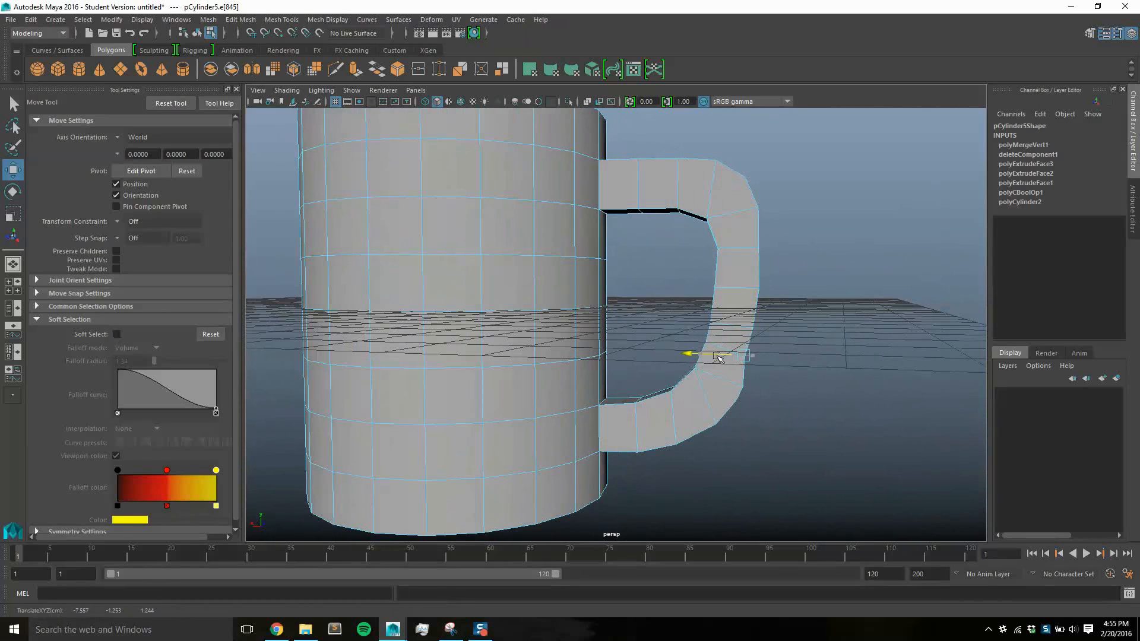
# Shift the outer edges around the handle's lower bend toward the cup to form a continuous arc
pyautogui.keyDown('alt'); pyautogui.moveTo(788, 403); pyautogui.dragTo(767, 391); pyautogui.keyUp('alt')
pyautogui.click(729, 367)
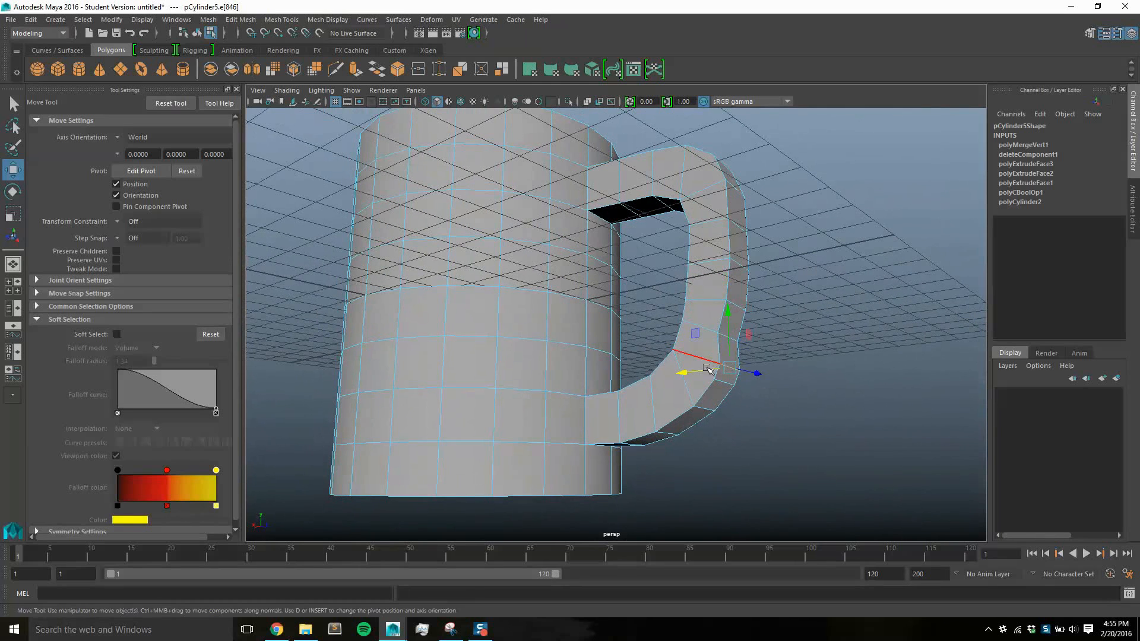
pyautogui.moveTo(706, 369); pyautogui.dragTo(689, 371)
pyautogui.keyDown('alt'); pyautogui.moveTo(781, 397); pyautogui.dragTo(686, 385); pyautogui.keyUp('alt')
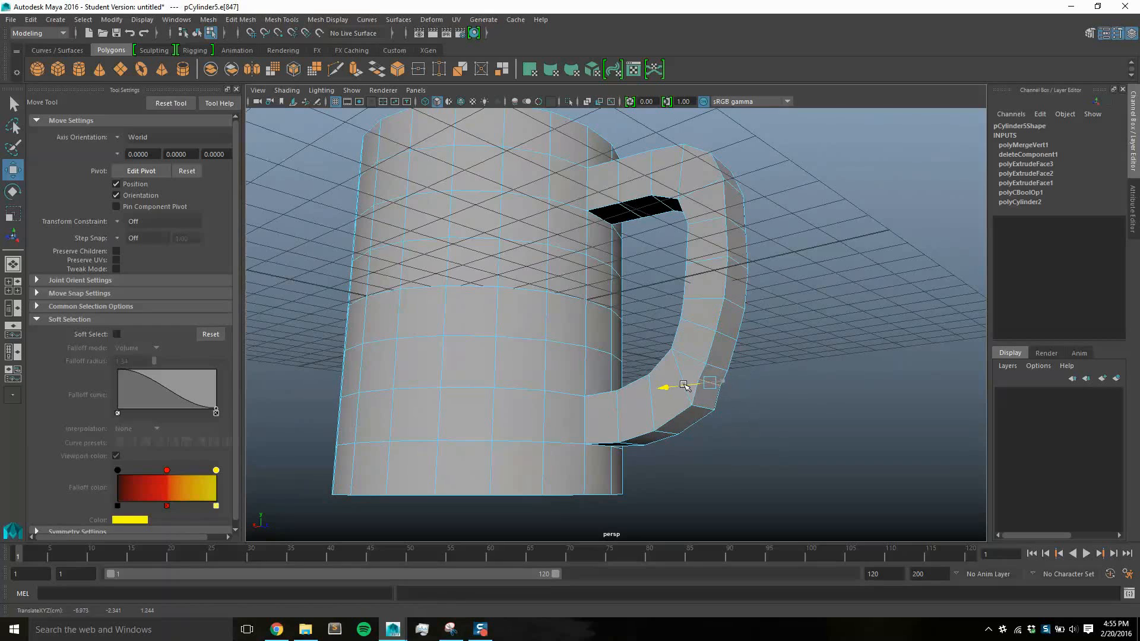
pyautogui.keyDown('alt'); pyautogui.moveTo(772, 410); pyautogui.dragTo(804, 419); pyautogui.keyUp('alt')
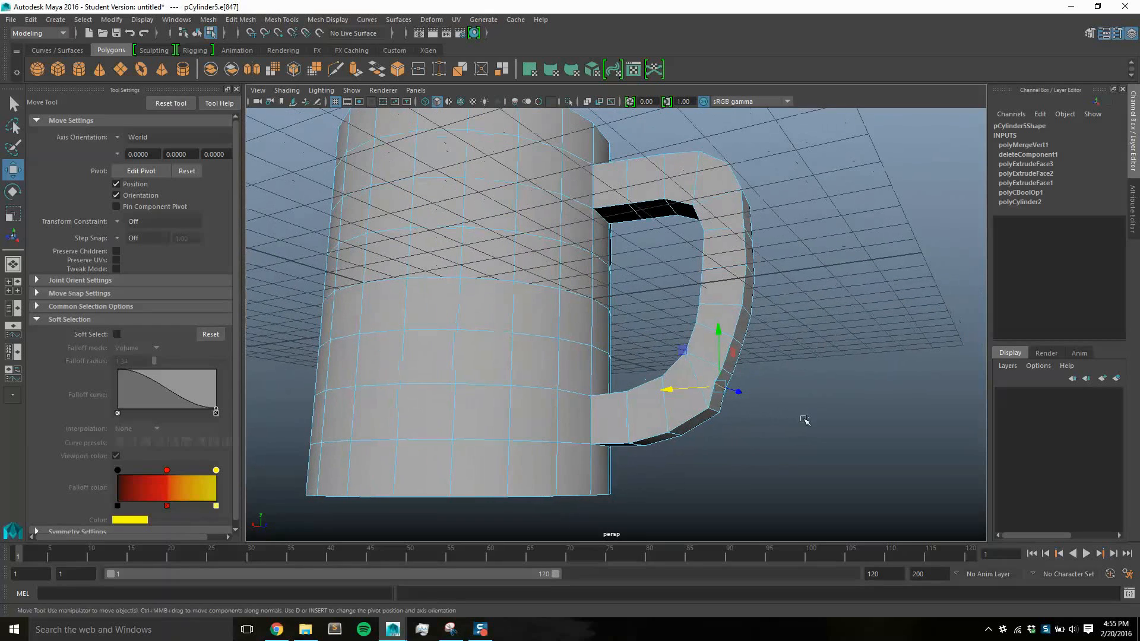
pyautogui.click(713, 412)
pyautogui.moveTo(696, 410); pyautogui.dragTo(684, 410)
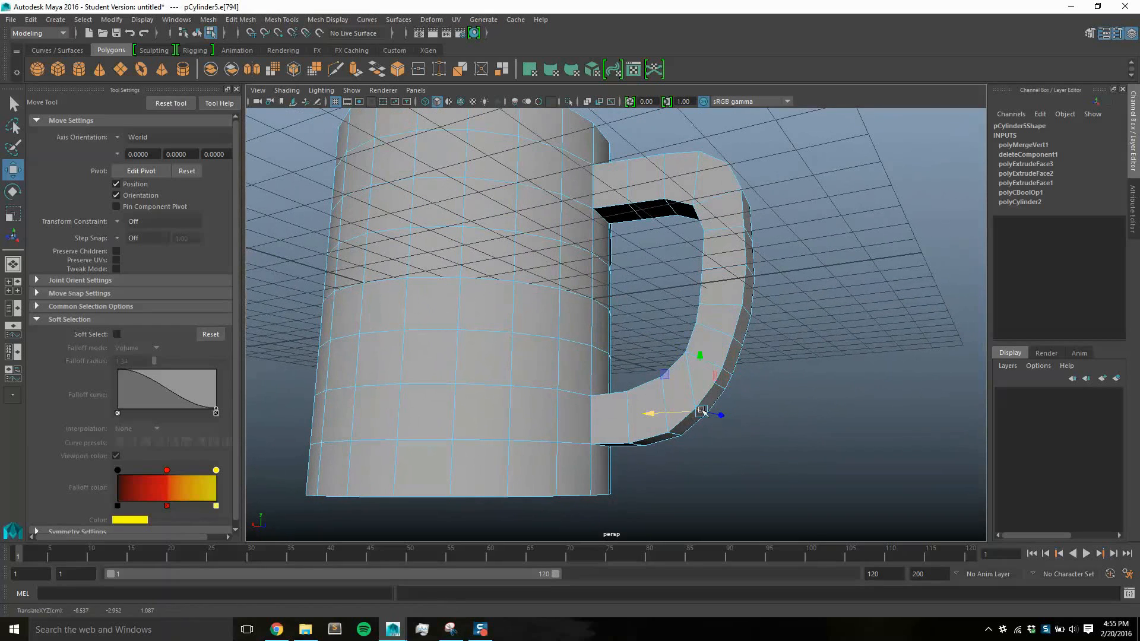
# Move the outer edges on the upper part of the handle's vertical section horizontally to smooth its profile
pyautogui.keyDown('alt'); pyautogui.moveTo(819, 418); pyautogui.dragTo(839, 442); pyautogui.keyUp('alt')
pyautogui.click(713, 332)
pyautogui.moveTo(714, 356); pyautogui.dragTo(765, 279)
pyautogui.click(736, 275)
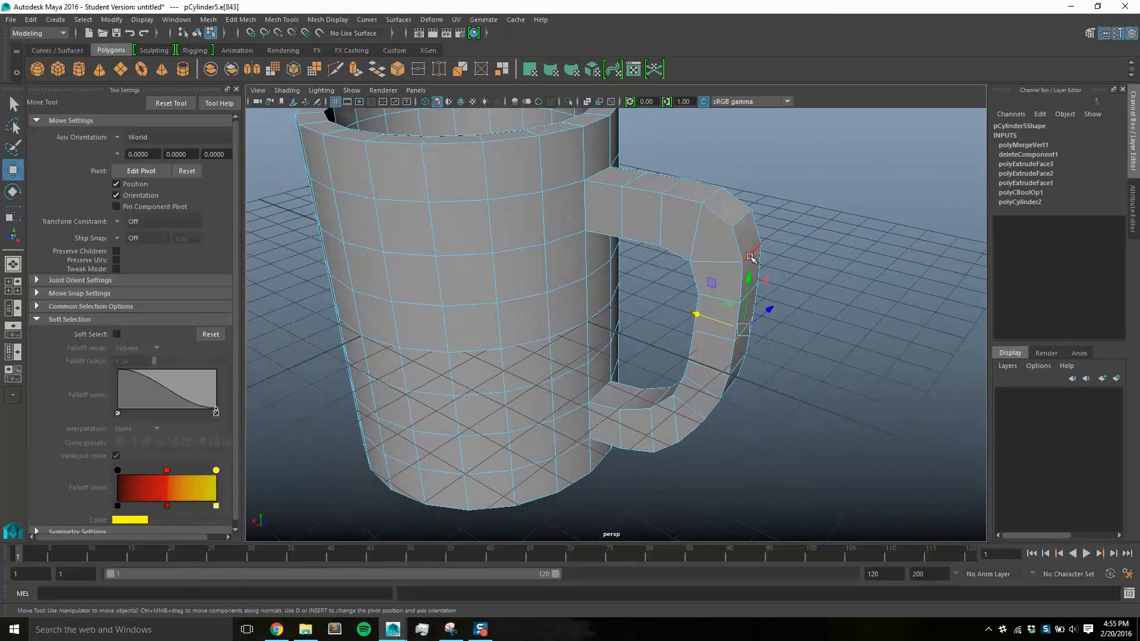
pyautogui.click(748, 254)
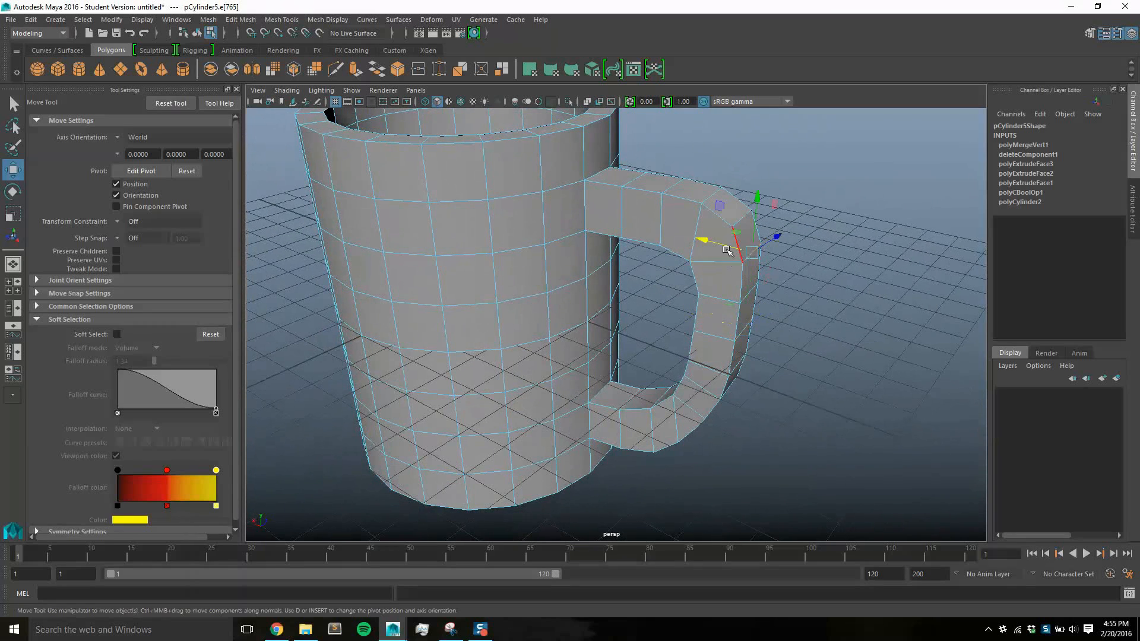
pyautogui.click(740, 204)
# Adjust the outer edges at the handle's upper corner and lower its top edges slightly to round the bend
pyautogui.moveTo(744, 200); pyautogui.dragTo(821, 257)
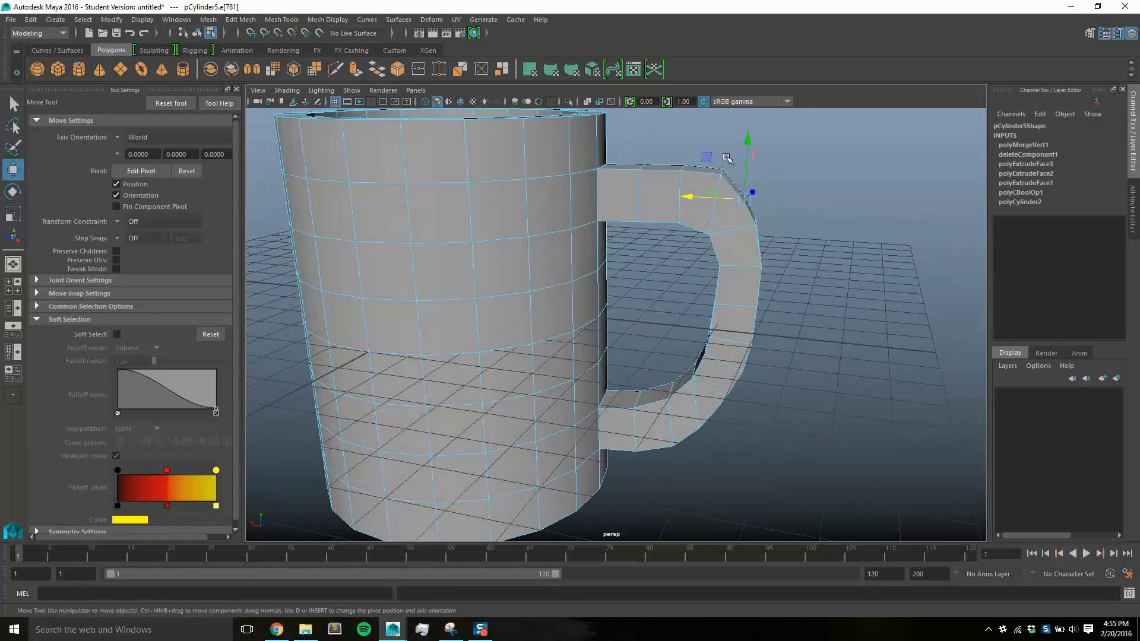
pyautogui.keyDown('alt'); pyautogui.moveTo(722, 172); pyautogui.dragTo(688, 196); pyautogui.keyUp('alt')
pyautogui.click(691, 175)
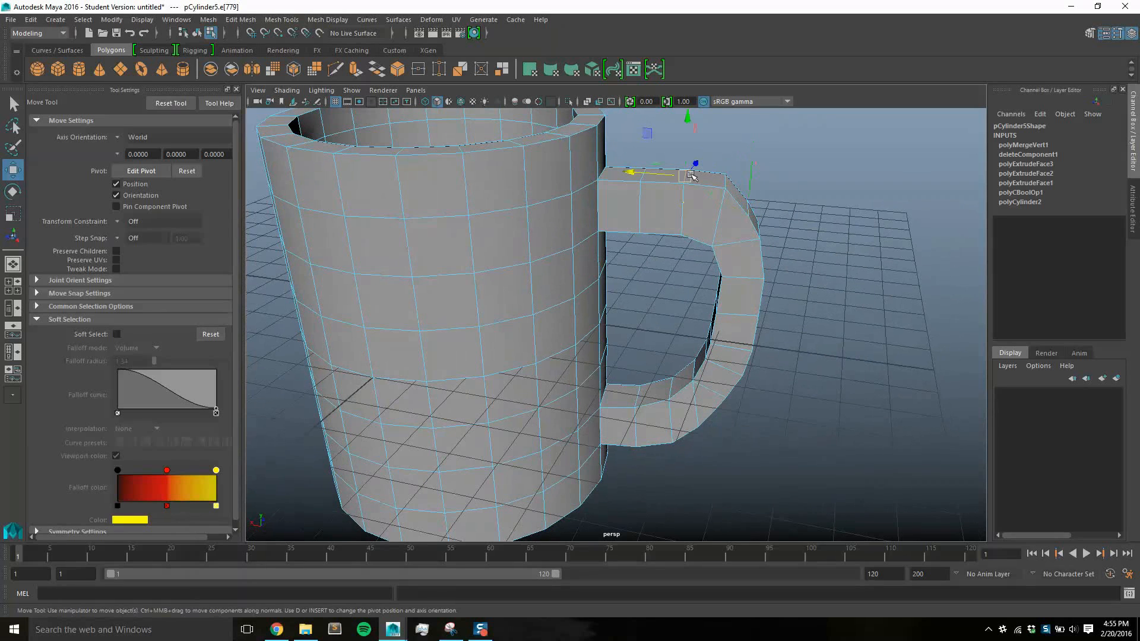
pyautogui.click(687, 145)
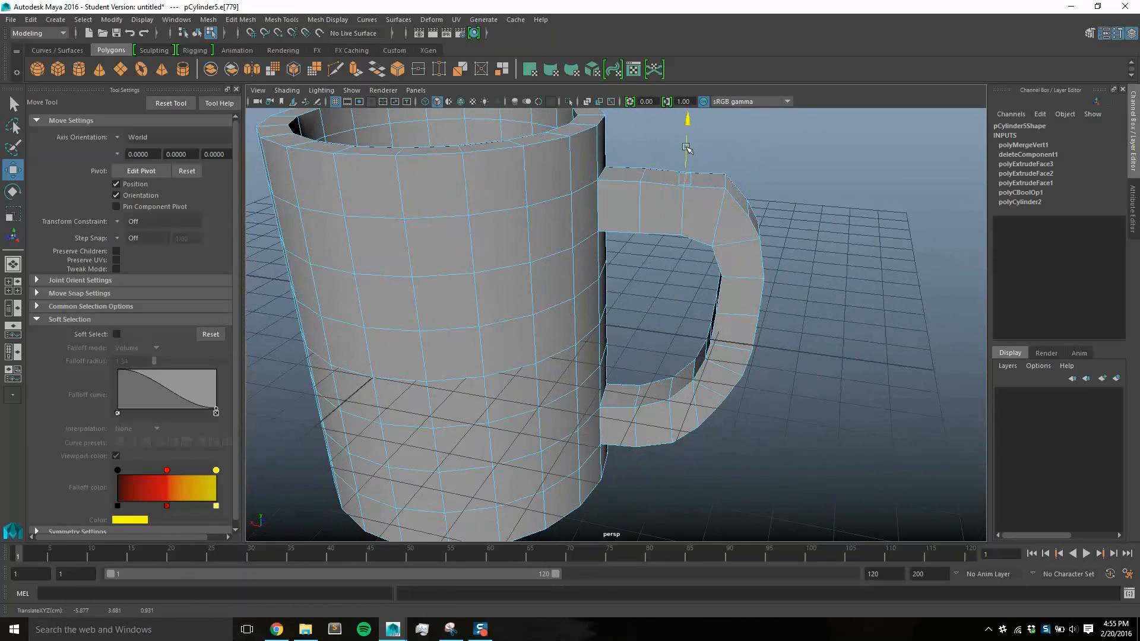
pyautogui.click(725, 181)
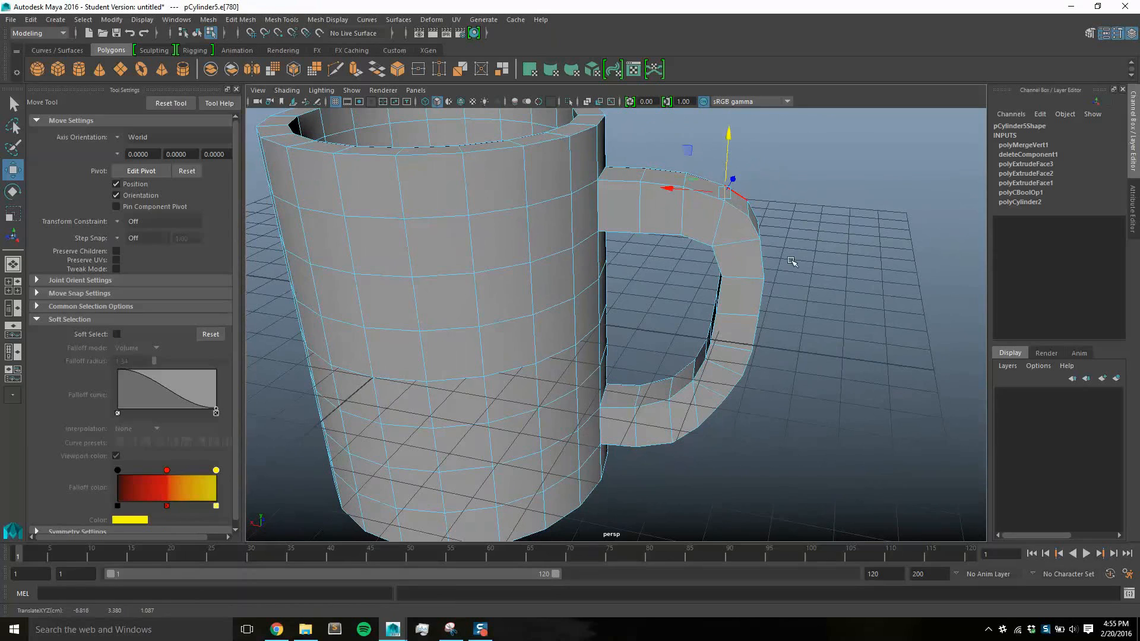
pyautogui.keyDown('alt'); pyautogui.moveTo(791, 262); pyautogui.dragTo(822, 285); pyautogui.keyUp('alt')
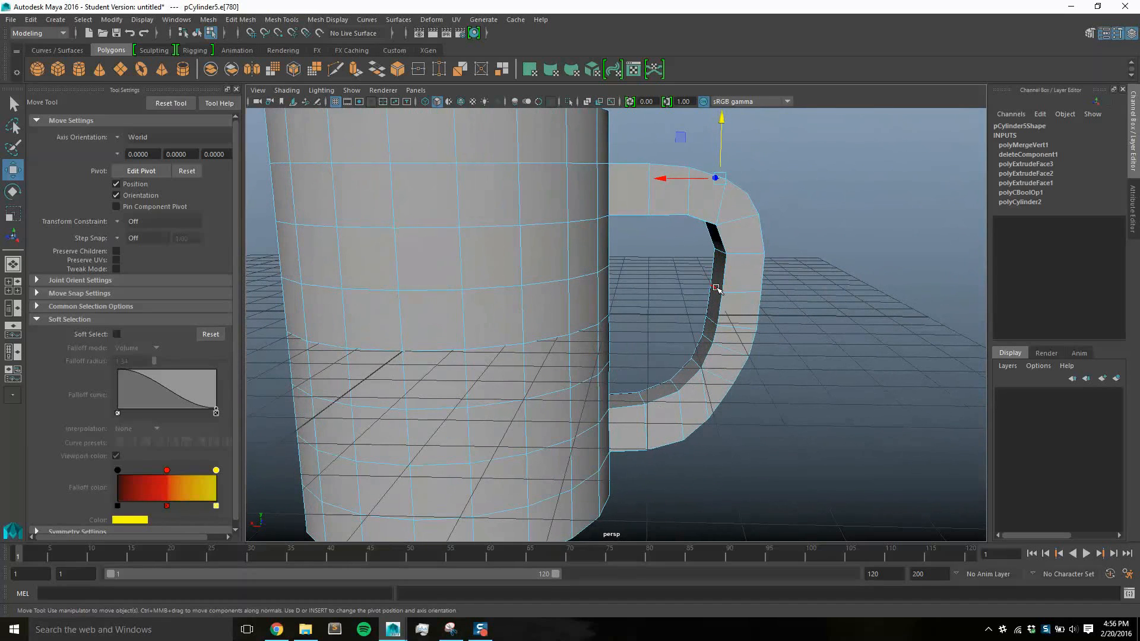
# Nudge the inner edges along the handle's vertical section and lower bend to smooth the inside curve
pyautogui.moveTo(684, 289); pyautogui.dragTo(691, 341)
pyautogui.click(714, 319)
pyautogui.click(703, 339)
pyautogui.keyDown('alt'); pyautogui.moveTo(806, 368); pyautogui.dragTo(754, 416); pyautogui.keyUp('alt')
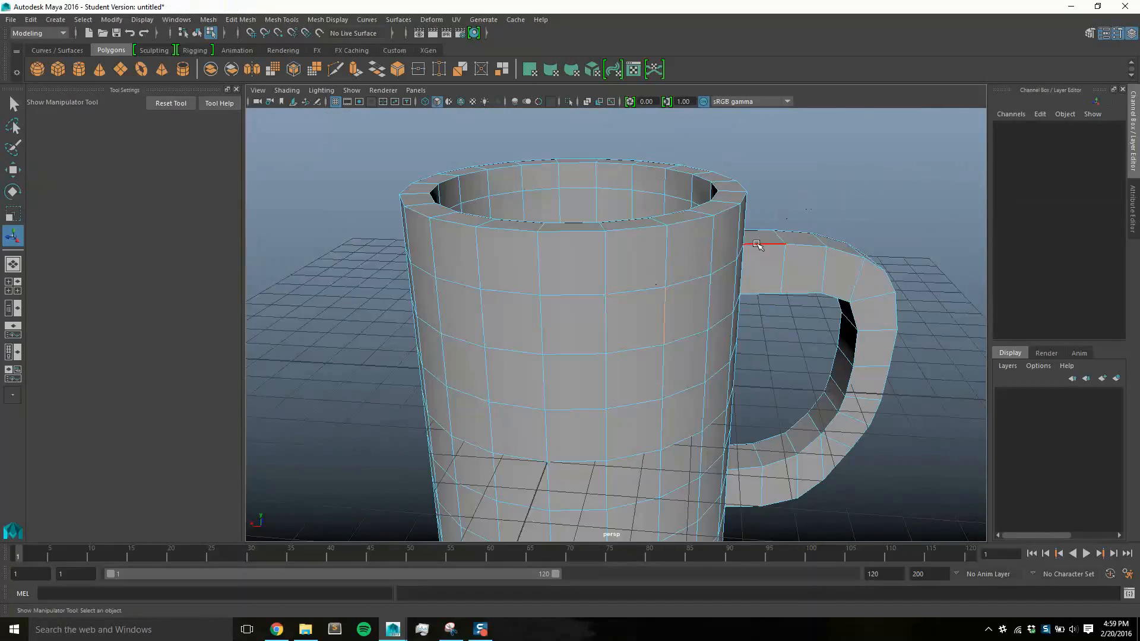
pyautogui.keyDown('alt'); pyautogui.moveTo(700, 267); pyautogui.dragTo(715, 234); pyautogui.keyUp('alt')
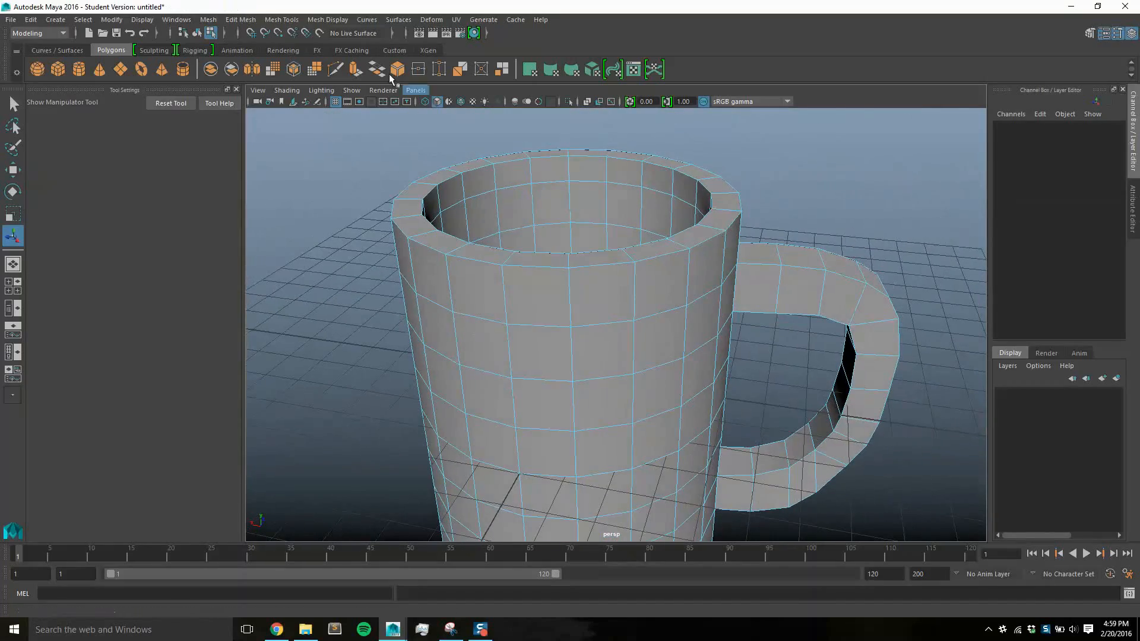
# Insert an edge loop around the outside of the cup just below the rim
pyautogui.click(281, 20)
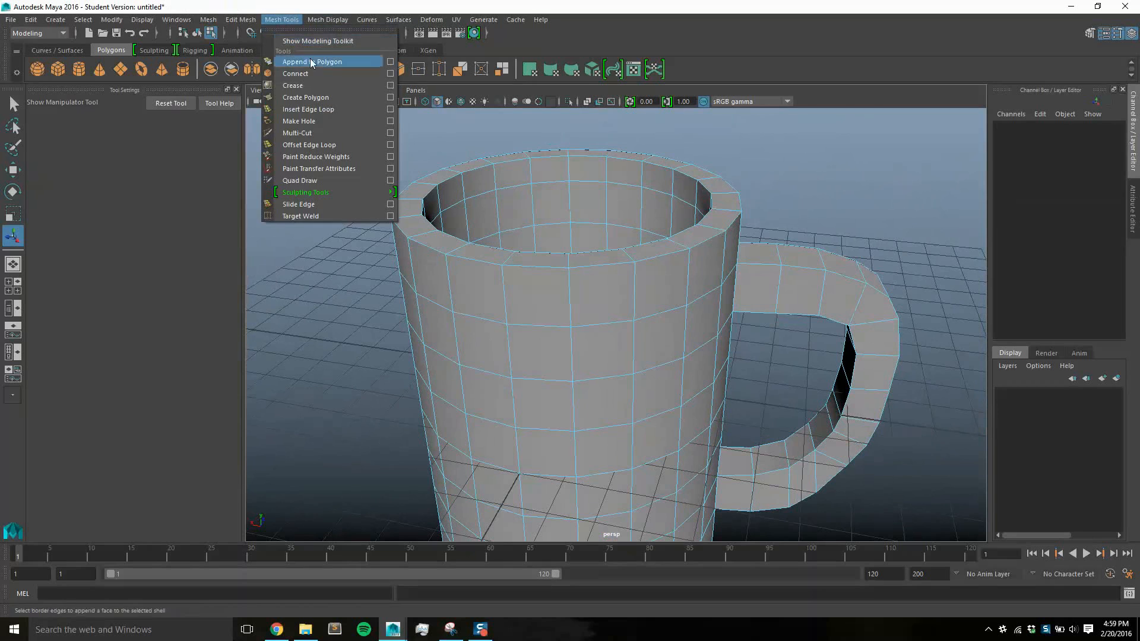
pyautogui.click(308, 109)
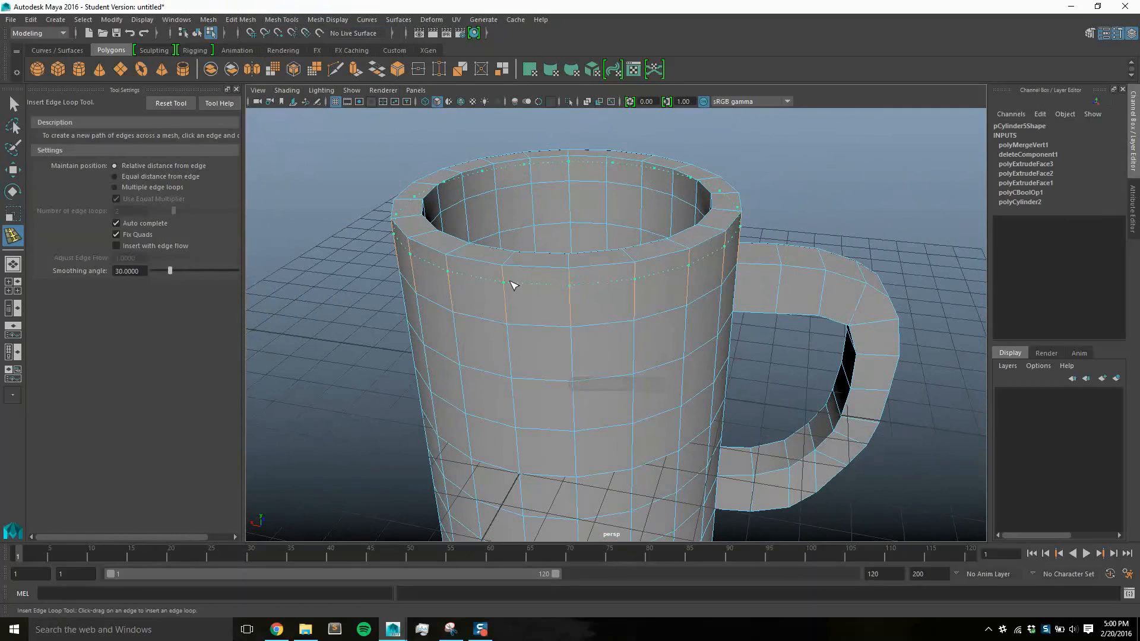
pyautogui.click(513, 282)
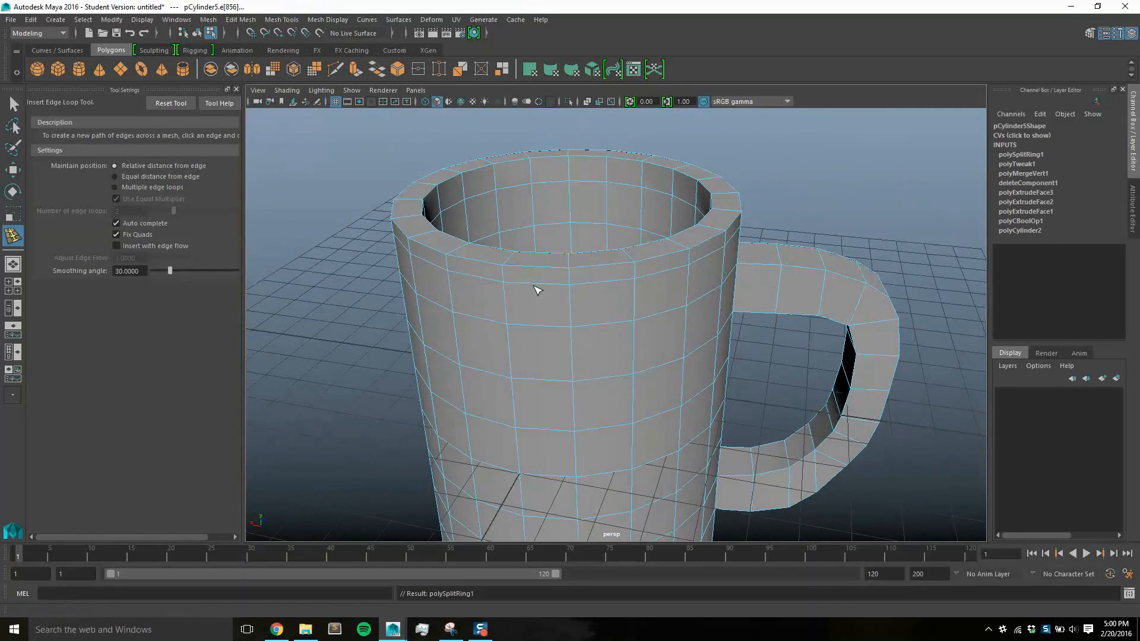
# Extrude the full ring of outer faces just below the cup's rim outward with a Local Translate Z of 0.16
pyautogui.press('q')
pyautogui.moveTo(534, 288); pyautogui.dragTo(530, 290, button='right')
pyautogui.click(538, 276)
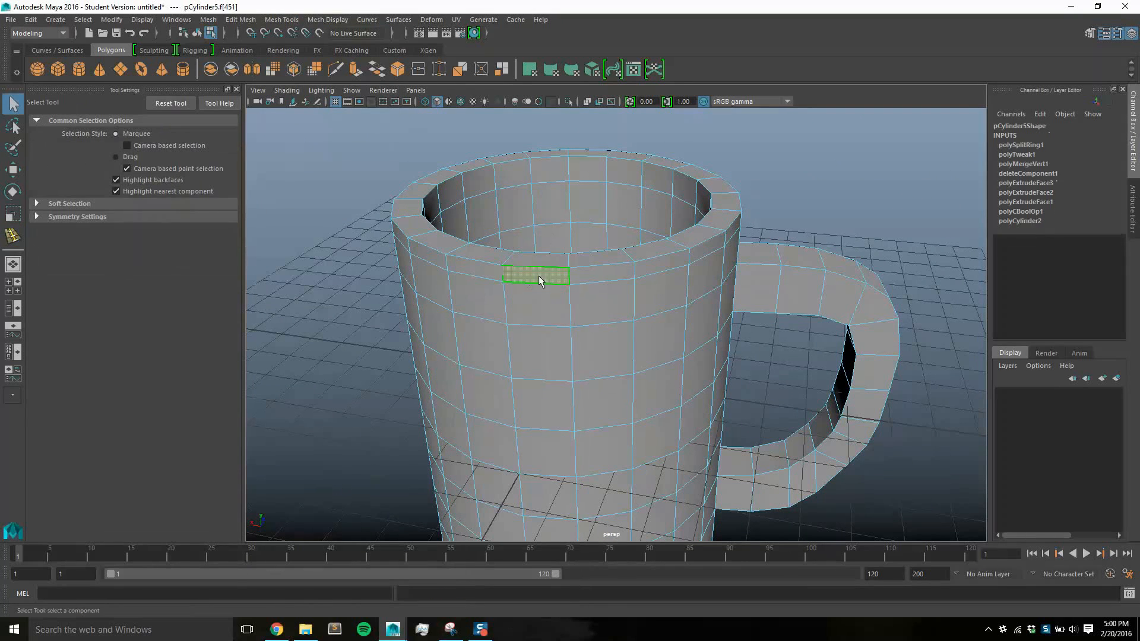
pyautogui.doubleClick(586, 279)
pyautogui.press('space')
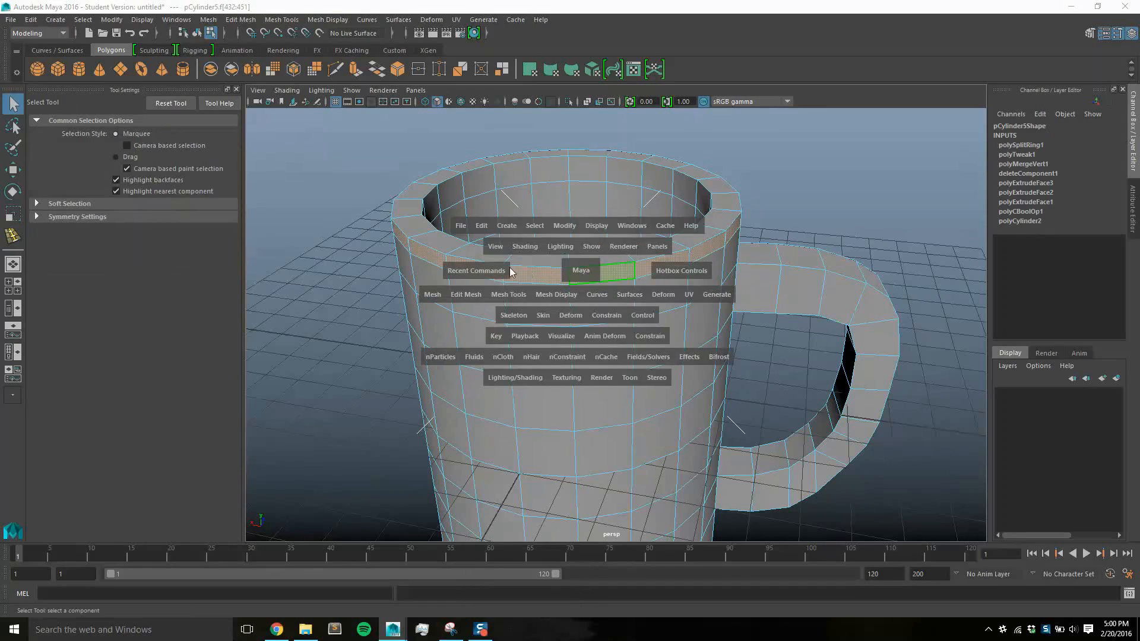
pyautogui.click(247, 21)
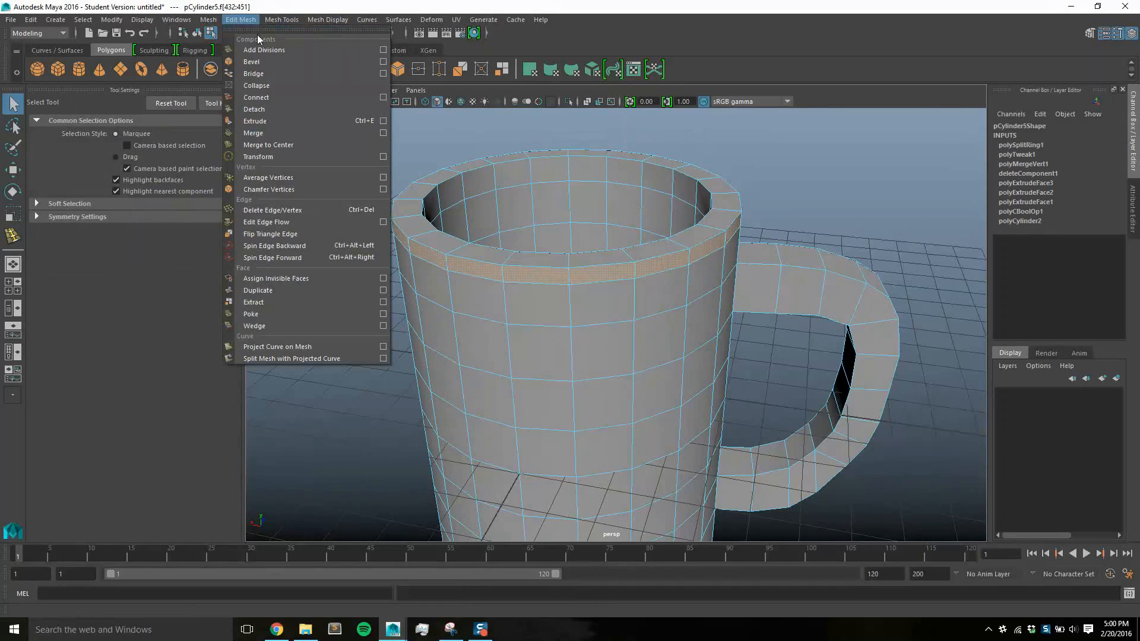
pyautogui.click(279, 120)
pyautogui.press('space')
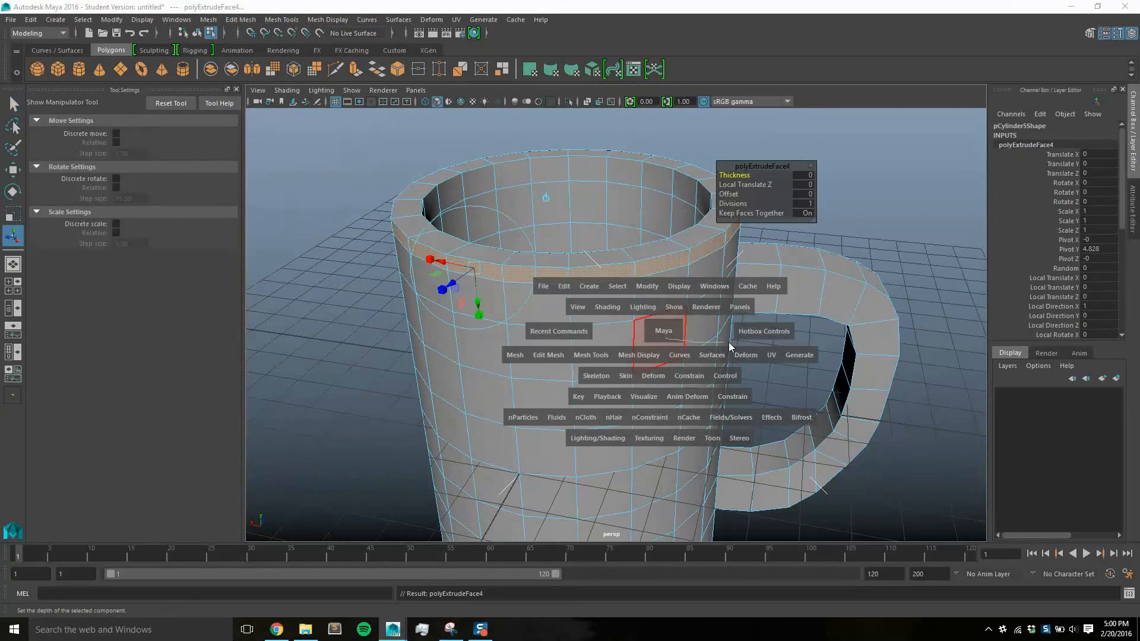
pyautogui.click(664, 337)
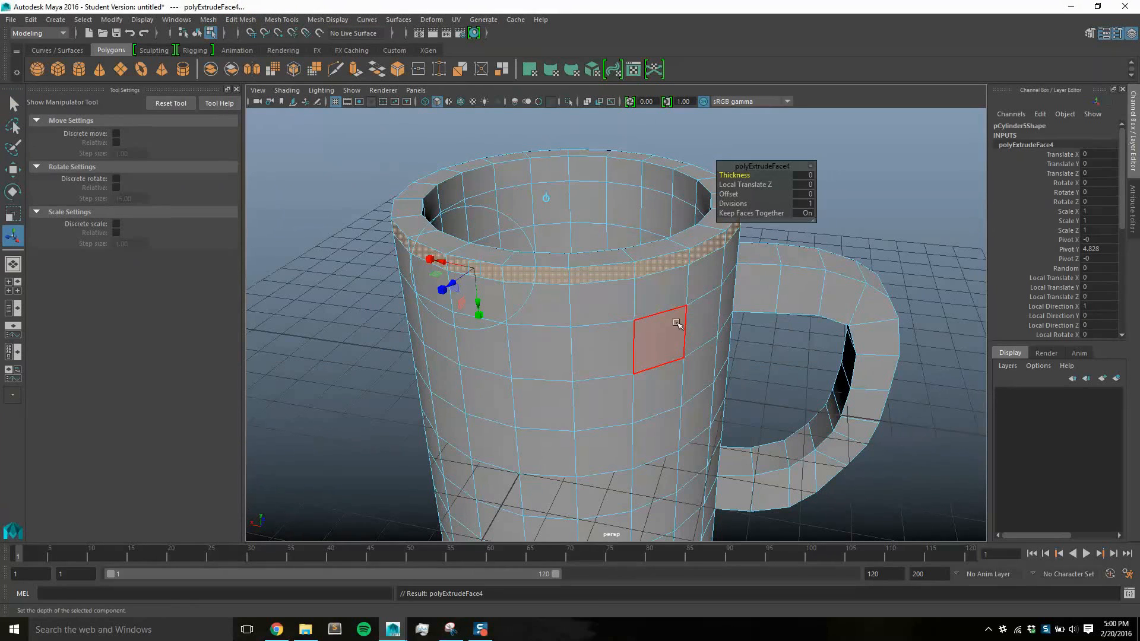
pyautogui.moveTo(654, 321)
pyautogui.keyDown('alt'); pyautogui.mouseDown()
pyautogui.moveTo(709, 324)
pyautogui.moveTo(666, 310)
pyautogui.moveTo(676, 314)
pyautogui.moveTo(667, 308)
pyautogui.moveTo(677, 310)
pyautogui.moveTo(682, 280)
pyautogui.moveTo(621, 292)
pyautogui.moveTo(641, 303)
pyautogui.moveTo(605, 230)
pyautogui.mouseUp(); pyautogui.keyUp('alt')
pyautogui.scroll(2, 635, 183)
pyautogui.keyDown('alt'); pyautogui.moveTo(644, 196); pyautogui.dragTo(635, 344, button='middle'); pyautogui.keyUp('alt')
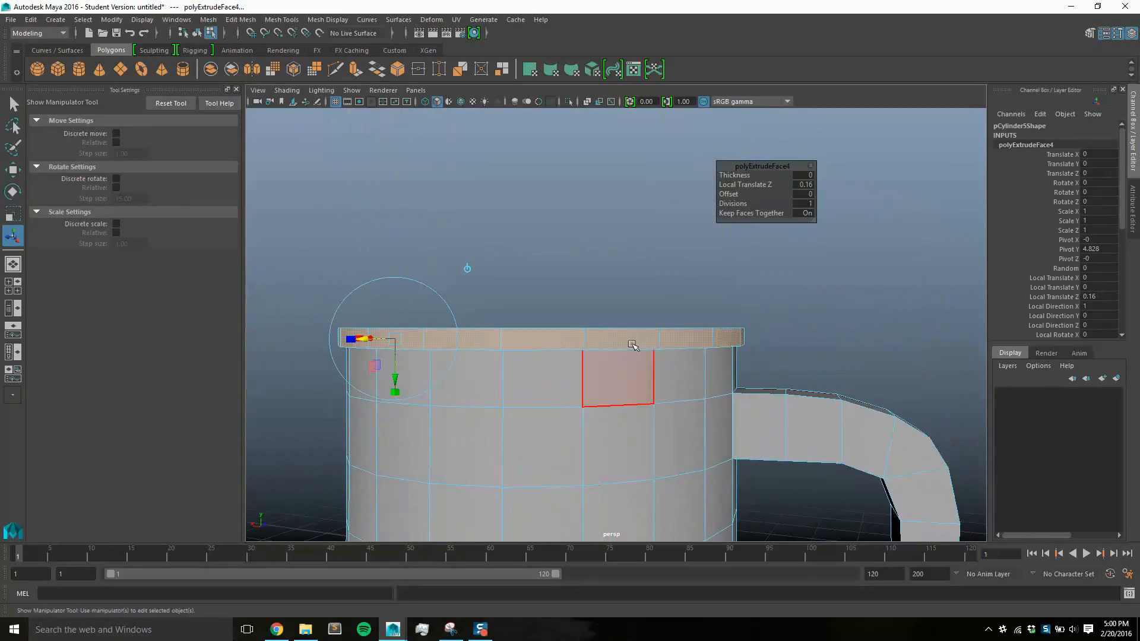
# Lower the inner edge loop beneath the extruded lip so that the lip's underside slopes into the cup wall
pyautogui.scroll(4, 636, 345)
pyautogui.keyDown('alt'); pyautogui.moveTo(639, 349); pyautogui.dragTo(641, 331); pyautogui.keyUp('alt')
pyautogui.moveTo(586, 254); pyautogui.dragTo(586, 221, button='right')
pyautogui.click(546, 188)
pyautogui.keyDown('alt'); pyautogui.moveTo(592, 272); pyautogui.dragTo(622, 261); pyautogui.keyUp('alt')
pyautogui.press('q')
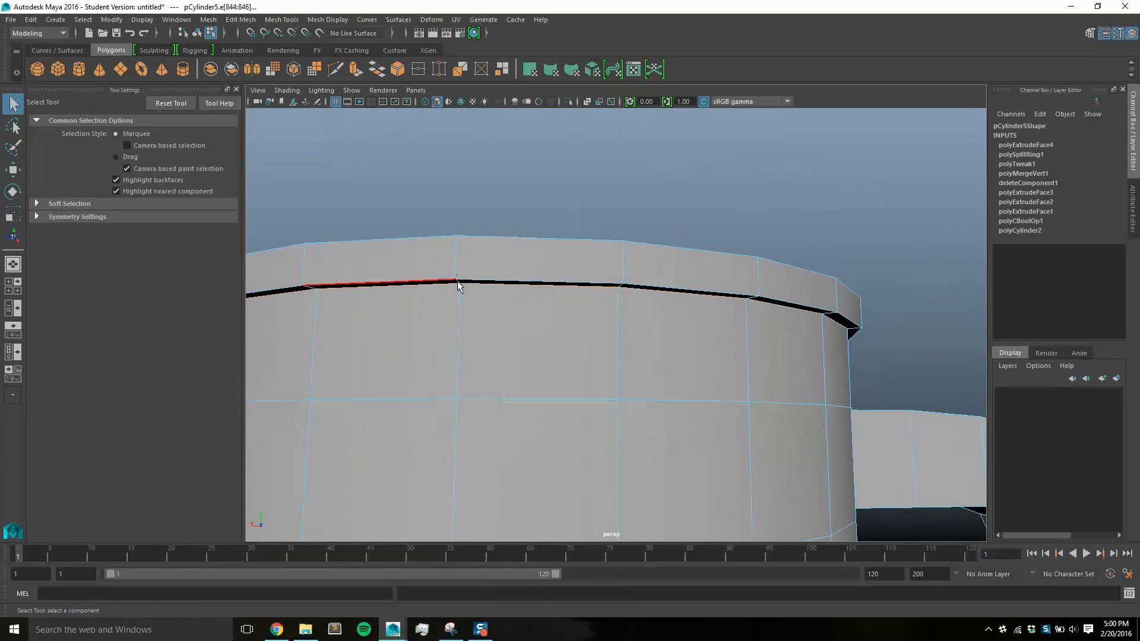
pyautogui.scroll(-3, 541, 332)
pyautogui.scroll(-2, 542, 333)
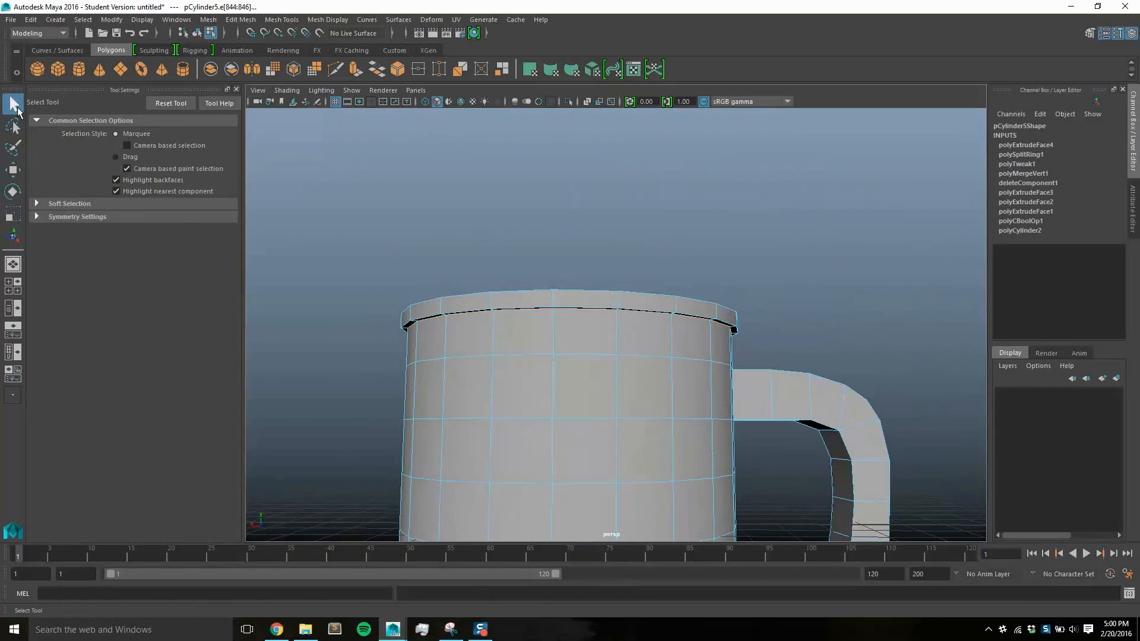
pyautogui.press('w')
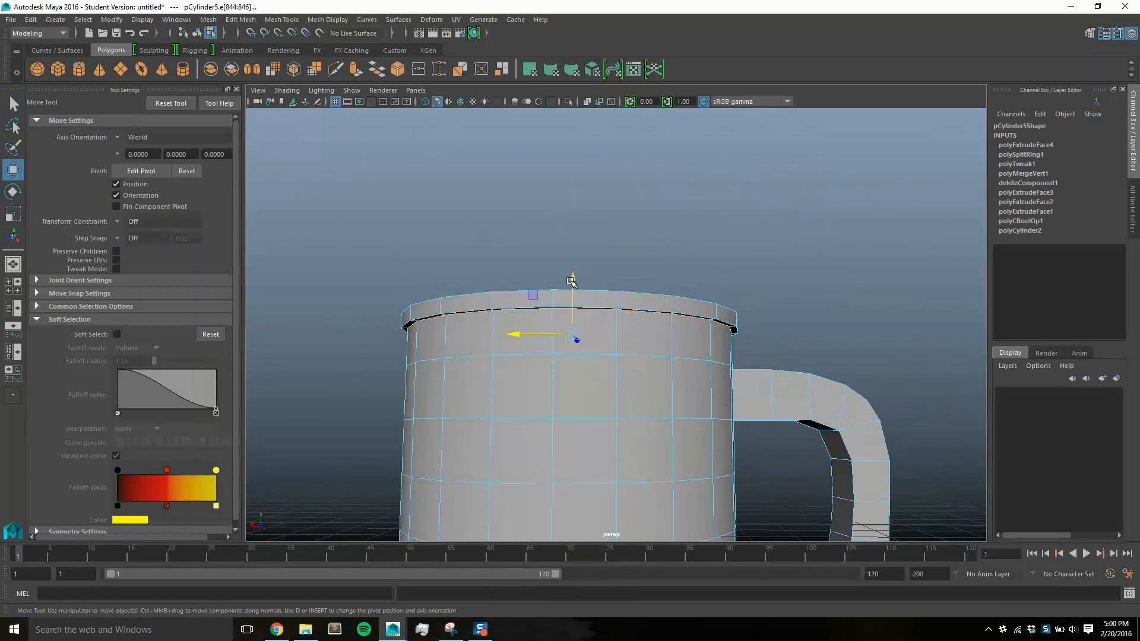
pyautogui.moveTo(579, 288); pyautogui.dragTo(575, 296)
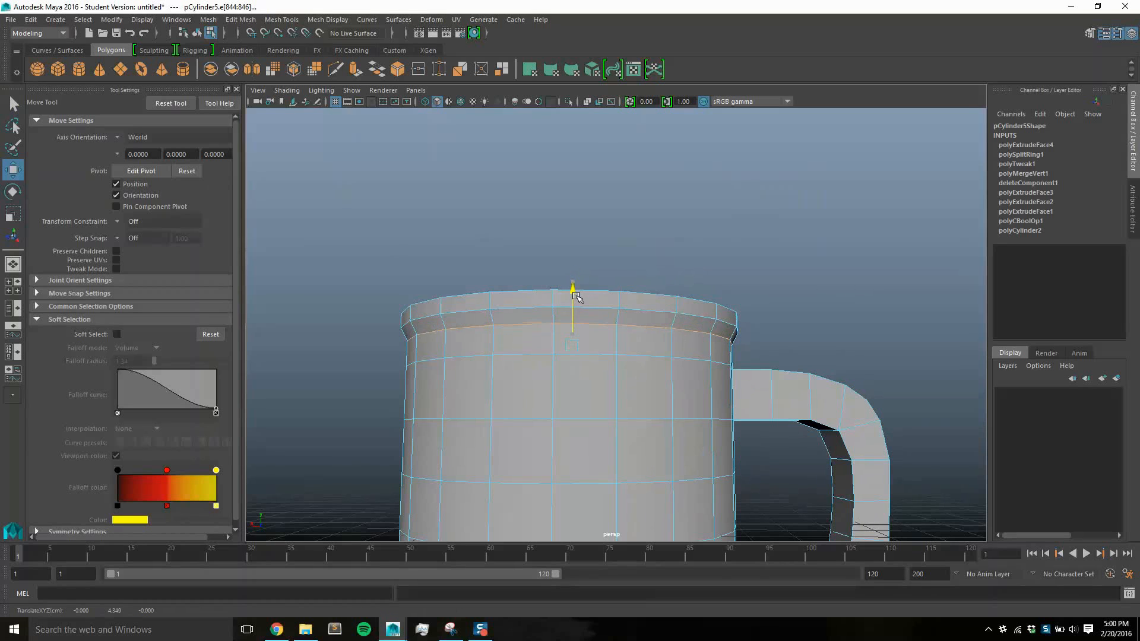
# Select the narrow outer ring of faces on top of the lip and raise it slightly
pyautogui.keyDown('alt'); pyautogui.moveTo(756, 428); pyautogui.dragTo(710, 455); pyautogui.keyUp('alt')
pyautogui.moveTo(450, 393); pyautogui.dragTo(450, 337, button='right')
pyautogui.doubleClick(426, 362)
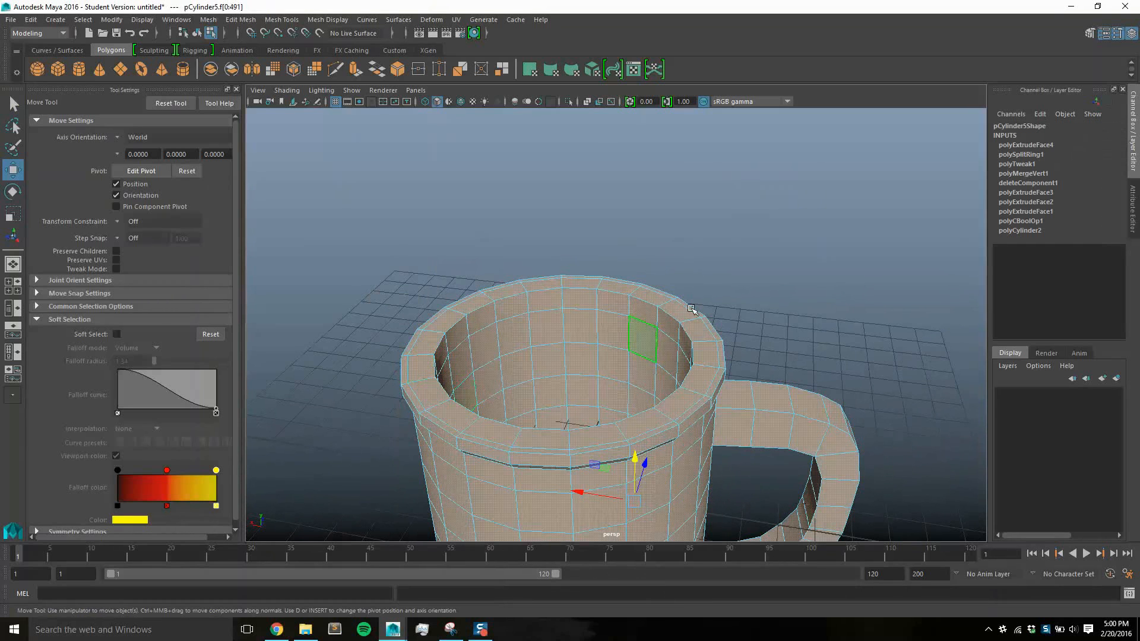
pyautogui.click(732, 266)
pyautogui.keyDown('alt'); pyautogui.moveTo(680, 406); pyautogui.dragTo(724, 345); pyautogui.keyUp('alt')
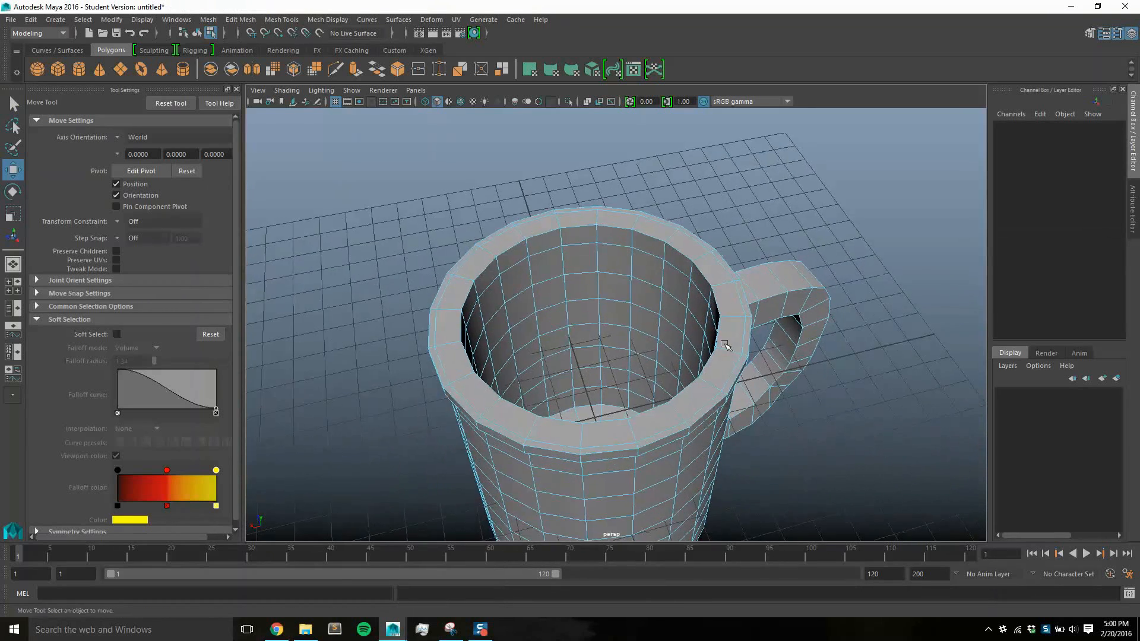
pyautogui.doubleClick(725, 390)
pyautogui.click(761, 249)
pyautogui.click(736, 375)
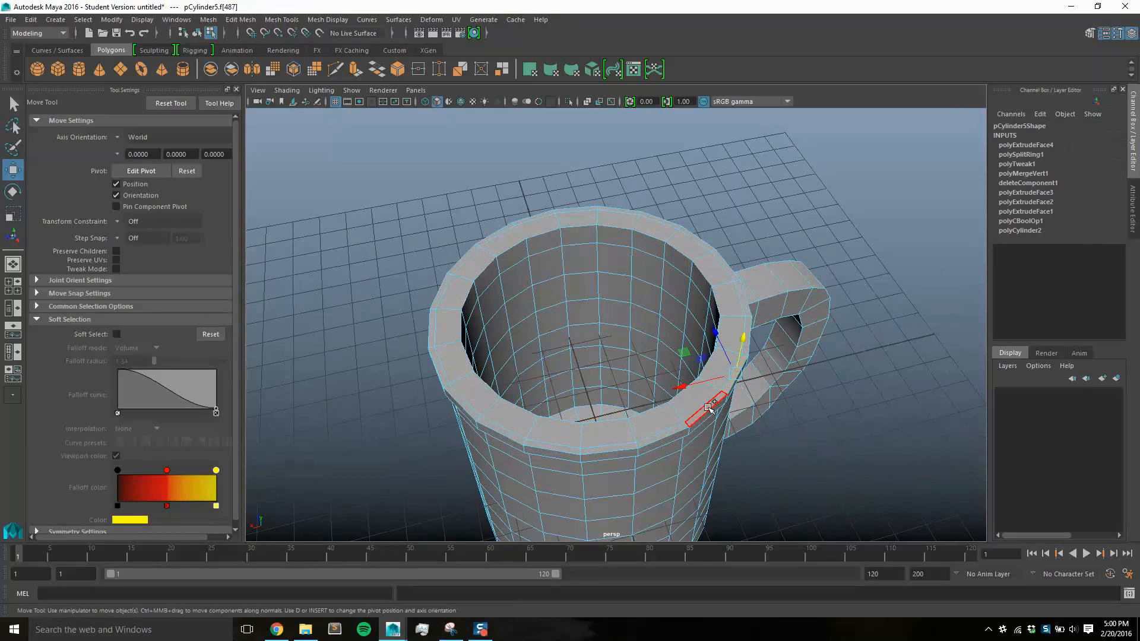
pyautogui.doubleClick(708, 408)
pyautogui.keyDown('alt'); pyautogui.moveTo(626, 273); pyautogui.dragTo(640, 244); pyautogui.keyUp('alt')
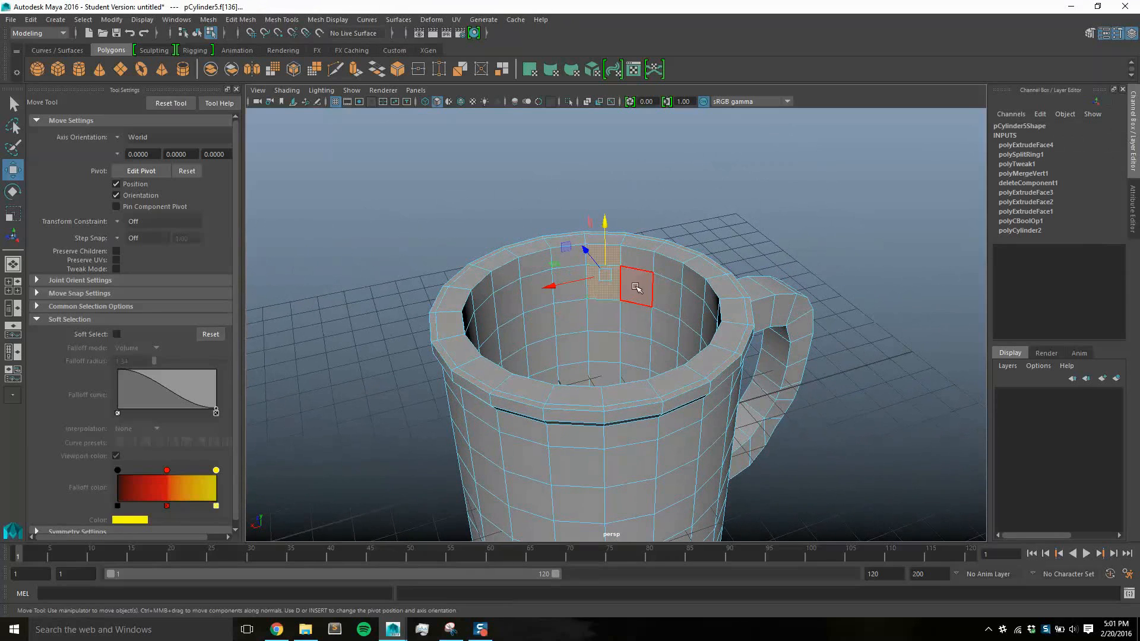
pyautogui.moveTo(591, 272); pyautogui.dragTo(592, 262)
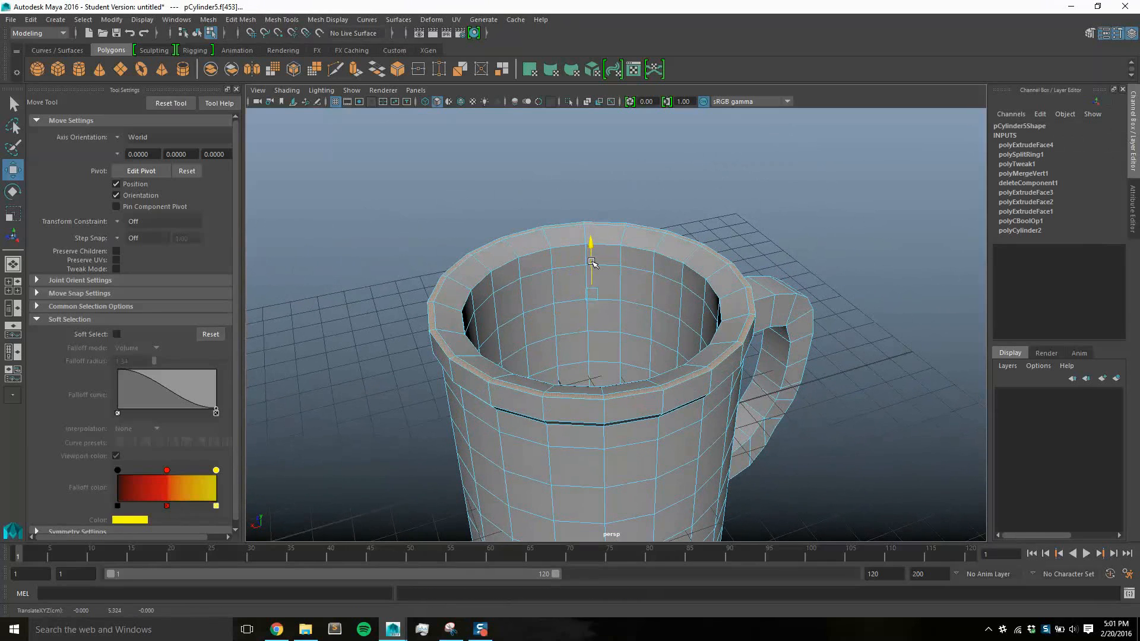
# Insert two edge loops running lengthwise along the handle, one near each side of its outer face
pyautogui.keyDown('alt'); pyautogui.moveTo(734, 313); pyautogui.dragTo(586, 338); pyautogui.keyUp('alt')
pyautogui.keyDown('alt'); pyautogui.moveTo(586, 337); pyautogui.dragTo(564, 350); pyautogui.keyUp('alt')
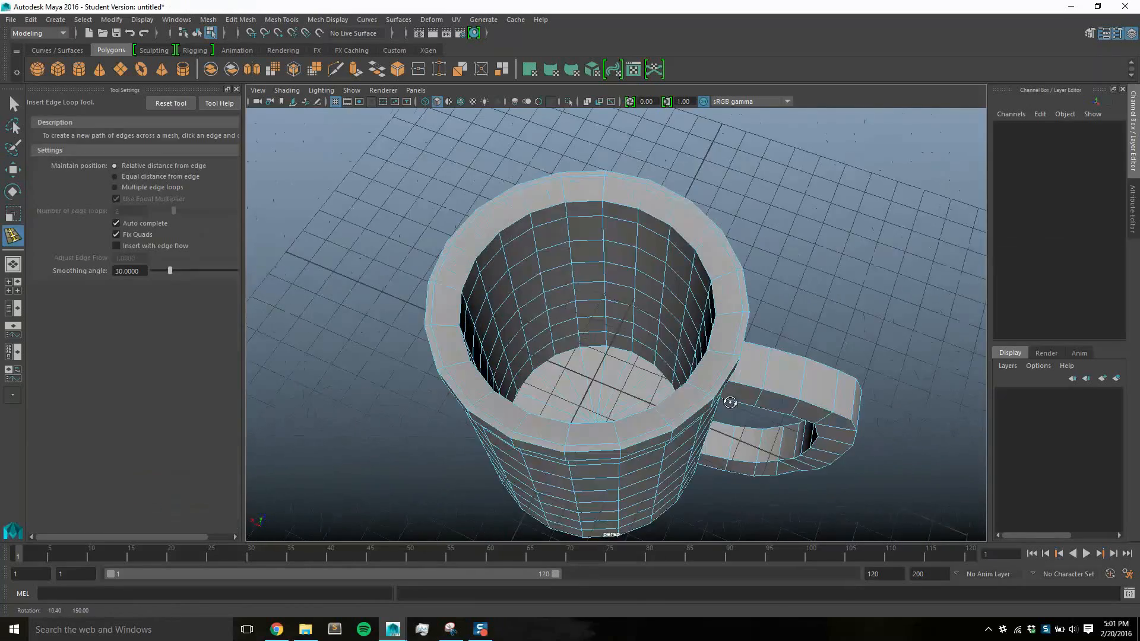
pyautogui.keyDown('alt'); pyautogui.moveTo(731, 400); pyautogui.dragTo(757, 261); pyautogui.keyUp('alt')
pyautogui.keyDown('alt'); pyautogui.moveTo(758, 262); pyautogui.dragTo(784, 241, button='middle'); pyautogui.keyUp('alt')
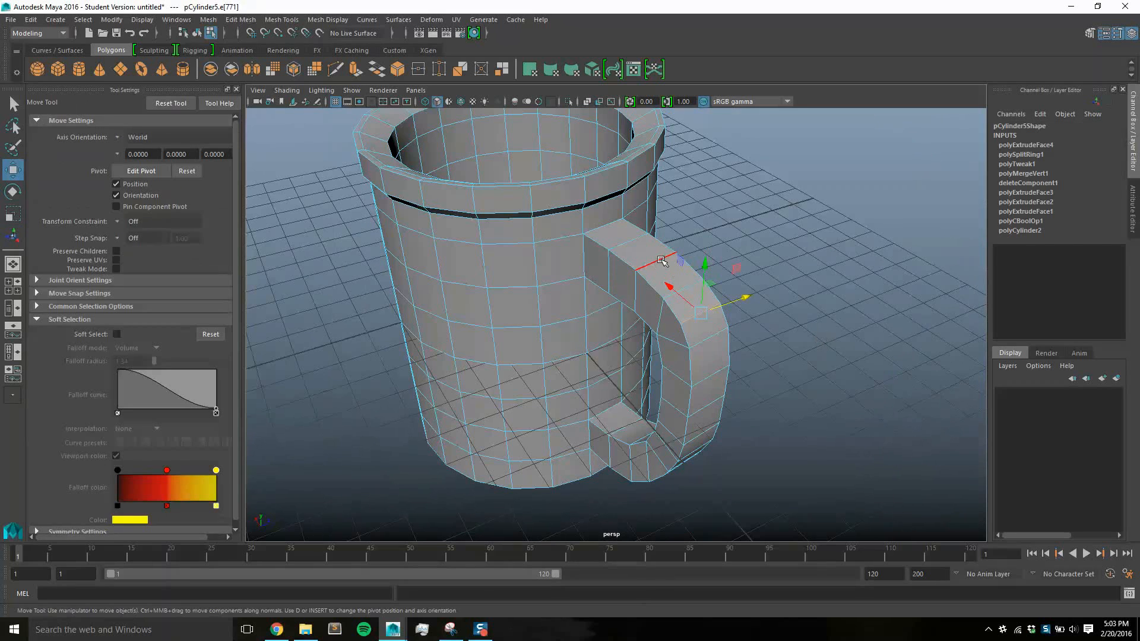
pyautogui.click(662, 261)
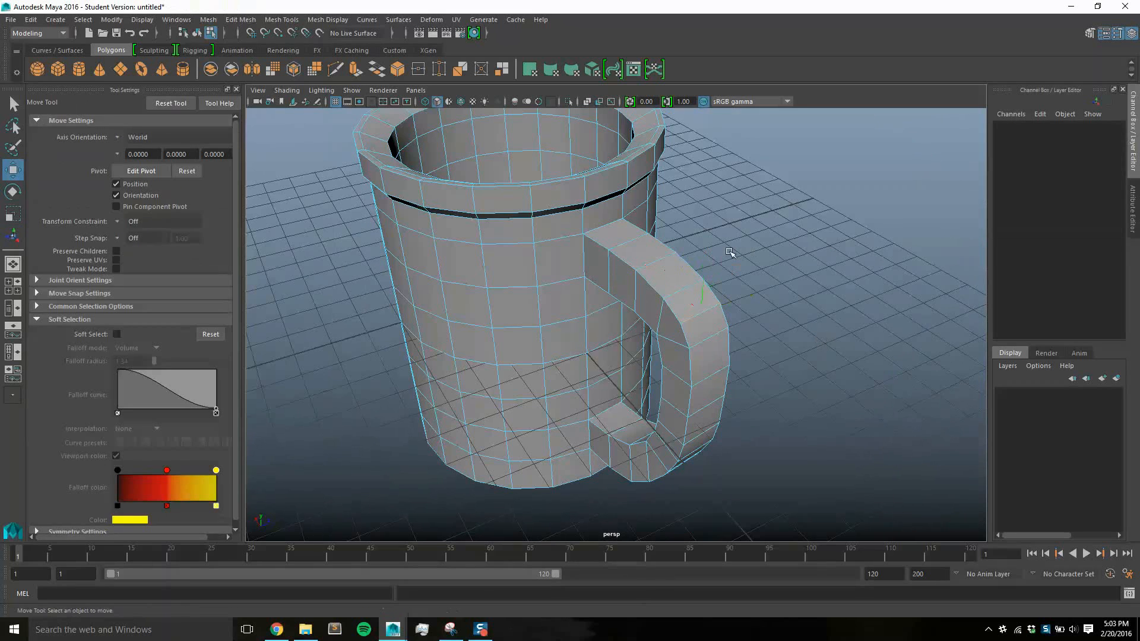
pyautogui.click(274, 20)
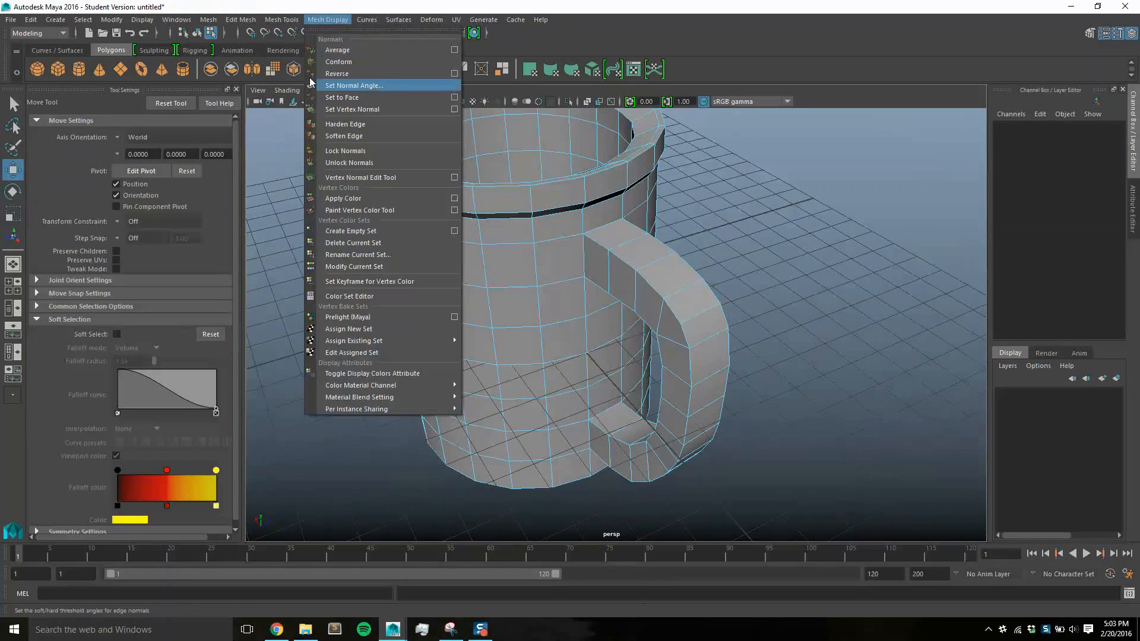
pyautogui.click(308, 109)
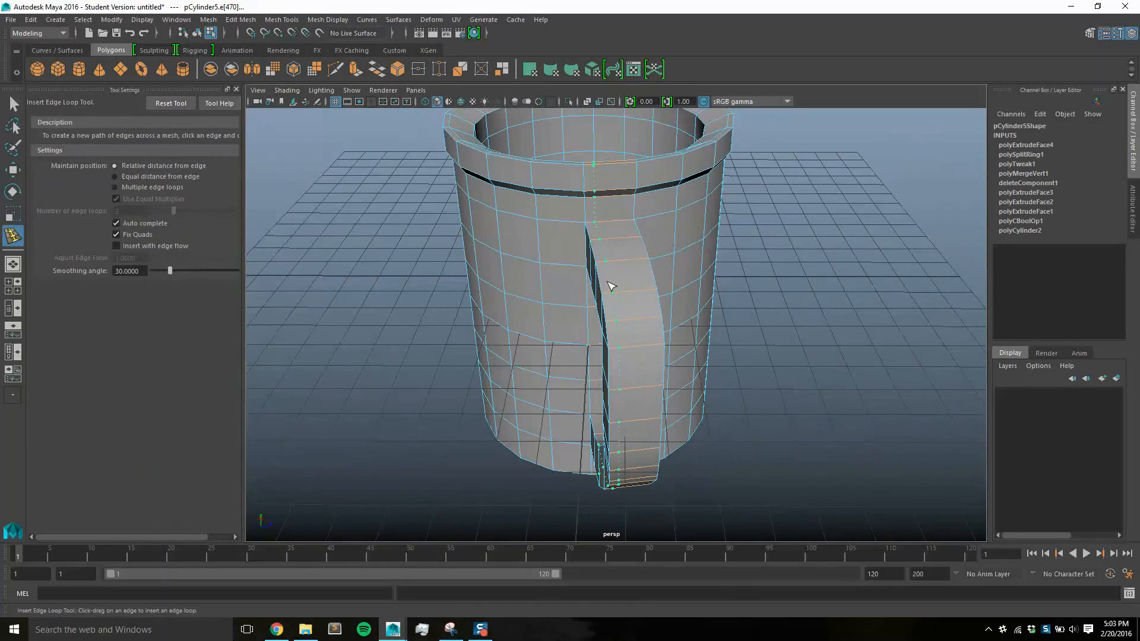
pyautogui.click(611, 287)
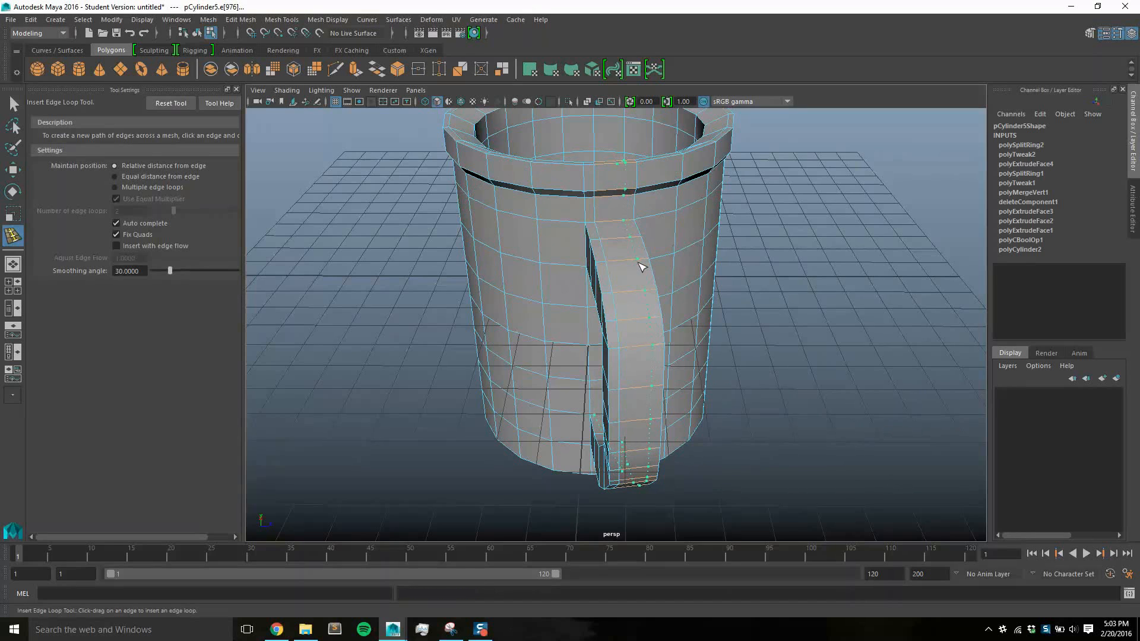
pyautogui.click(644, 268)
# Select the new lengthwise edge loops on the handle and remove the edges around the cup's rim from the selection
pyautogui.keyDown('alt'); pyautogui.moveTo(741, 377); pyautogui.dragTo(730, 318); pyautogui.keyUp('alt')
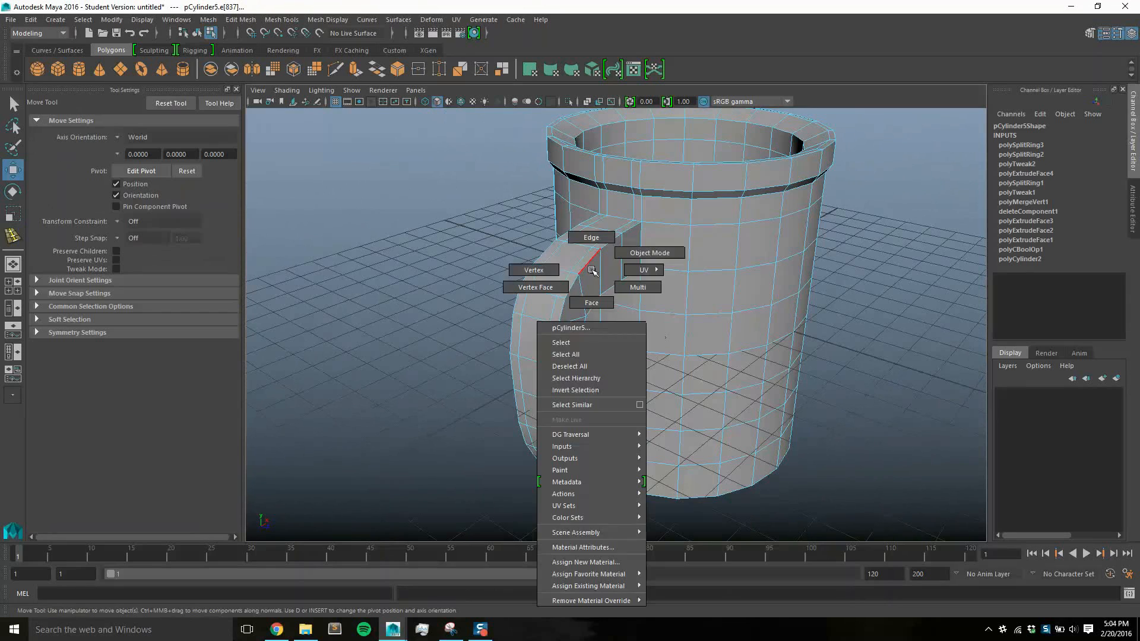
pyautogui.moveTo(590, 267); pyautogui.dragTo(585, 236, button='right')
pyautogui.click(591, 263)
pyautogui.click(866, 396)
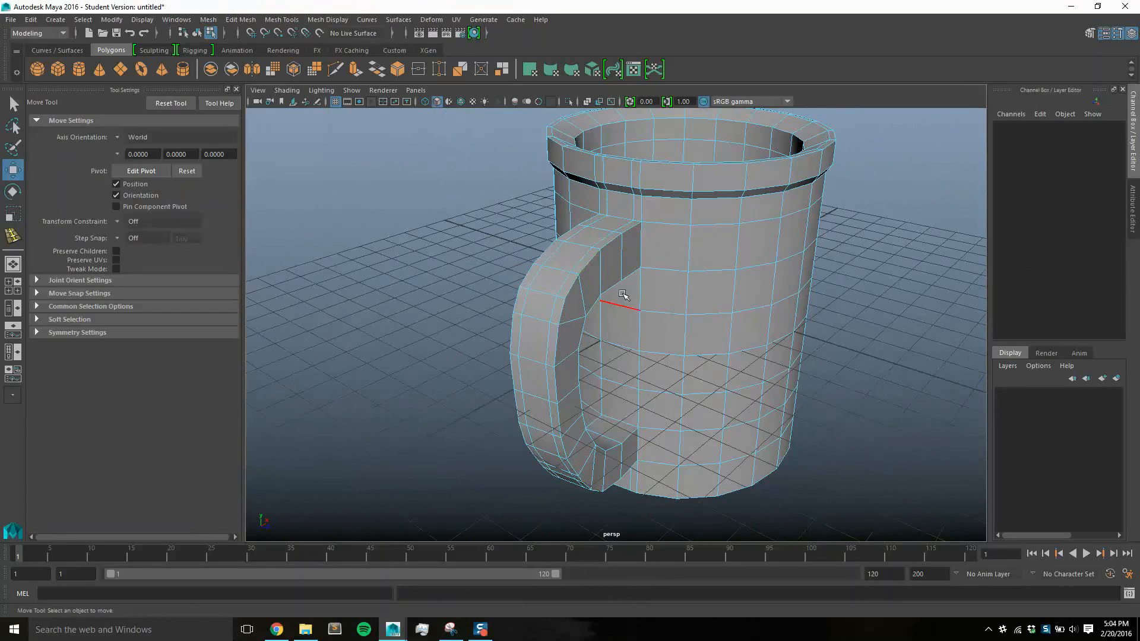
pyautogui.click(622, 227)
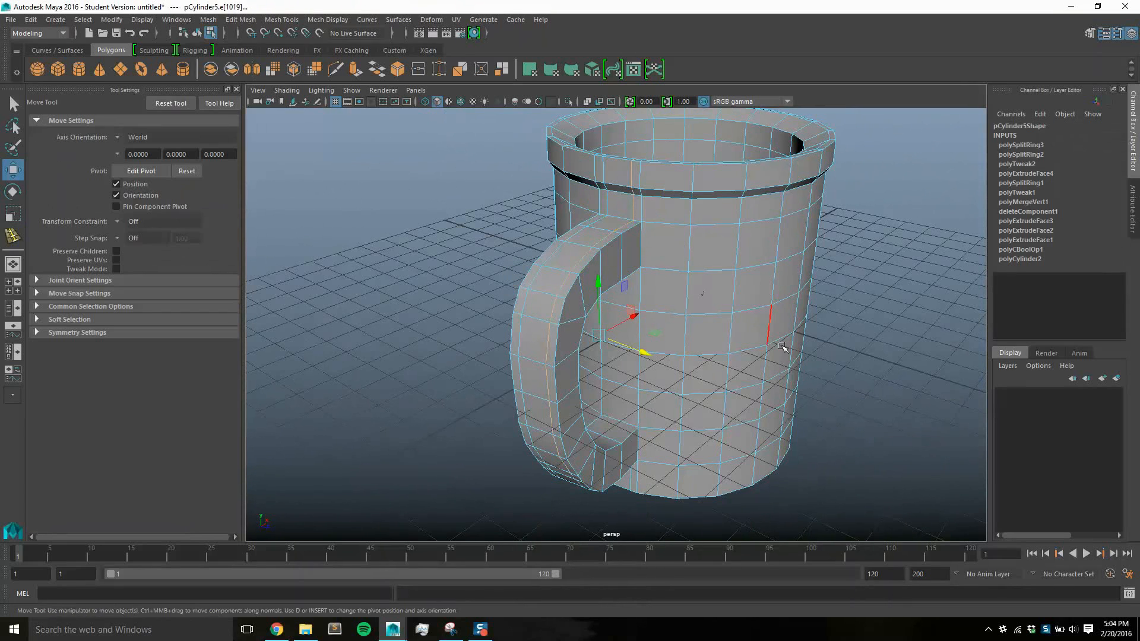
pyautogui.keyDown('alt'); pyautogui.moveTo(820, 389); pyautogui.dragTo(660, 212); pyautogui.keyUp('alt')
pyautogui.hotkey('ctrl', 'z')
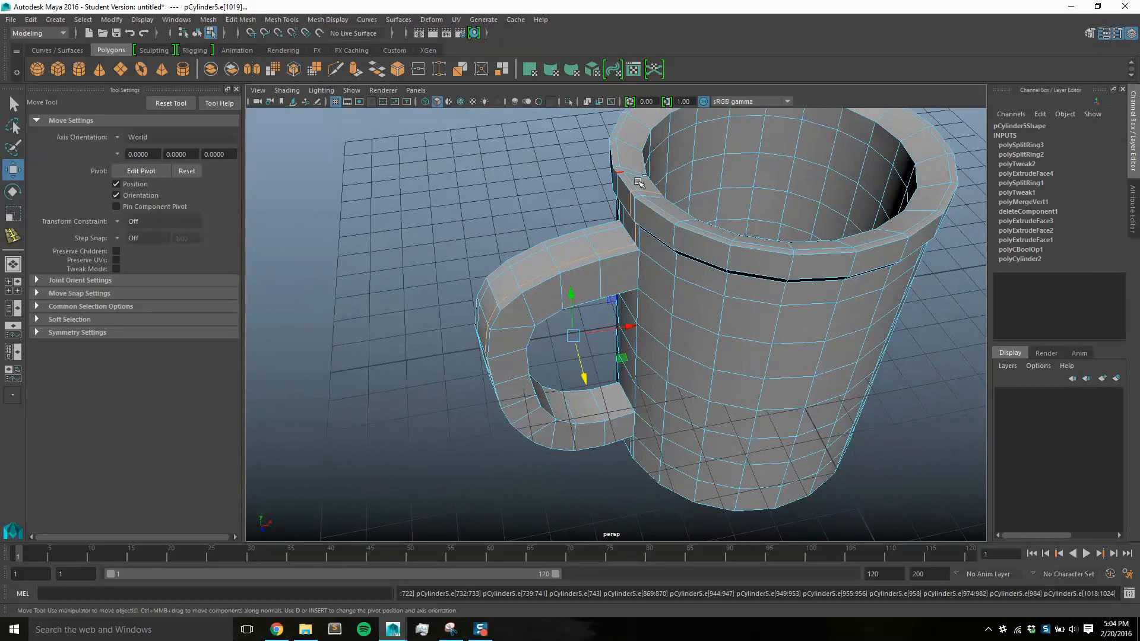
pyautogui.click(664, 227)
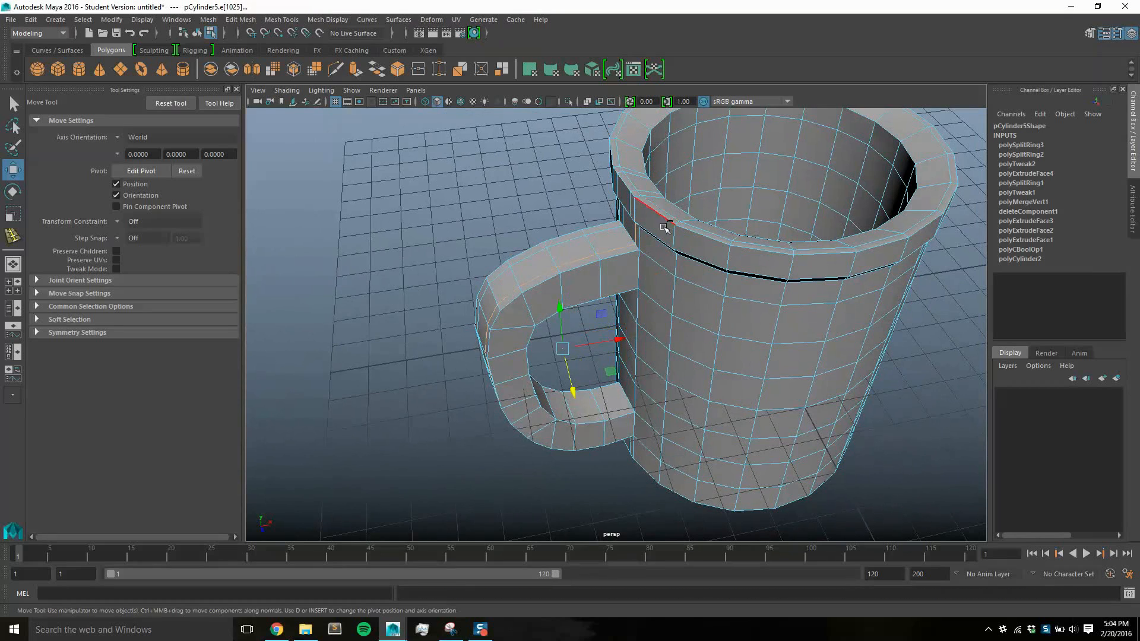
pyautogui.keyDown('alt'); pyautogui.moveTo(843, 346); pyautogui.dragTo(770, 241); pyautogui.keyUp('alt')
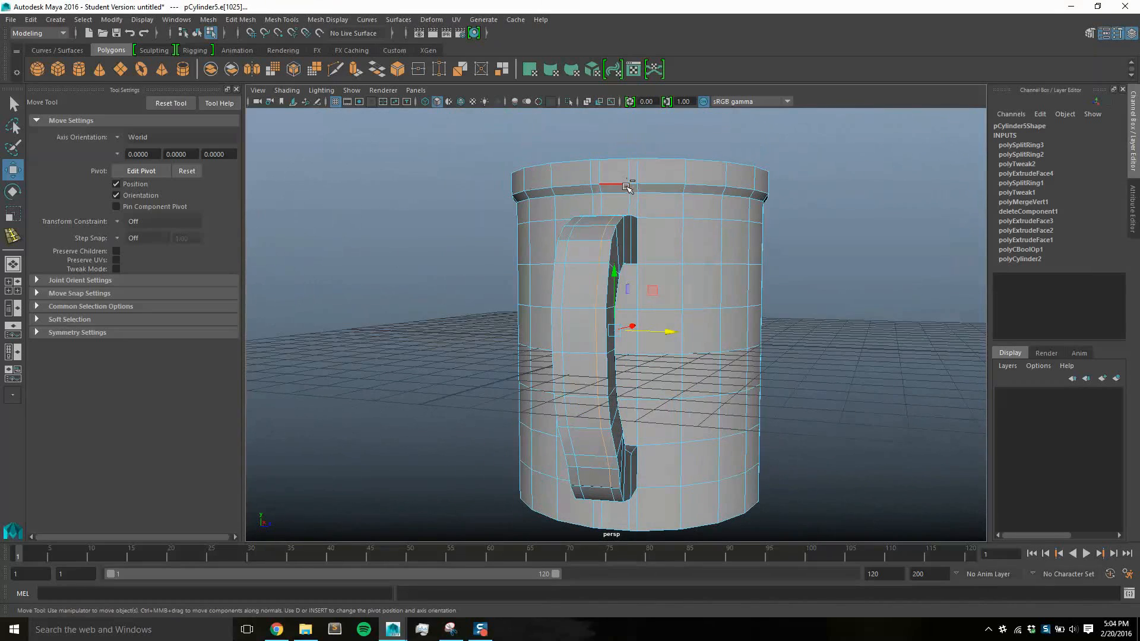
pyautogui.keyDown('ctrl'); pyautogui.click(630, 189); pyautogui.keyUp('ctrl')
pyautogui.keyDown('alt'); pyautogui.moveTo(769, 310); pyautogui.dragTo(634, 346); pyautogui.keyUp('alt')
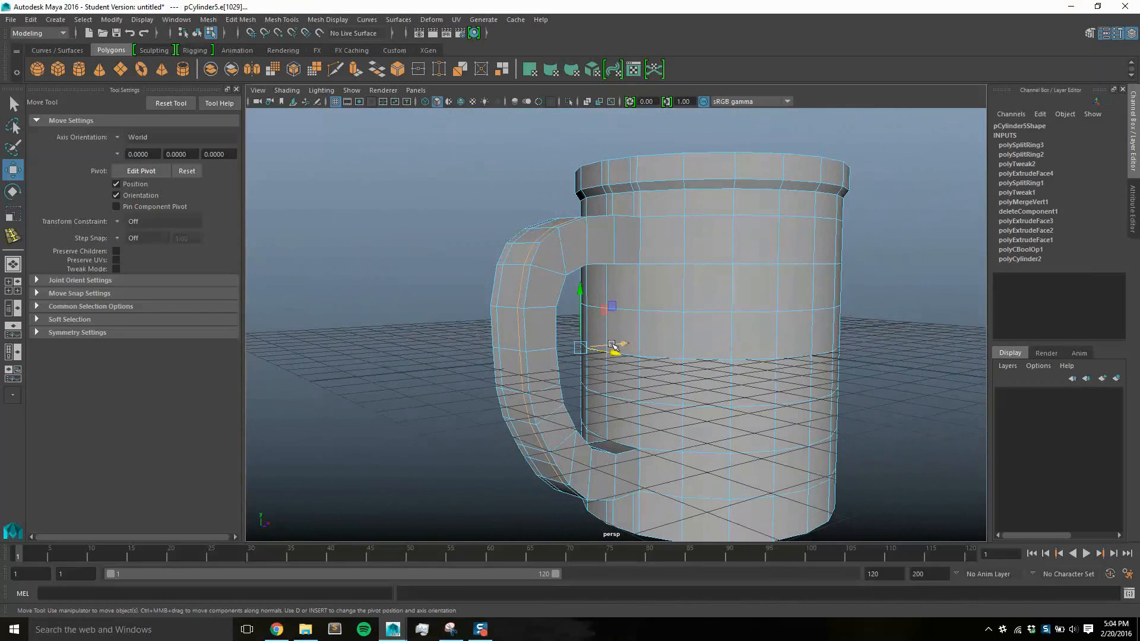
# Try to scale the selected lengthwise handle edges up uniformly to round the handle's outer face
pyautogui.press('r')
pyautogui.moveTo(582, 347); pyautogui.dragTo(592, 337)
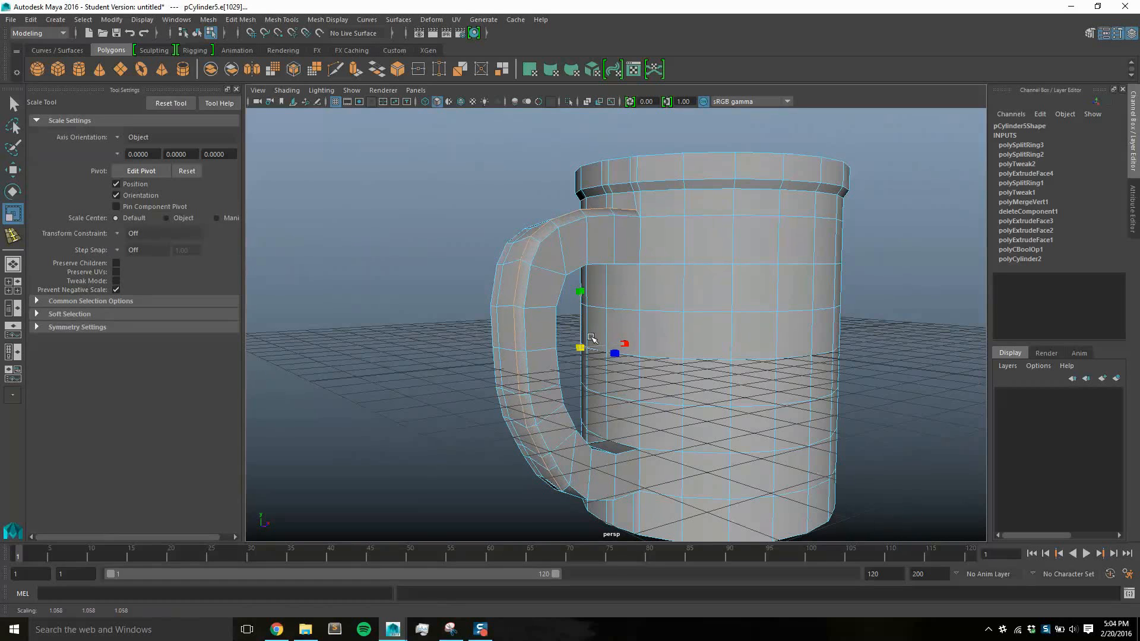
pyautogui.keyDown('alt'); pyautogui.moveTo(653, 359); pyautogui.dragTo(679, 294); pyautogui.keyUp('alt')
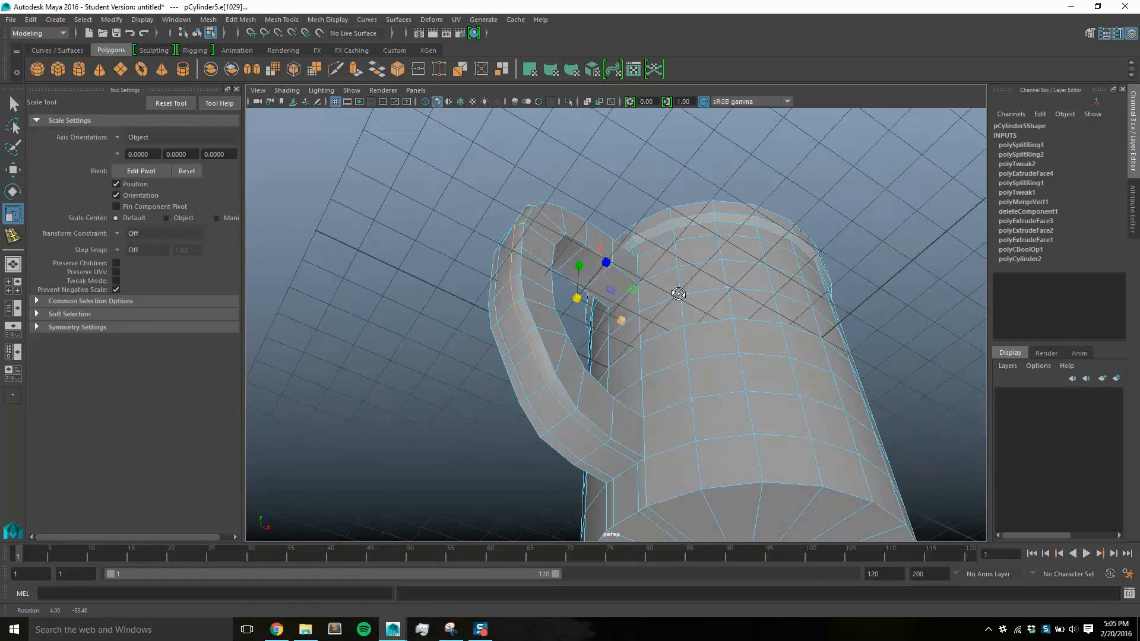
pyautogui.hotkey('ctrl', 'z')
pyautogui.keyDown('shift'); pyautogui.click(561, 402); pyautogui.keyUp('shift')
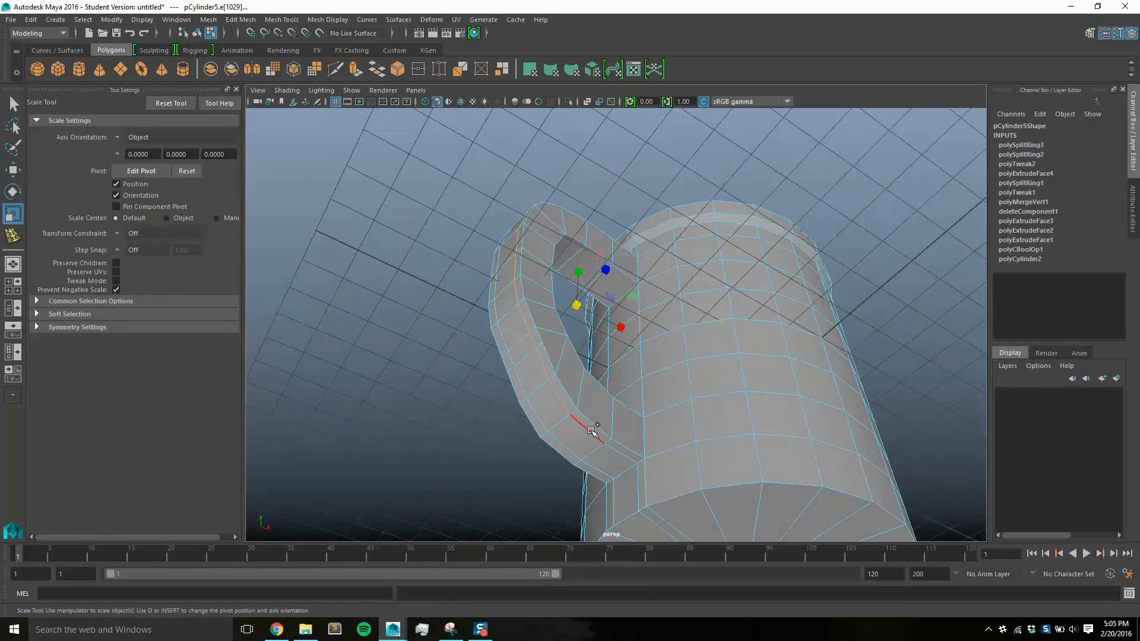
pyautogui.keyDown('shift'); pyautogui.click(593, 432); pyautogui.keyUp('shift')
pyautogui.moveTo(579, 307); pyautogui.dragTo(640, 387)
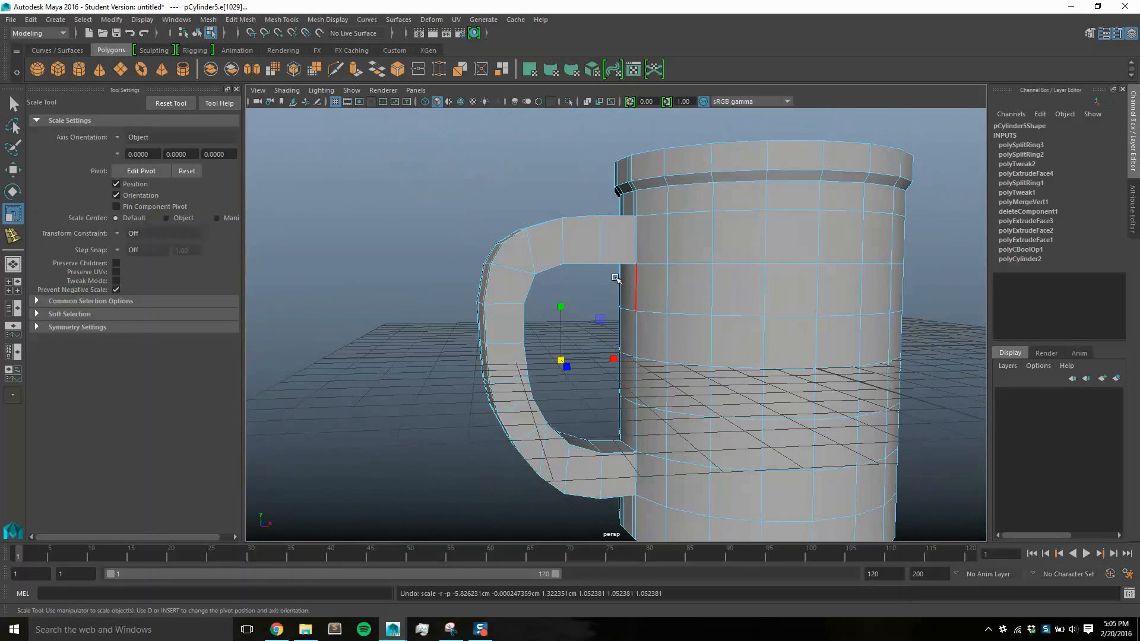
# Select the outer corner edges along one side of the handle, from the upper cup joint around the upper bend
pyautogui.keyDown('alt'); pyautogui.moveTo(668, 243); pyautogui.dragTo(626, 245); pyautogui.keyUp('alt')
pyautogui.click(625, 244)
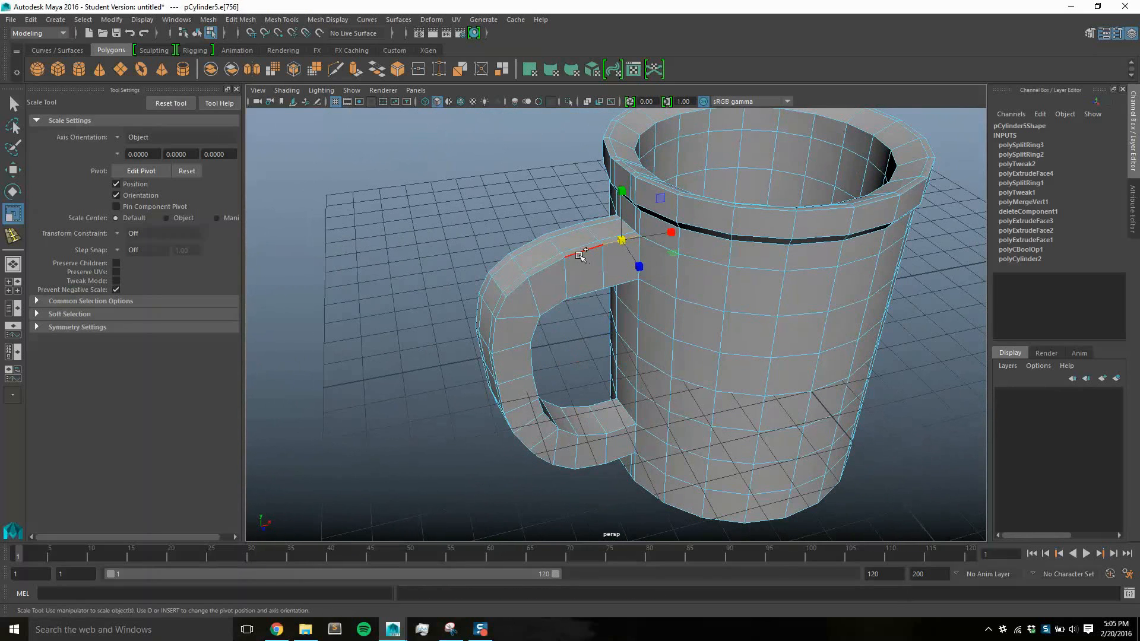
pyautogui.keyDown('shift'); pyautogui.click(582, 253); pyautogui.keyUp('shift')
pyautogui.keyDown('shift'); pyautogui.click(557, 267); pyautogui.keyUp('shift')
pyautogui.keyDown('shift'); pyautogui.click(520, 290); pyautogui.keyUp('shift')
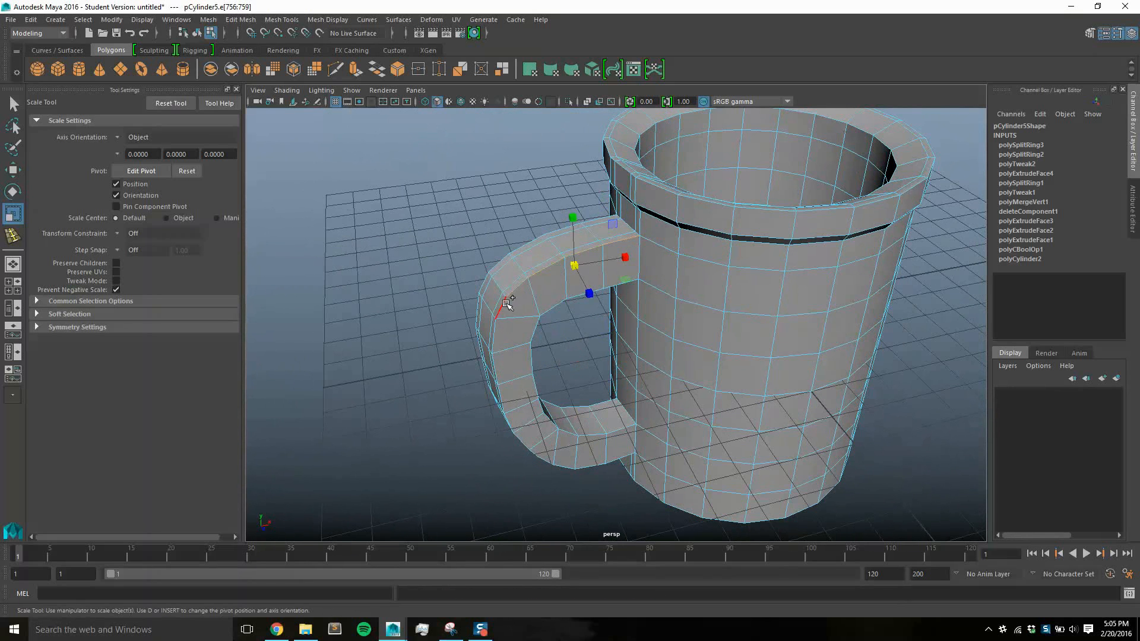
pyautogui.keyDown('shift'); pyautogui.click(504, 316); pyautogui.keyUp('shift')
pyautogui.keyDown('shift'); pyautogui.click(501, 344); pyautogui.keyUp('shift')
pyautogui.keyDown('shift'); pyautogui.click(499, 369); pyautogui.keyUp('shift')
# Add the remaining outer corner edges along that side of the handle to the selection, down to the lower cup joint
pyautogui.keyDown('alt'); pyautogui.moveTo(500, 369); pyautogui.dragTo(557, 332); pyautogui.keyUp('alt')
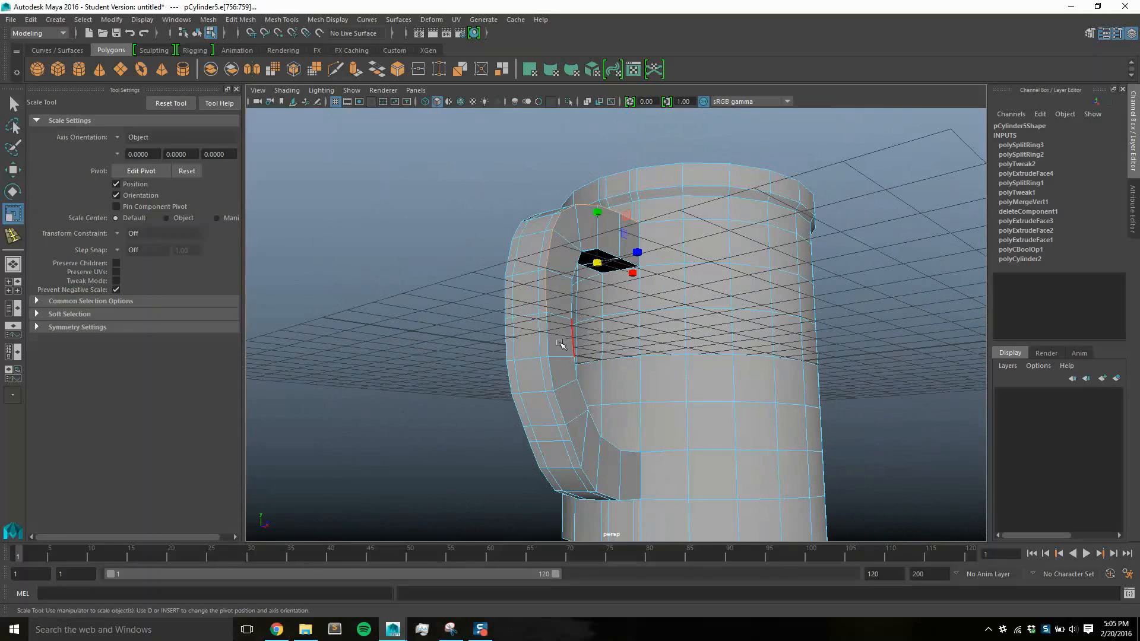
pyautogui.keyDown('shift'); pyautogui.click(575, 439); pyautogui.keyUp('shift')
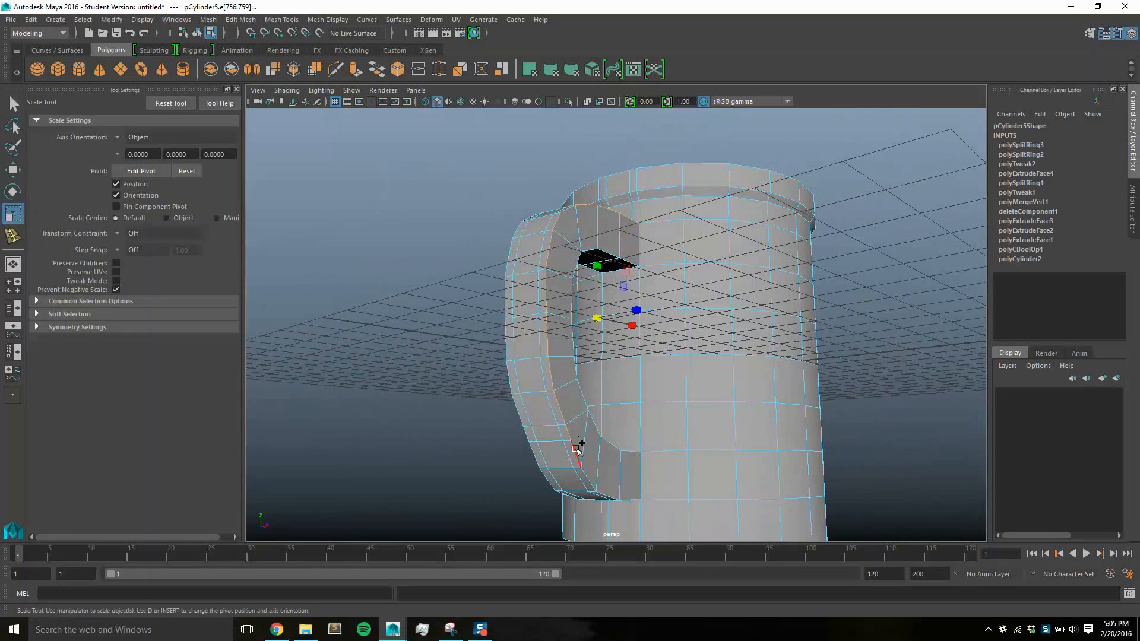
pyautogui.keyDown('shift'); pyautogui.click(592, 463); pyautogui.keyUp('shift')
pyautogui.keyDown('shift'); pyautogui.click(601, 483); pyautogui.keyUp('shift')
pyautogui.keyDown('shift'); pyautogui.click(603, 493); pyautogui.keyUp('shift')
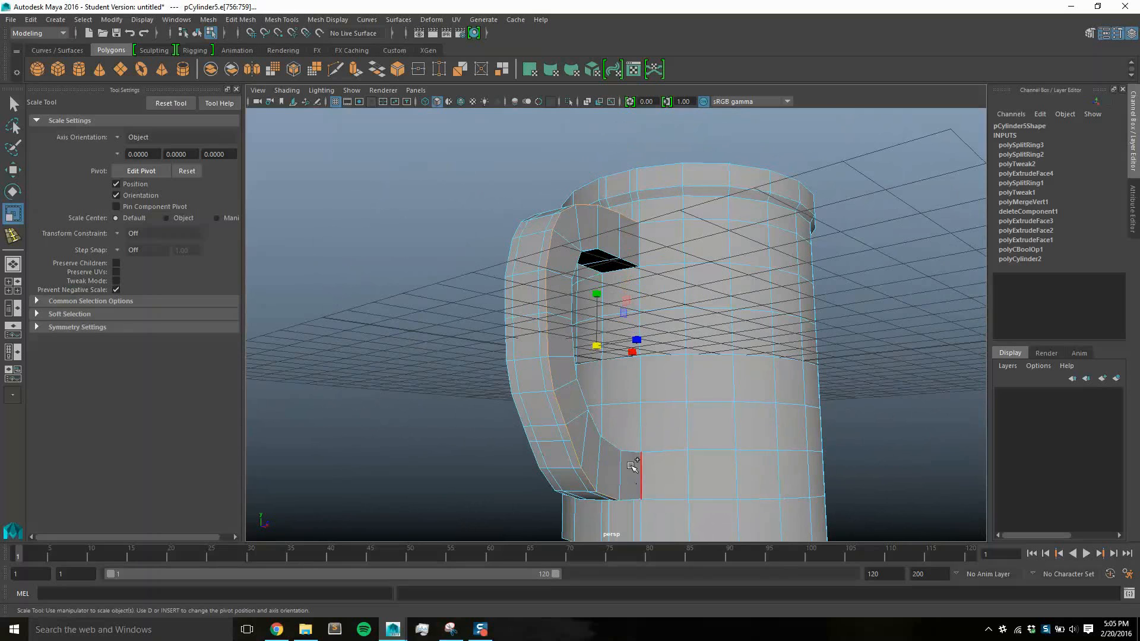
pyautogui.keyDown('alt'); pyautogui.moveTo(603, 493); pyautogui.dragTo(621, 455); pyautogui.keyUp('alt')
# Scale the selected outer corner edges down uniformly to soften that side of the handle
pyautogui.keyDown('alt'); pyautogui.moveTo(703, 422); pyautogui.dragTo(781, 412); pyautogui.keyUp('alt')
pyautogui.hotkey('ctrl', 'z')
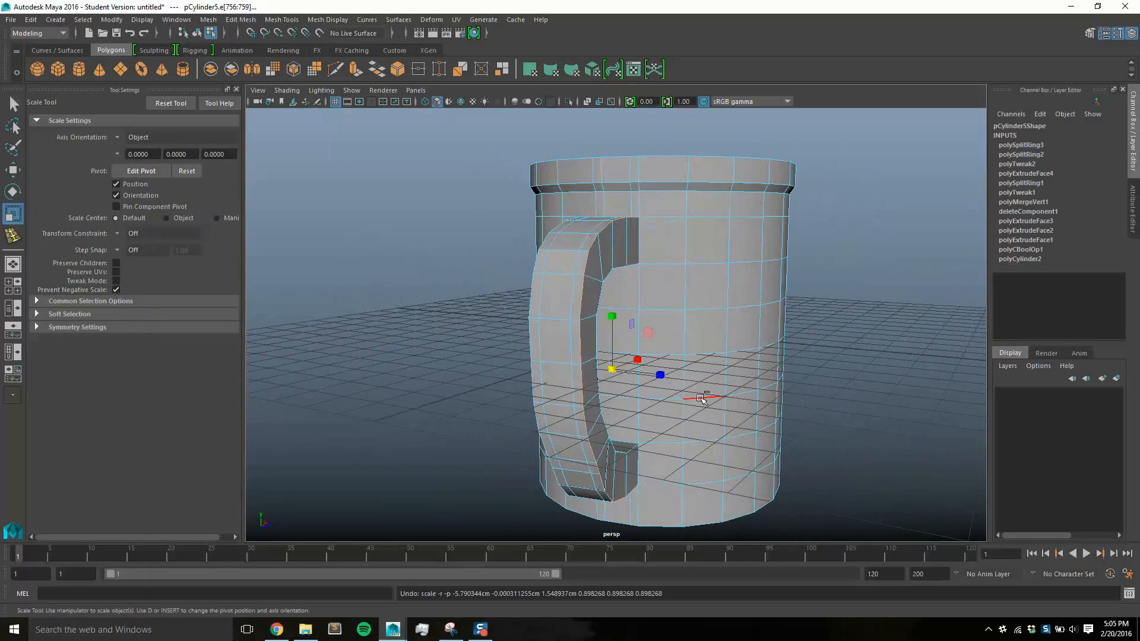
pyautogui.click(617, 370)
pyautogui.moveTo(612, 392); pyautogui.dragTo(609, 425)
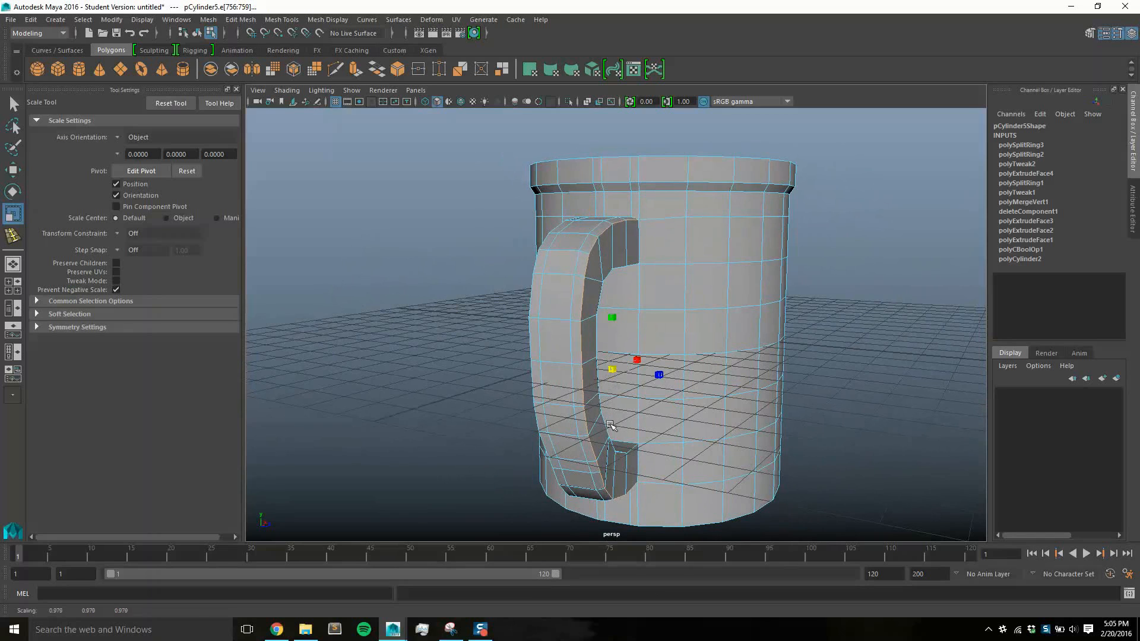
pyautogui.hotkey('ctrl', 'z')
pyautogui.moveTo(611, 369); pyautogui.dragTo(814, 356)
# Select the outer corner edges along the opposite side of the handle, from the upper cup joint to the lower one
pyautogui.click(615, 249)
pyautogui.keyDown('shift'); pyautogui.click(650, 252); pyautogui.keyUp('shift')
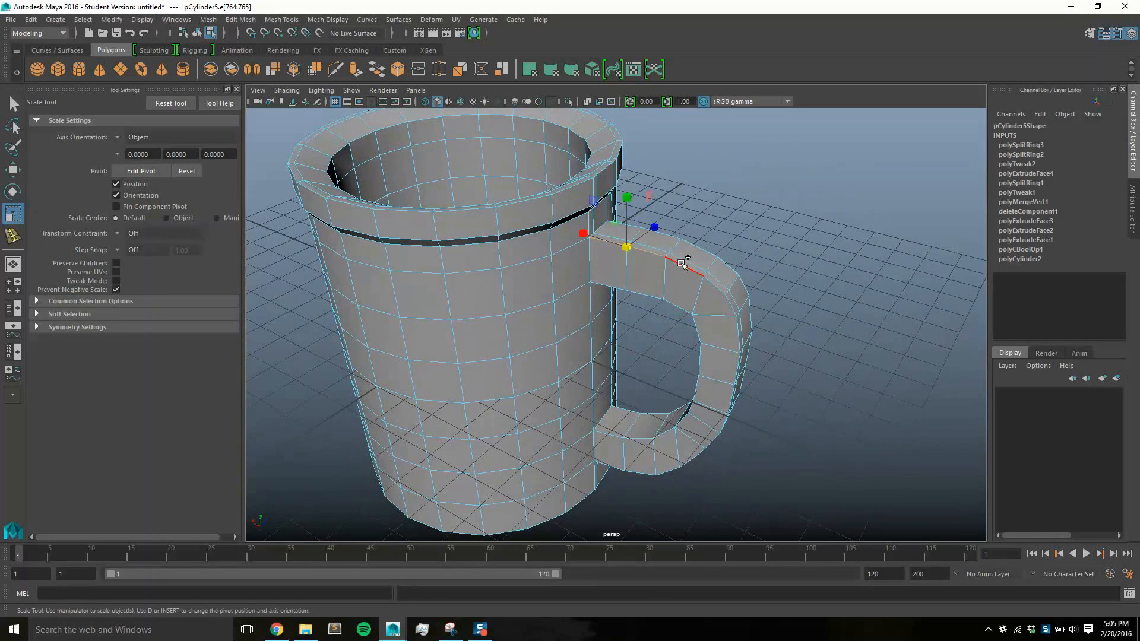
pyautogui.keyDown('shift'); pyautogui.click(684, 265); pyautogui.keyUp('shift')
pyautogui.keyDown('shift'); pyautogui.click(717, 288); pyautogui.keyUp('shift')
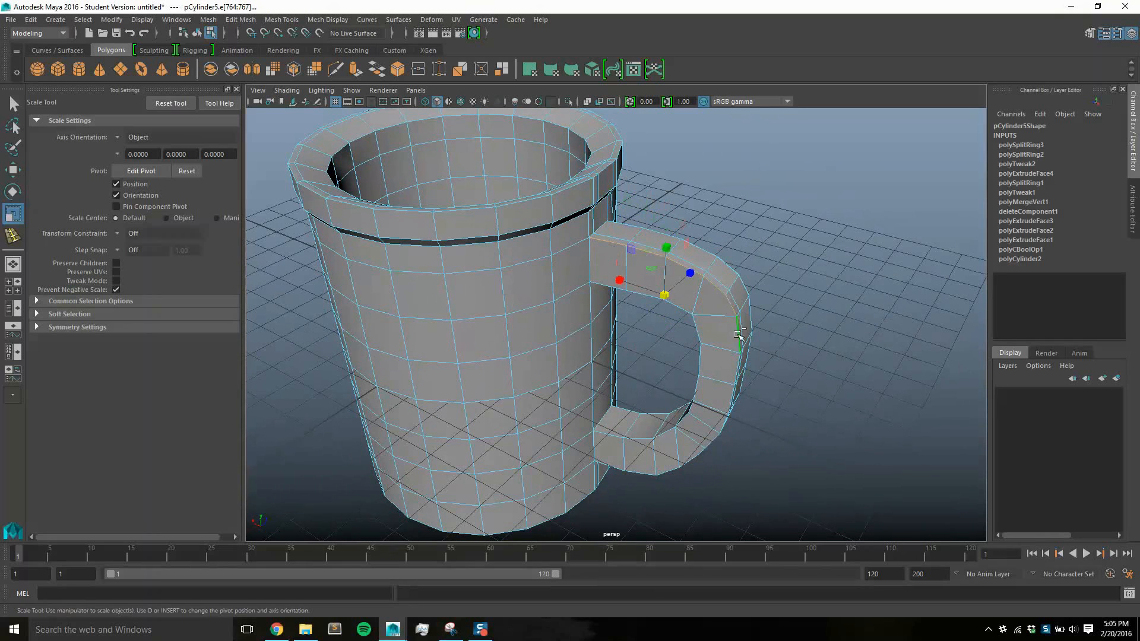
pyautogui.keyDown('alt'); pyautogui.moveTo(792, 359); pyautogui.dragTo(770, 322); pyautogui.keyUp('alt')
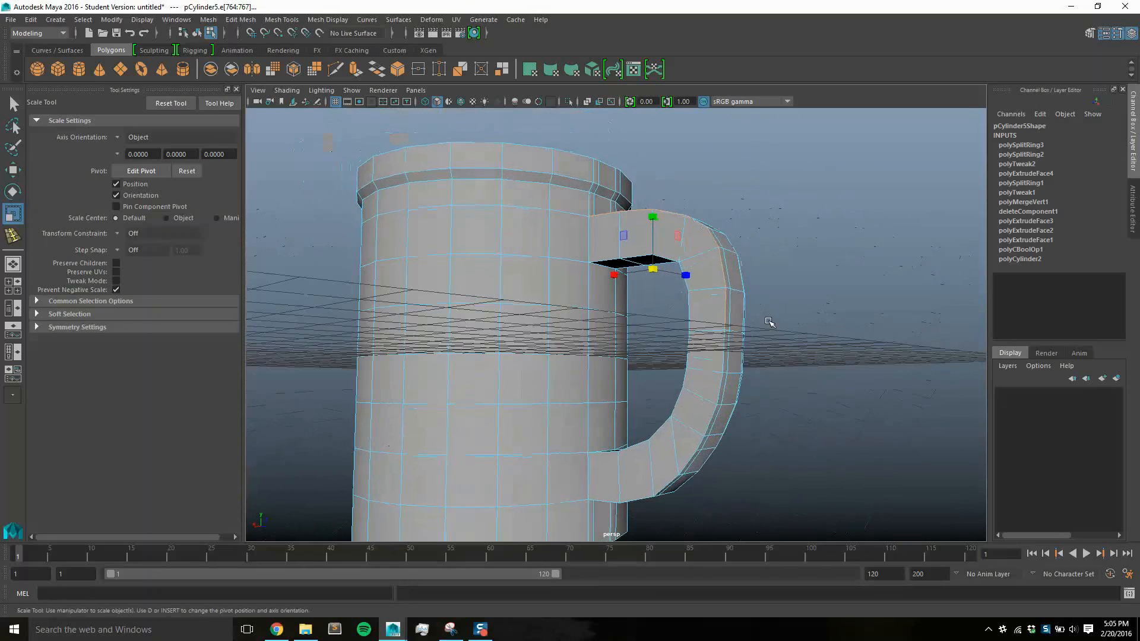
pyautogui.keyDown('shift'); pyautogui.click(725, 345); pyautogui.keyUp('shift')
pyautogui.keyDown('shift'); pyautogui.click(720, 387); pyautogui.keyUp('shift')
pyautogui.keyDown('shift'); pyautogui.click(712, 417); pyautogui.keyUp('shift')
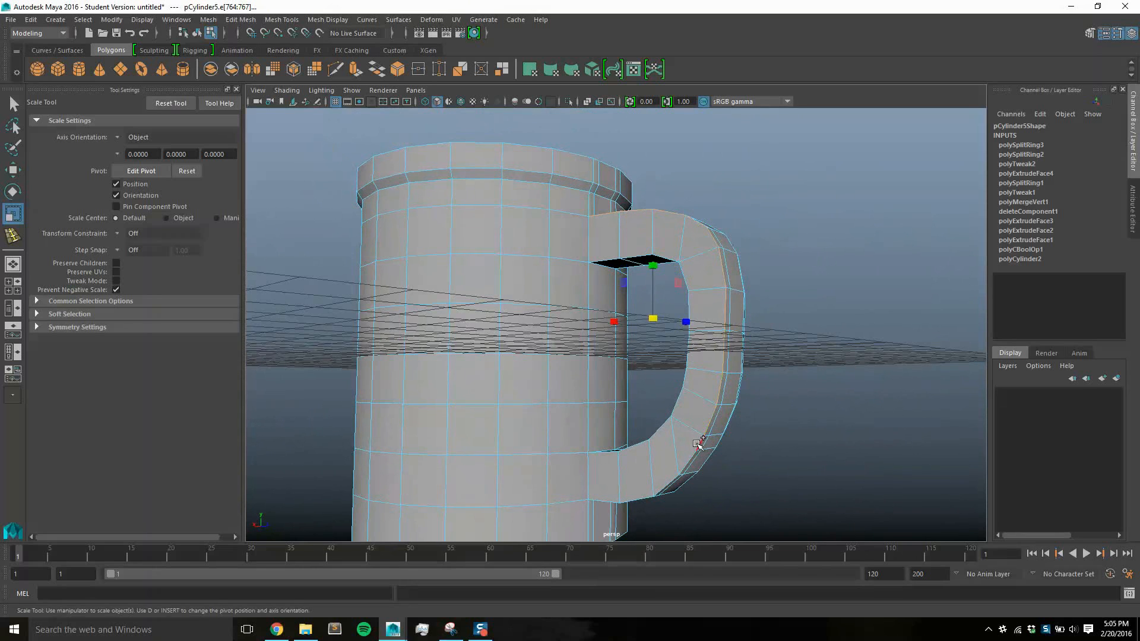
pyautogui.keyDown('shift'); pyautogui.click(698, 445); pyautogui.keyUp('shift')
pyautogui.keyDown('alt'); pyautogui.moveTo(699, 461); pyautogui.dragTo(740, 393); pyautogui.keyUp('alt')
pyautogui.keyDown('shift'); pyautogui.click(665, 422); pyautogui.keyUp('shift')
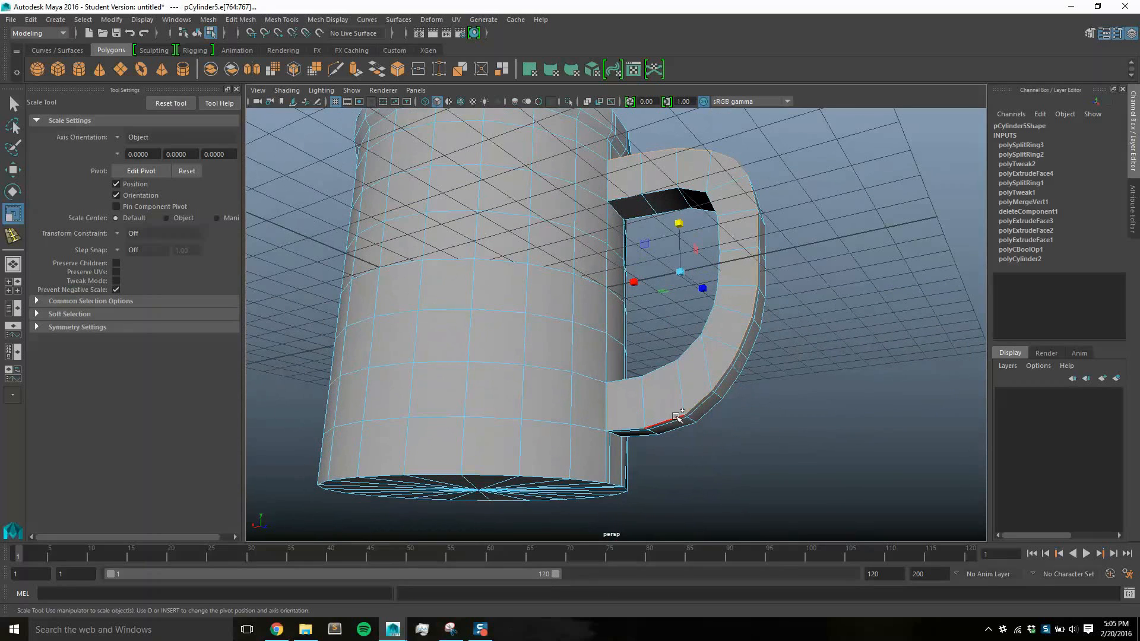
pyautogui.keyDown('shift'); pyautogui.click(633, 429); pyautogui.keyUp('shift')
pyautogui.keyDown('alt'); pyautogui.moveTo(781, 361); pyautogui.dragTo(763, 340); pyautogui.keyUp('alt')
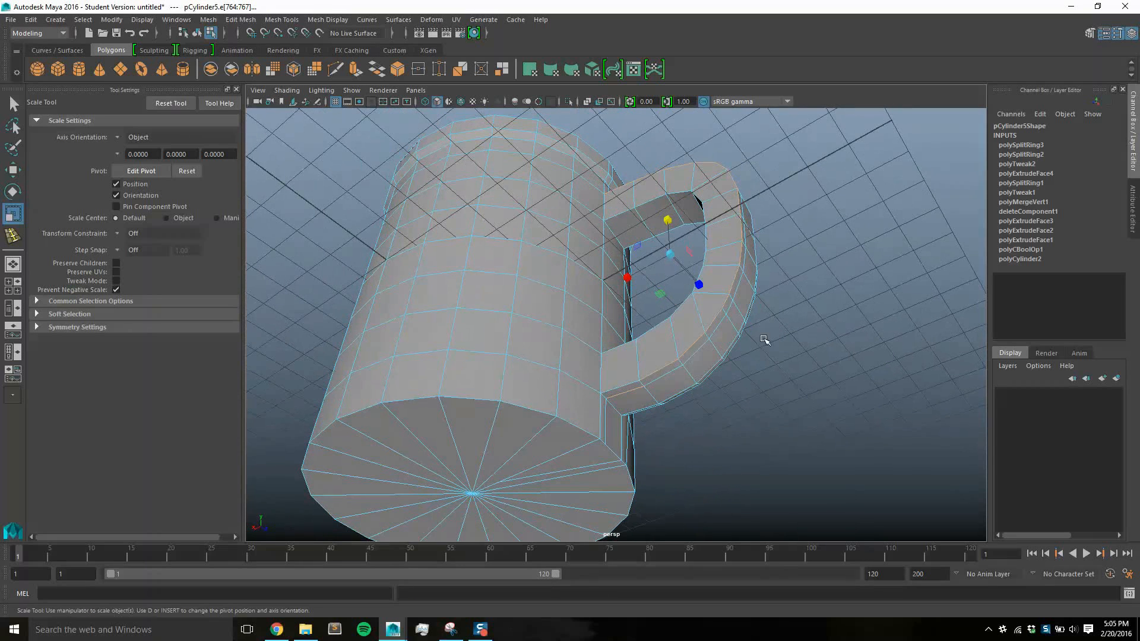
# Scale the opposite side's outer corner edges down uniformly to match the first side, and clear the selection
pyautogui.keyDown('alt'); pyautogui.moveTo(704, 361); pyautogui.dragTo(694, 314); pyautogui.keyUp('alt')
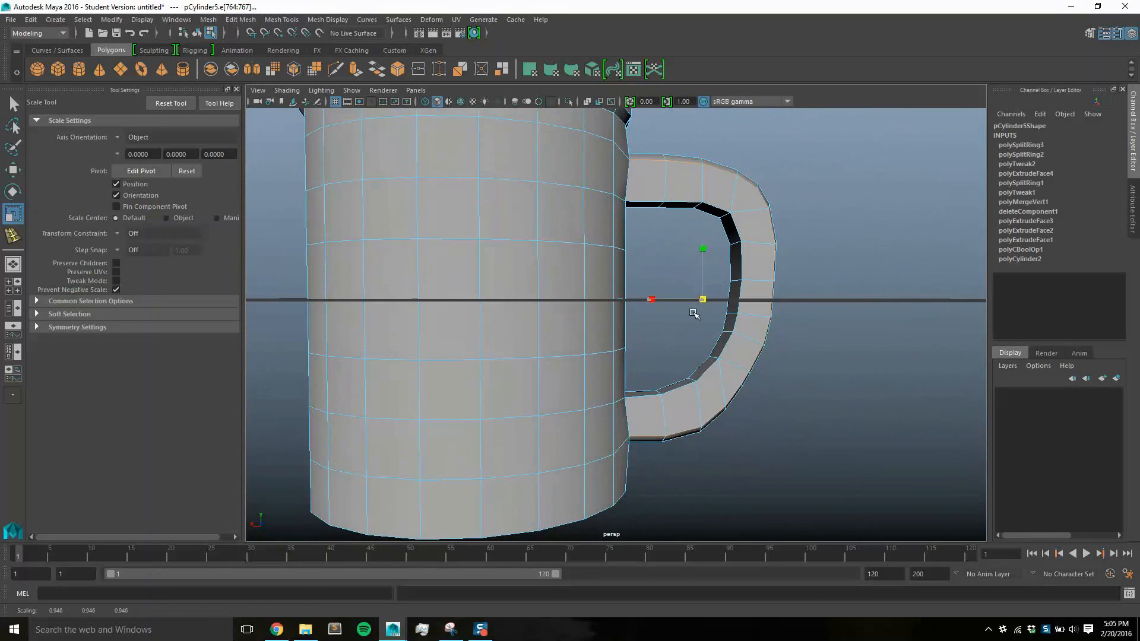
pyautogui.keyDown('alt'); pyautogui.moveTo(779, 313); pyautogui.dragTo(707, 337); pyautogui.keyUp('alt')
pyautogui.click(847, 308)
pyautogui.keyDown('alt'); pyautogui.moveTo(864, 280); pyautogui.dragTo(753, 310); pyautogui.keyUp('alt')
pyautogui.scroll(-3, 854, 264)
pyautogui.scroll(5, 756, 341)
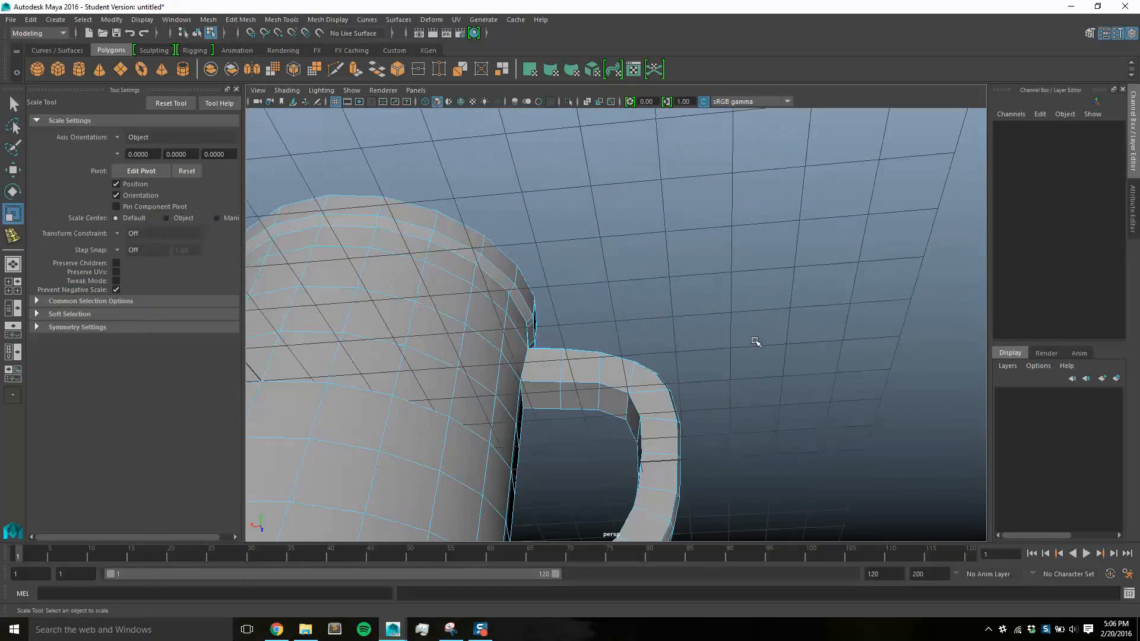
pyautogui.keyDown('alt'); pyautogui.moveTo(672, 423); pyautogui.dragTo(624, 257); pyautogui.keyUp('alt')
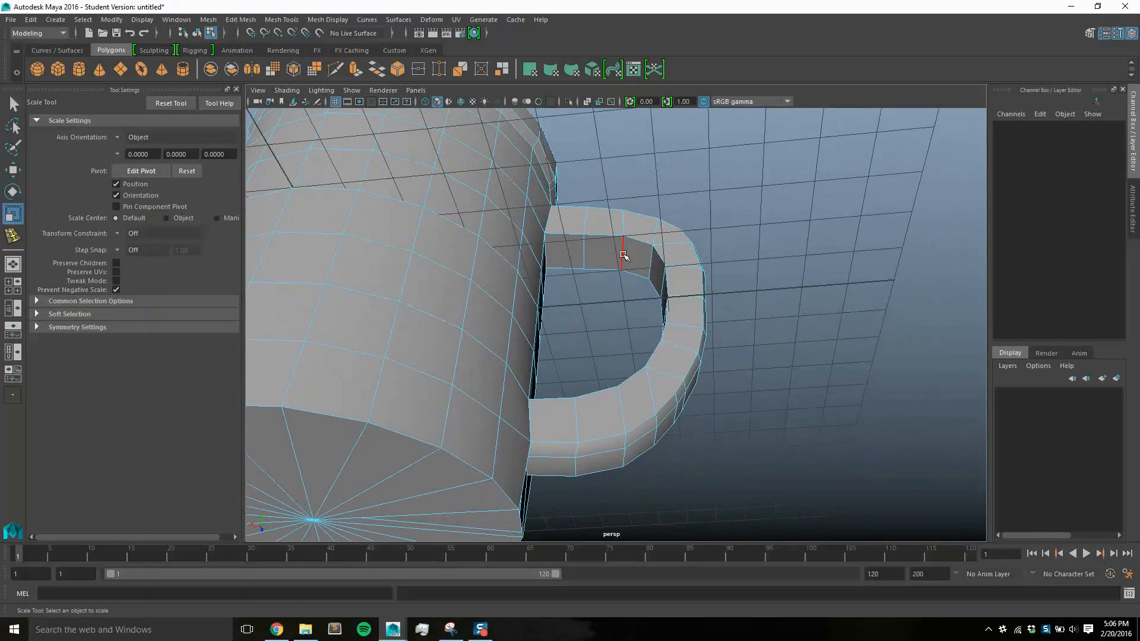
pyautogui.keyDown('alt'); pyautogui.moveTo(760, 286); pyautogui.dragTo(738, 324); pyautogui.keyUp('alt')
# Try inserting edge loops on the handle's side and inner face with the Insert Edge Loop tool, undoing each one
pyautogui.press('space')
pyautogui.moveTo(443, 273); pyautogui.dragTo(463, 334)
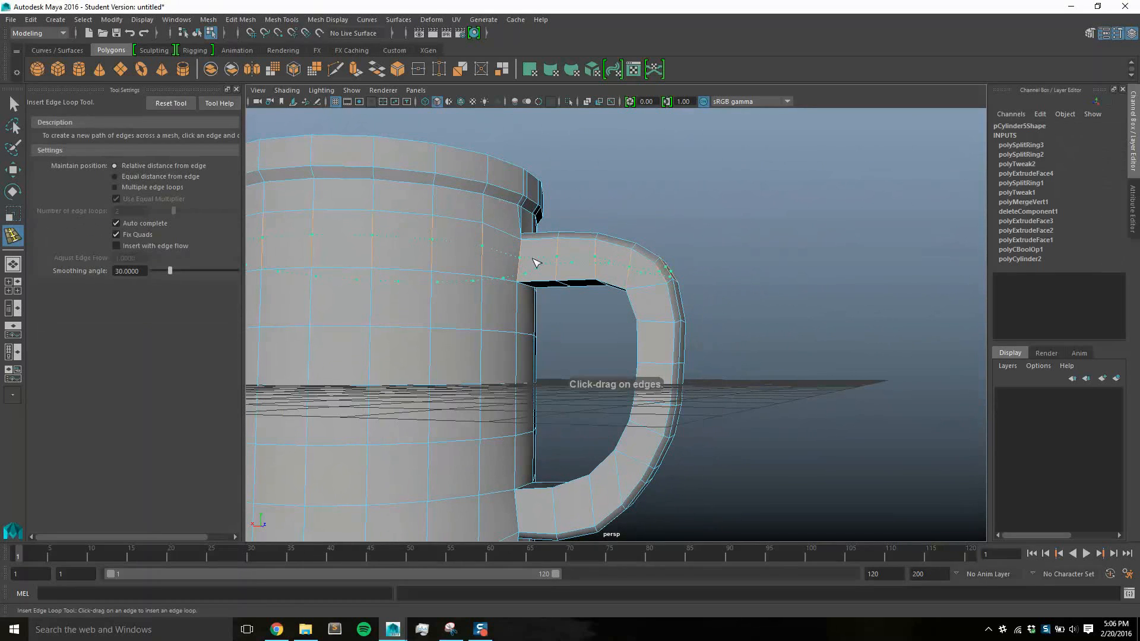
pyautogui.click(536, 263)
pyautogui.hotkey('ctrl', 'z')
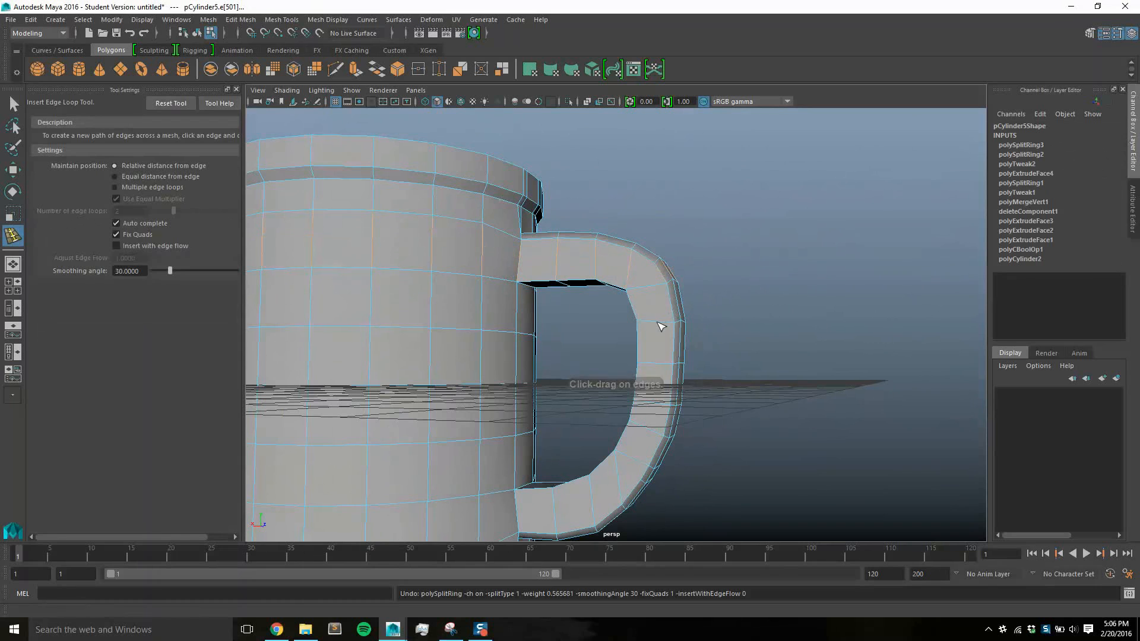
pyautogui.moveTo(662, 326); pyautogui.dragTo(648, 326)
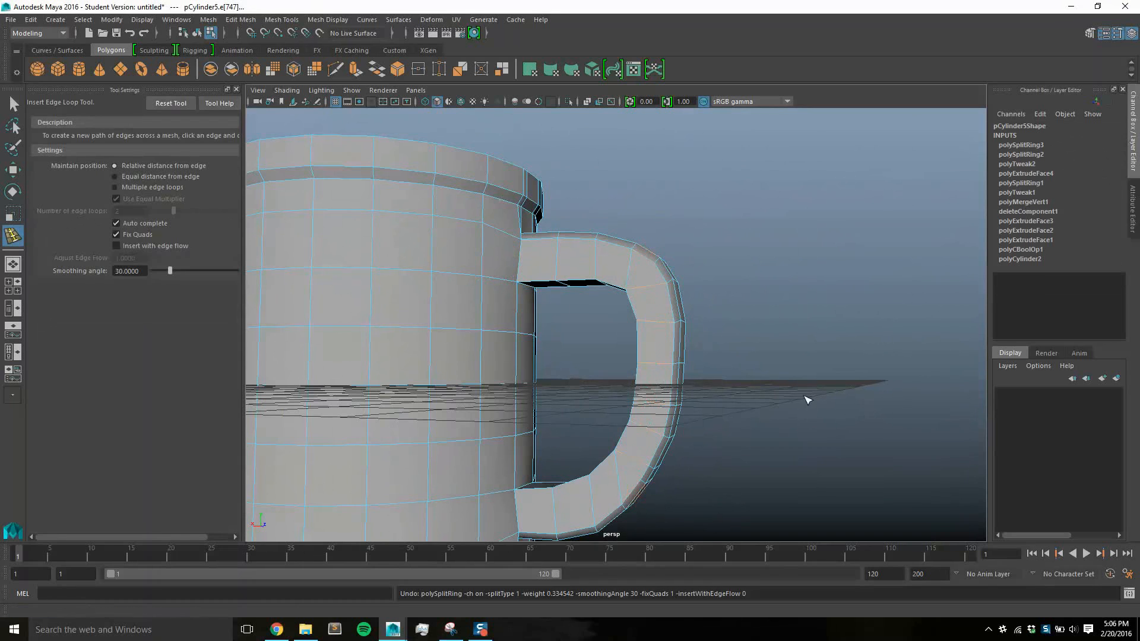
pyautogui.keyDown('alt'); pyautogui.moveTo(804, 399); pyautogui.dragTo(838, 373); pyautogui.keyUp('alt')
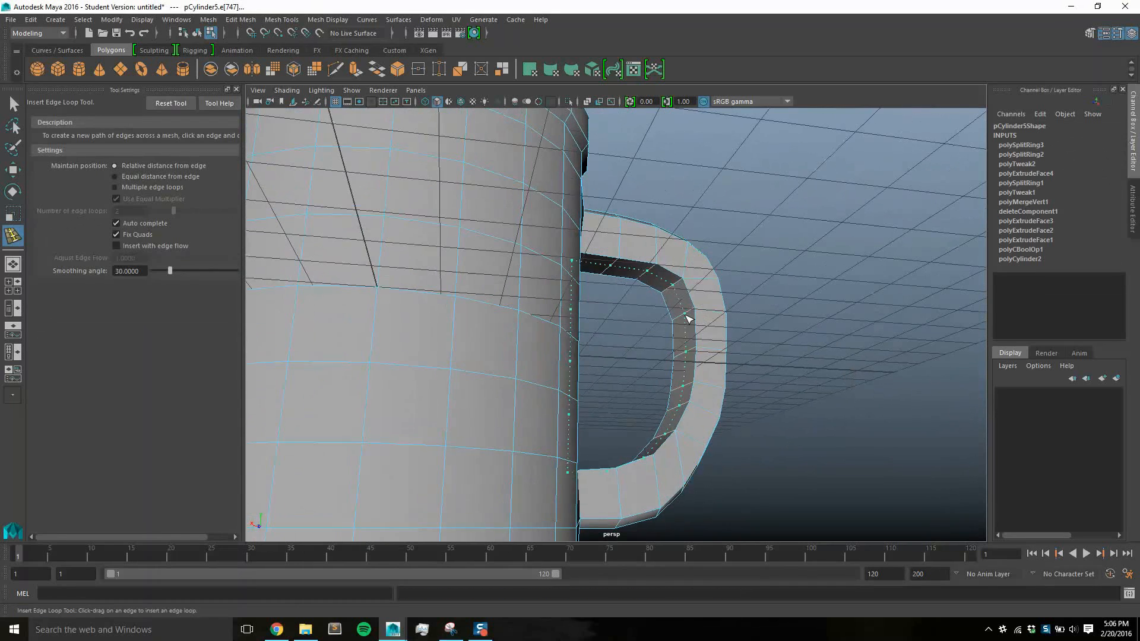
pyautogui.moveTo(689, 320); pyautogui.dragTo(690, 320)
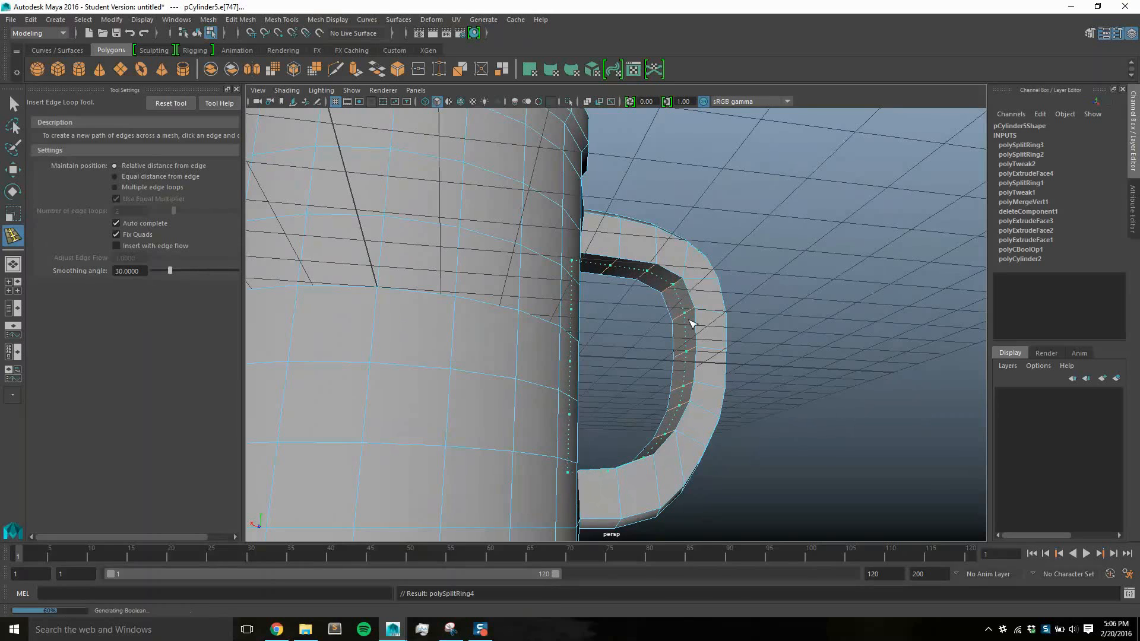
pyautogui.hotkey('ctrl', 'z')
# Insert two edge loops running lengthwise along the handle's inner face, one near each side
pyautogui.keyDown('alt'); pyautogui.moveTo(769, 340); pyautogui.dragTo(715, 321); pyautogui.keyUp('alt')
pyautogui.scroll(5, 762, 373)
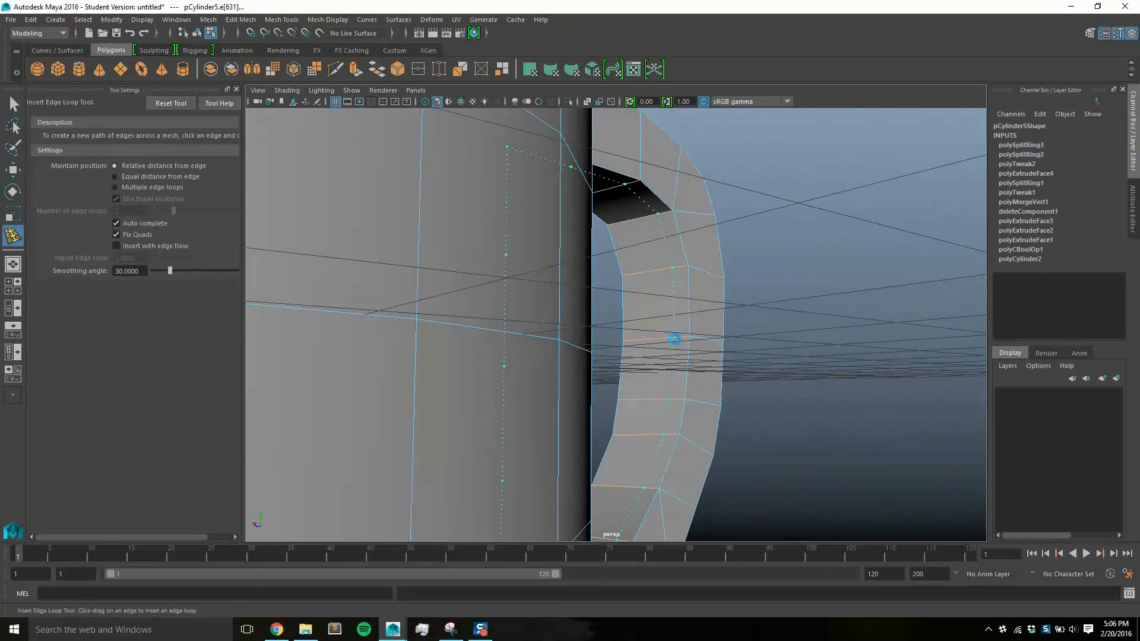
pyautogui.click(674, 339)
pyautogui.moveTo(634, 343); pyautogui.dragTo(654, 344)
pyautogui.press('q')
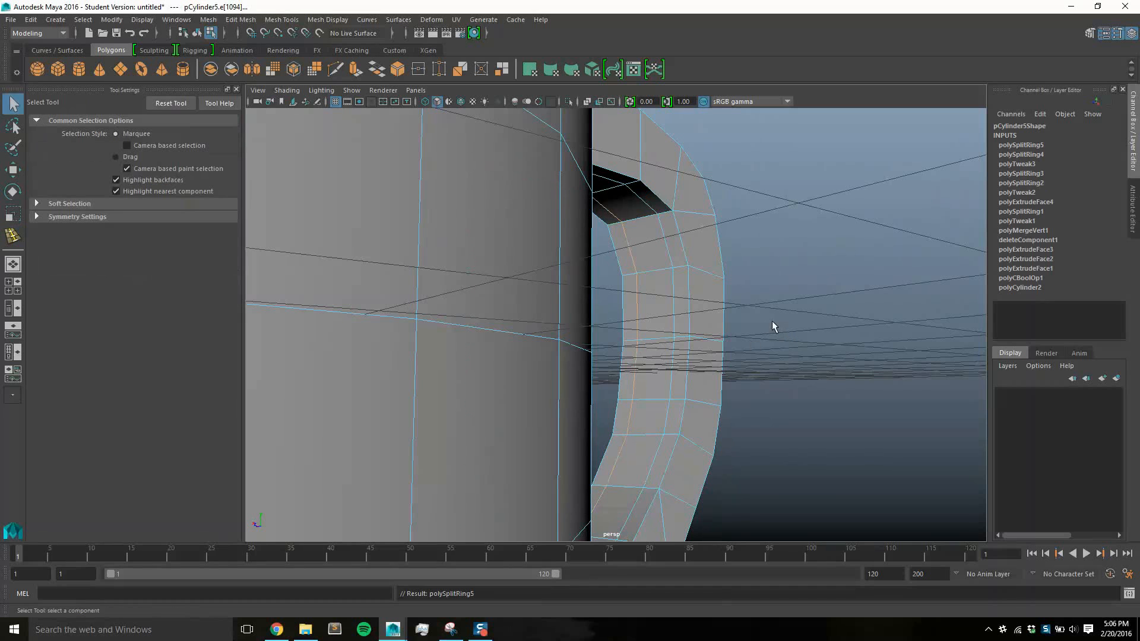
# Select the inner corner edges along one side of the handle, from the lower cup joint around to the upper one
pyautogui.keyDown('alt'); pyautogui.moveTo(773, 323); pyautogui.dragTo(709, 313); pyautogui.keyUp('alt')
pyautogui.press('super')
pyautogui.click(504, 449)
pyautogui.keyDown('shift'); pyautogui.click(567, 429); pyautogui.keyUp('shift')
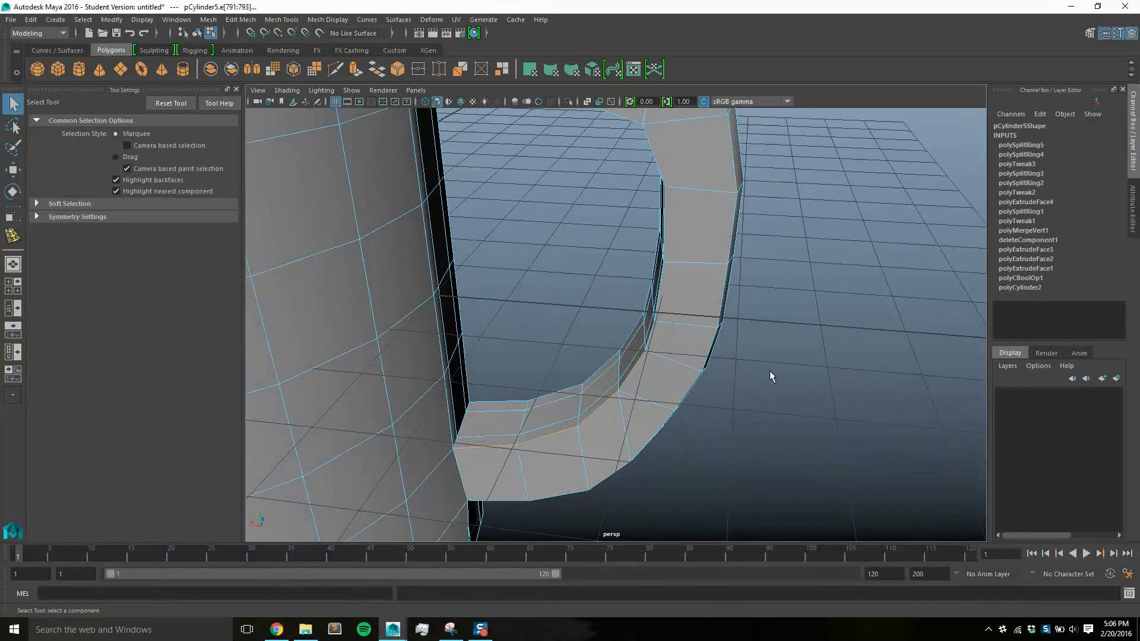
pyautogui.keyDown('alt'); pyautogui.moveTo(769, 370); pyautogui.dragTo(809, 376); pyautogui.keyUp('alt')
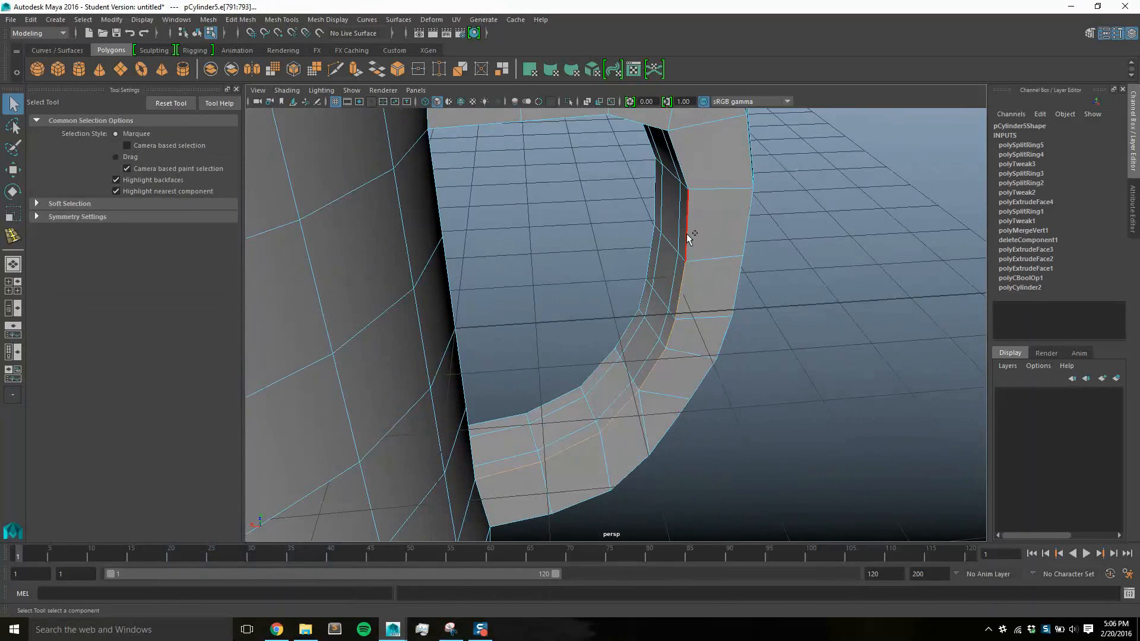
pyautogui.keyDown('alt'); pyautogui.moveTo(683, 166); pyautogui.dragTo(747, 381); pyautogui.keyUp('alt')
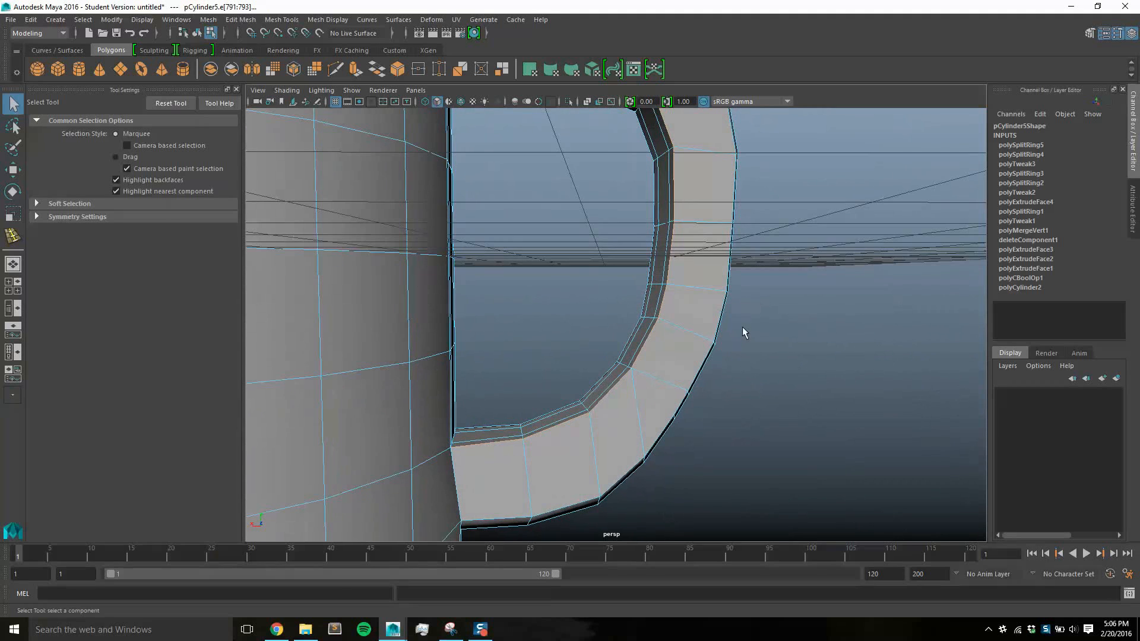
pyautogui.keyDown('alt'); pyautogui.moveTo(743, 331); pyautogui.dragTo(745, 432); pyautogui.keyUp('alt')
pyautogui.keyDown('shift'); pyautogui.click(654, 218); pyautogui.keyUp('shift')
pyautogui.keyDown('shift'); pyautogui.click(584, 197); pyautogui.keyUp('shift')
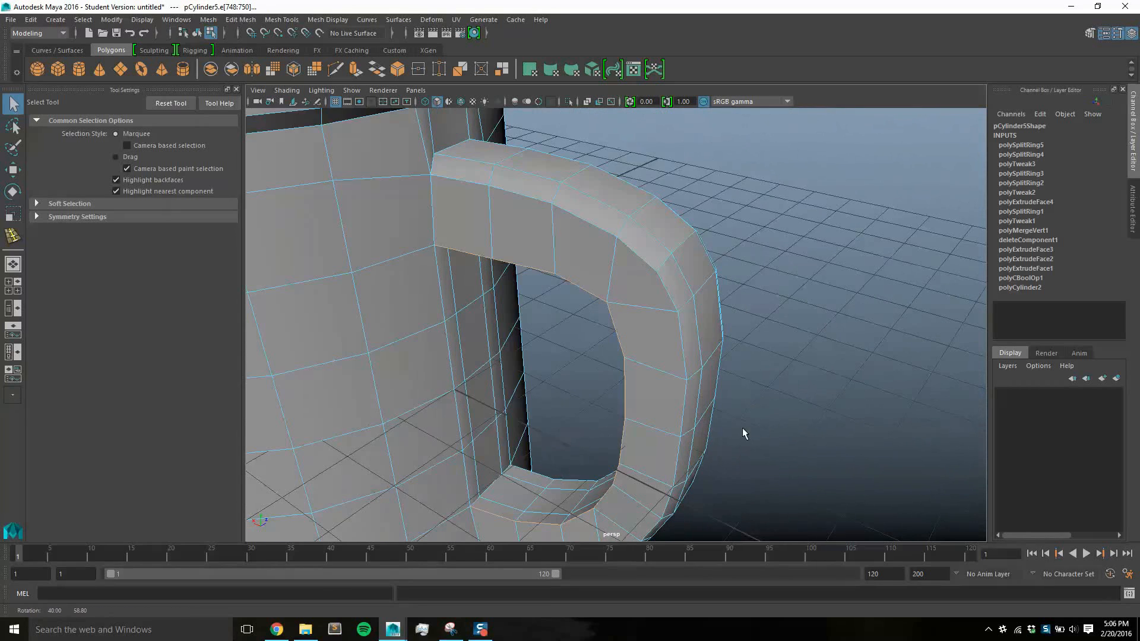
# Try to scale the selected inner corner edges down uniformly, and undo it
pyautogui.keyDown('alt'); pyautogui.moveTo(745, 432); pyautogui.dragTo(783, 343, button='middle'); pyautogui.keyUp('alt')
pyautogui.keyDown('alt'); pyautogui.moveTo(785, 373); pyautogui.dragTo(831, 382); pyautogui.keyUp('alt')
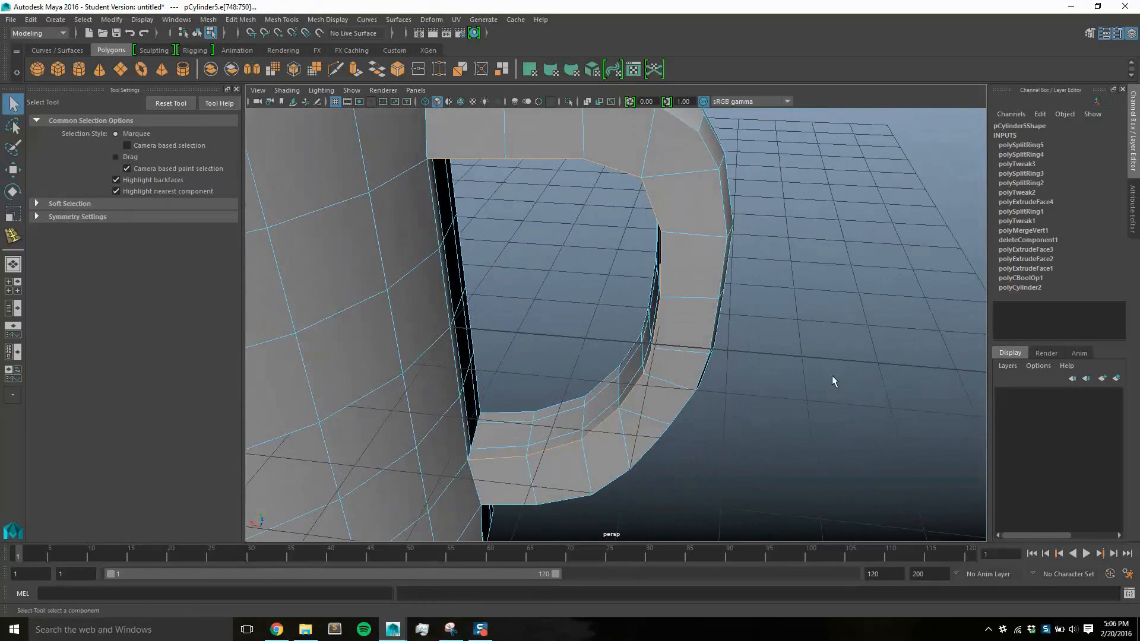
pyautogui.press('r')
pyautogui.moveTo(556, 332); pyautogui.dragTo(547, 375)
pyautogui.hotkey('ctrl', 'z')
# Adjust the selected inner corner edges by scaling them up slightly and moving them away from the cup along X
pyautogui.hotkey('ctrl', 'z')
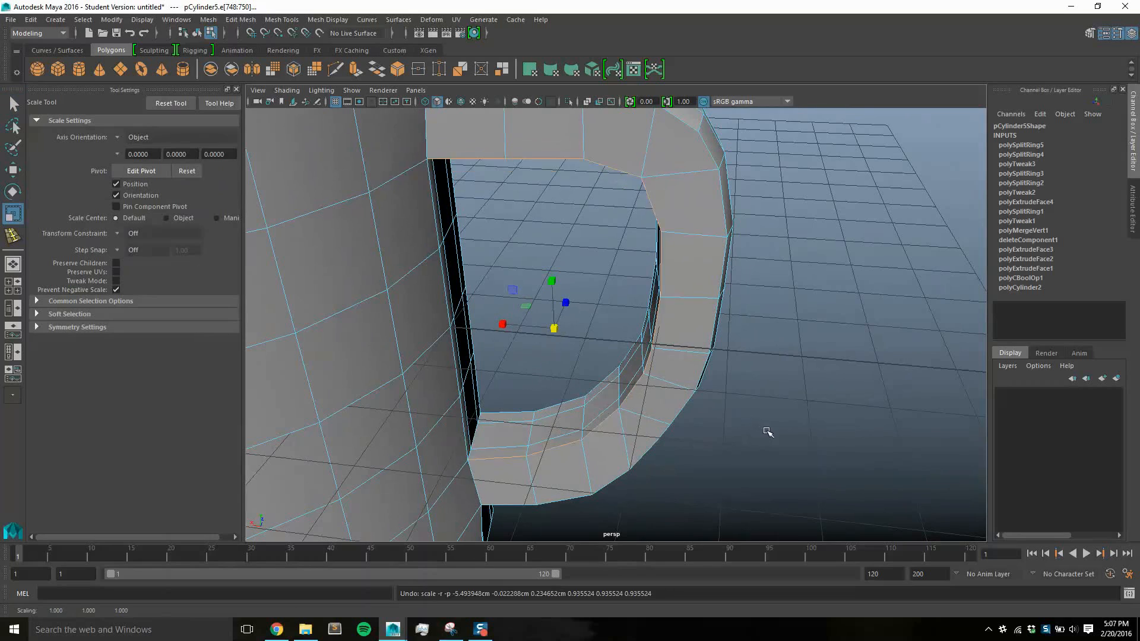
pyautogui.moveTo(766, 431)
pyautogui.keyDown('alt'); pyautogui.mouseDown()
pyautogui.moveTo(756, 420)
pyautogui.moveTo(694, 425)
pyautogui.moveTo(781, 434)
pyautogui.mouseUp(); pyautogui.keyUp('alt')
pyautogui.moveTo(555, 331); pyautogui.dragTo(574, 310)
pyautogui.hotkey('ctrl', 'z')
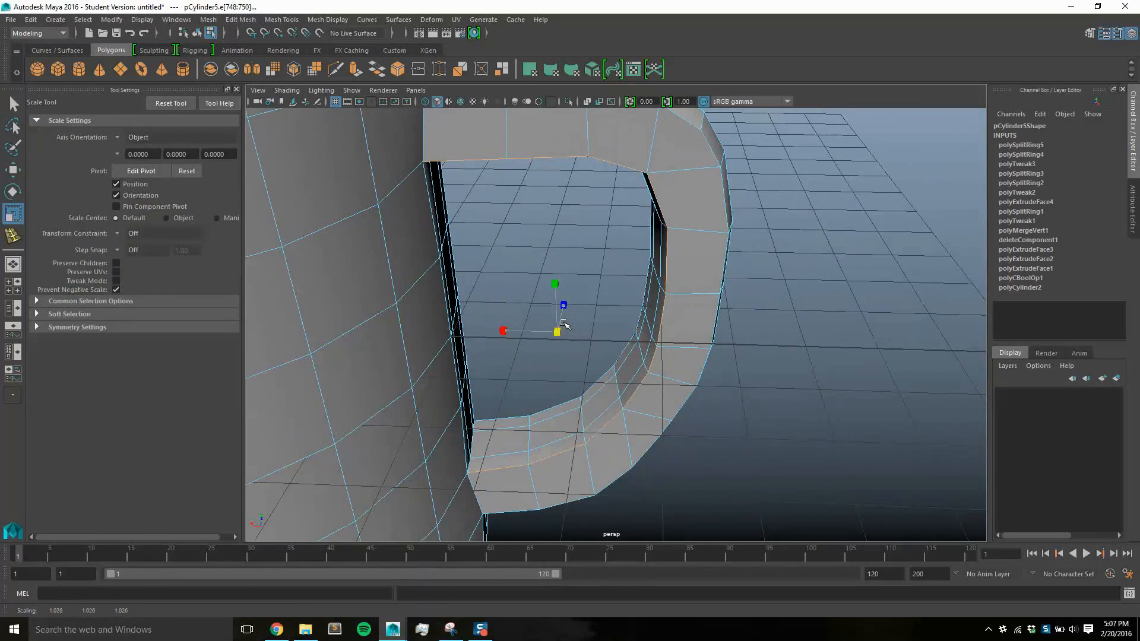
pyautogui.press('w')
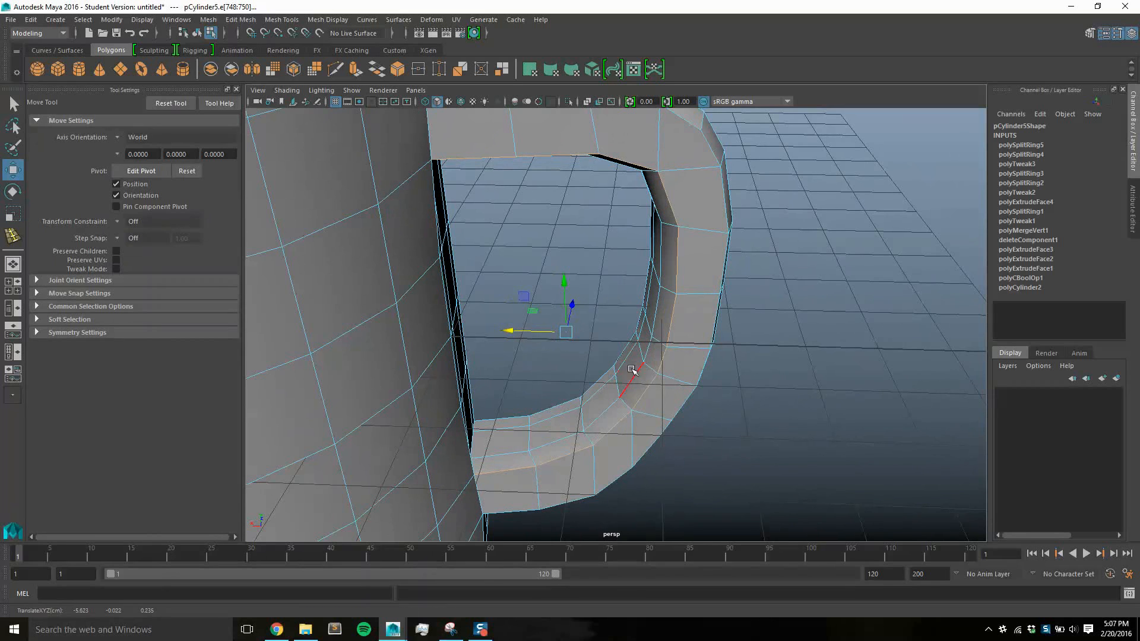
# Select the inner corner edges along the other side of the handle, from the lower cup joint to the upper one
pyautogui.keyDown('alt'); pyautogui.moveTo(632, 370); pyautogui.dragTo(706, 427); pyautogui.keyUp('alt')
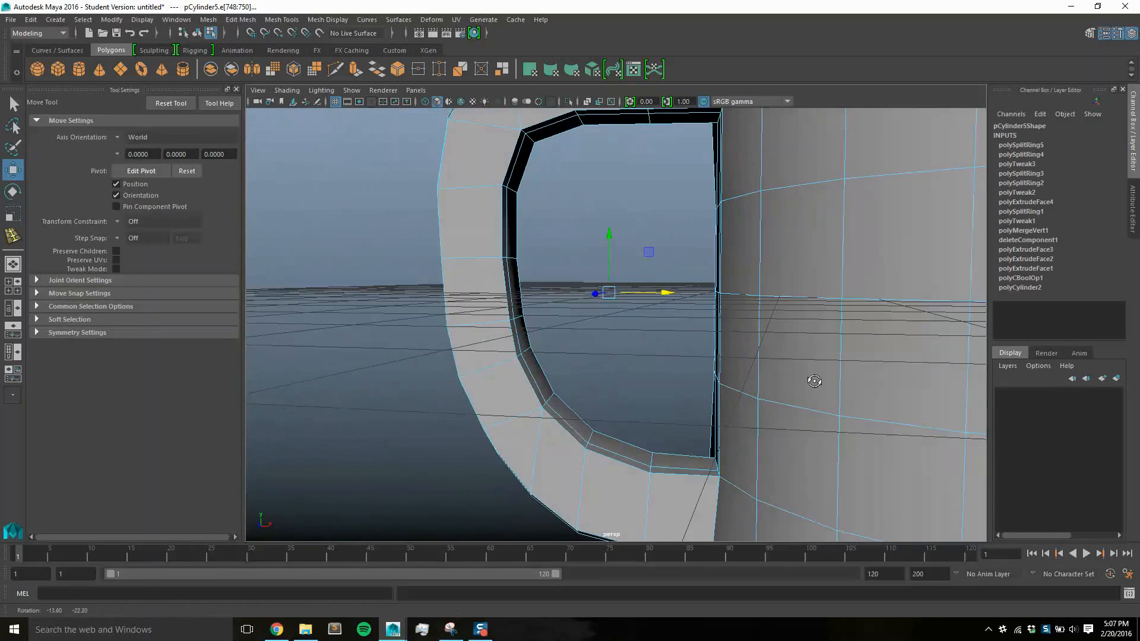
pyautogui.keyDown('shift'); pyautogui.click(632, 466); pyautogui.keyUp('shift')
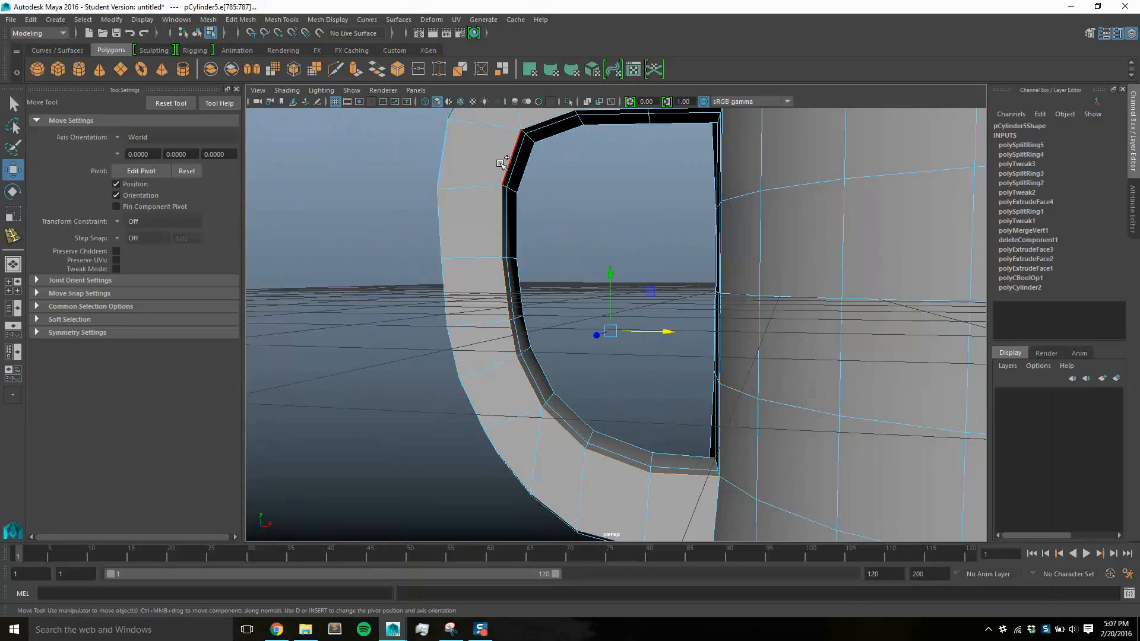
pyautogui.moveTo(623, 206)
pyautogui.keyDown('alt'); pyautogui.mouseDown()
pyautogui.moveTo(592, 225)
pyautogui.moveTo(618, 231)
pyautogui.moveTo(601, 207)
pyautogui.mouseUp(); pyautogui.keyUp('alt')
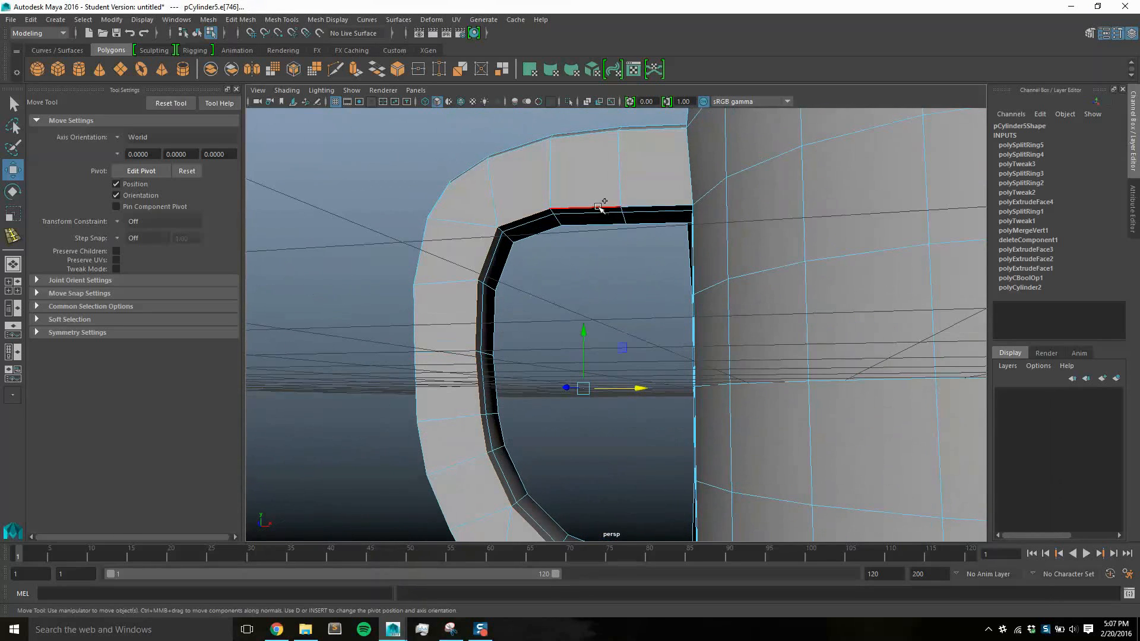
pyautogui.keyDown('alt'); pyautogui.moveTo(691, 386); pyautogui.dragTo(670, 292); pyautogui.keyUp('alt')
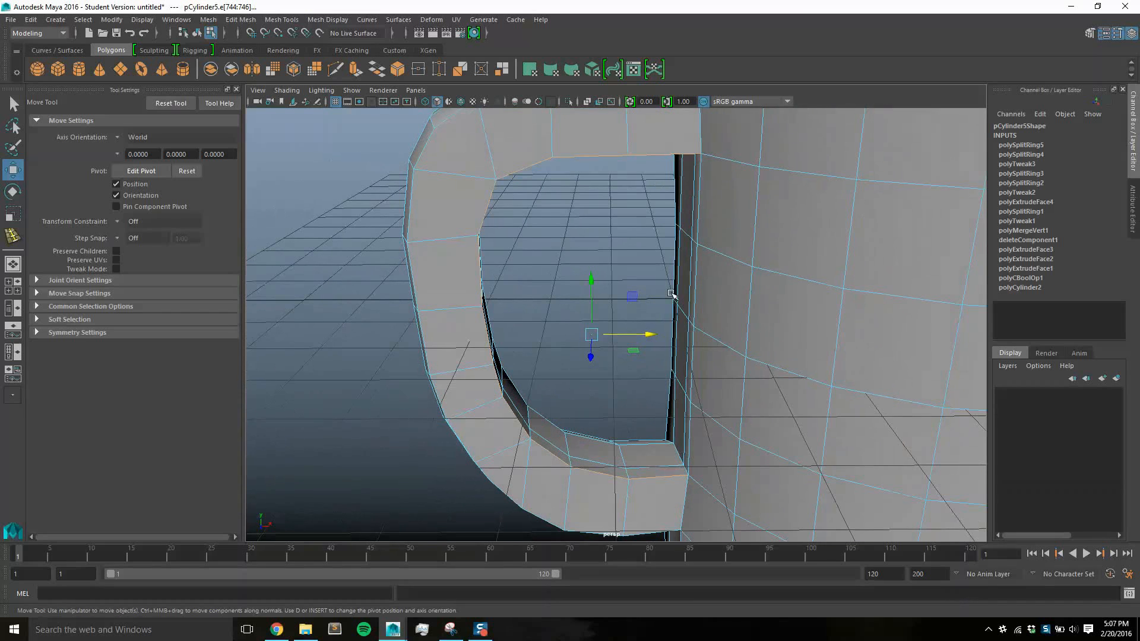
# Scale the other side's inner corner edges up uniformly to about 1.05
pyautogui.press('r')
pyautogui.moveTo(595, 336); pyautogui.dragTo(603, 324)
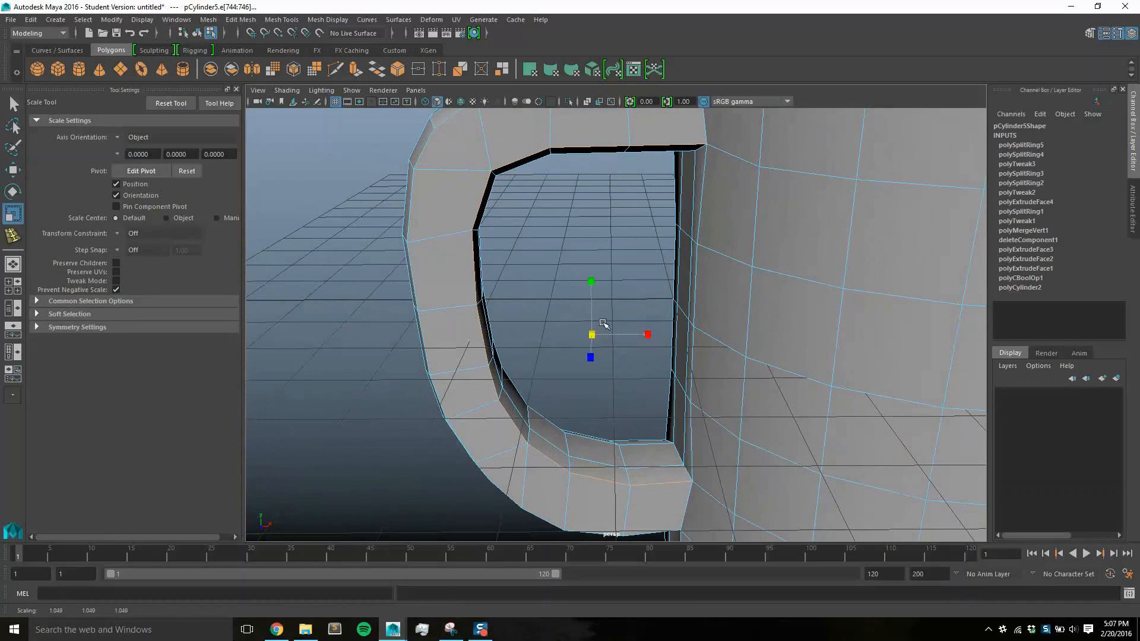
pyautogui.keyDown('alt'); pyautogui.moveTo(766, 428); pyautogui.dragTo(749, 413); pyautogui.keyUp('alt')
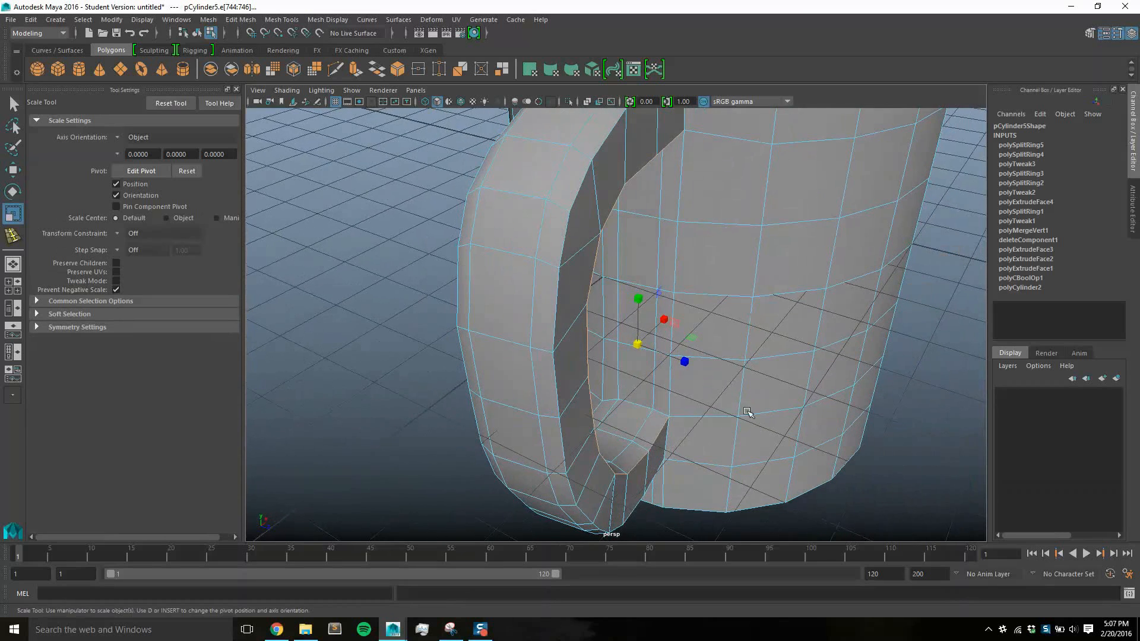
# Move the other side's selected inner corner edges slightly away from the cup to adjust the inside of the handle
pyautogui.press('w')
pyautogui.moveTo(663, 357); pyautogui.dragTo(675, 357)
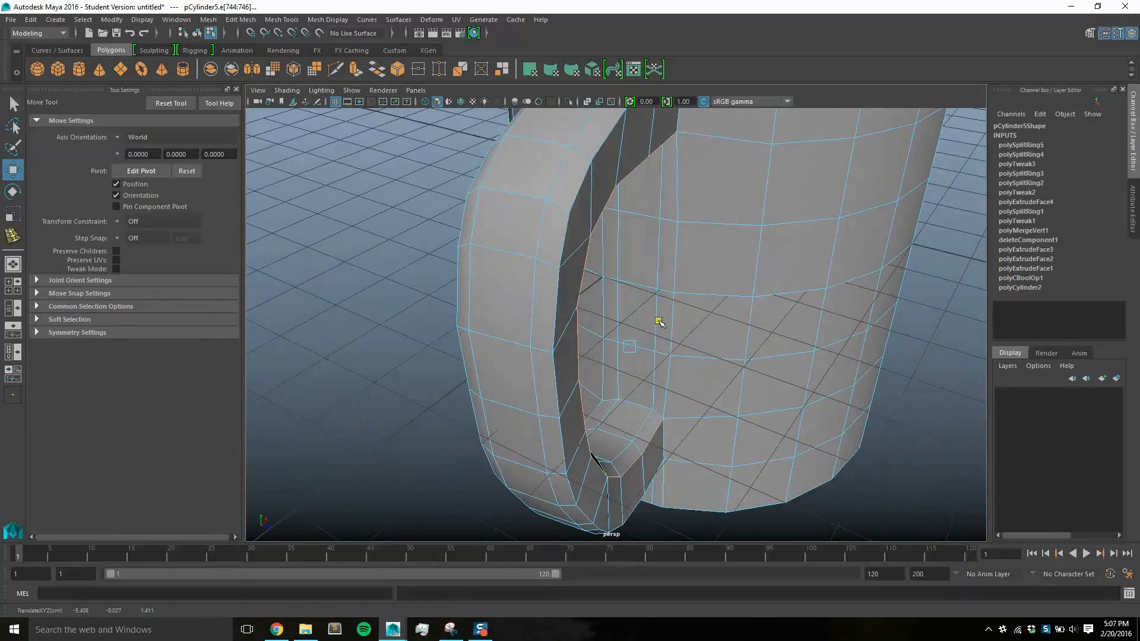
pyautogui.keyDown('alt'); pyautogui.moveTo(662, 322); pyautogui.dragTo(897, 357); pyautogui.keyUp('alt')
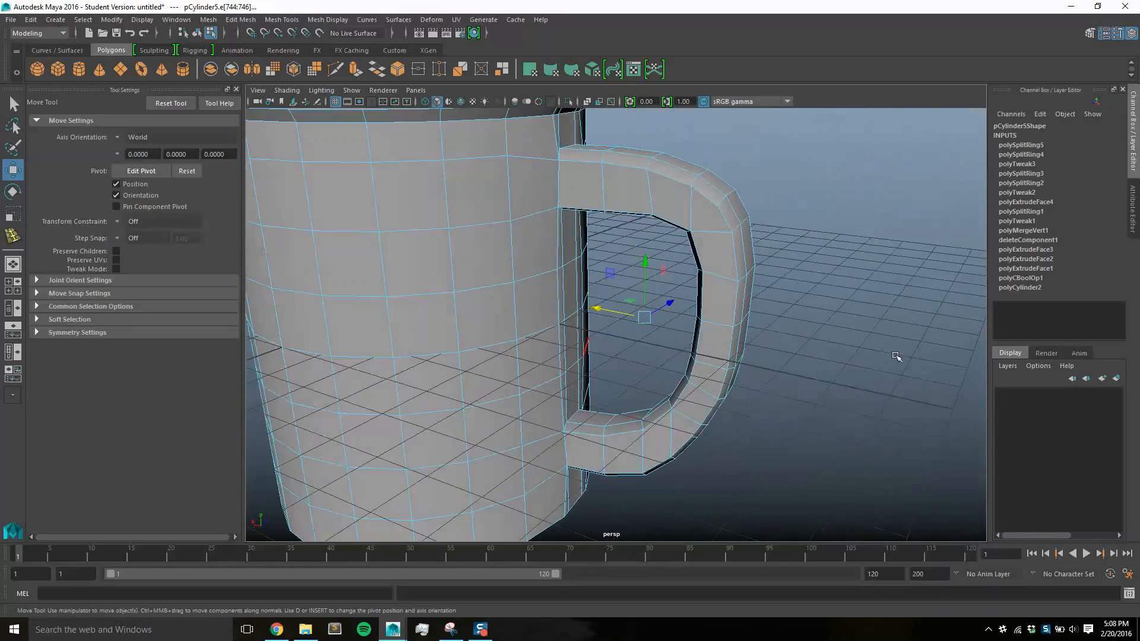
# Clear the edge selection and return the mug to object mode
pyautogui.scroll(-5, 773, 333)
pyautogui.keyDown('alt'); pyautogui.moveTo(758, 339); pyautogui.dragTo(828, 346); pyautogui.keyUp('alt')
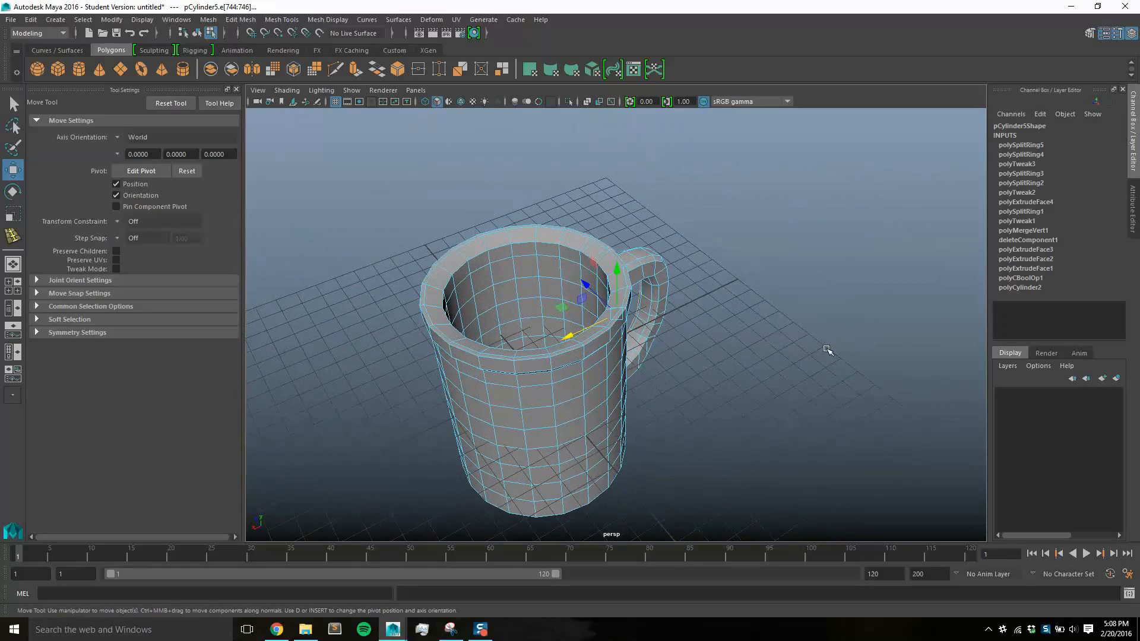
pyautogui.keyDown('alt'); pyautogui.moveTo(742, 345); pyautogui.dragTo(740, 311, button='right'); pyautogui.keyUp('alt')
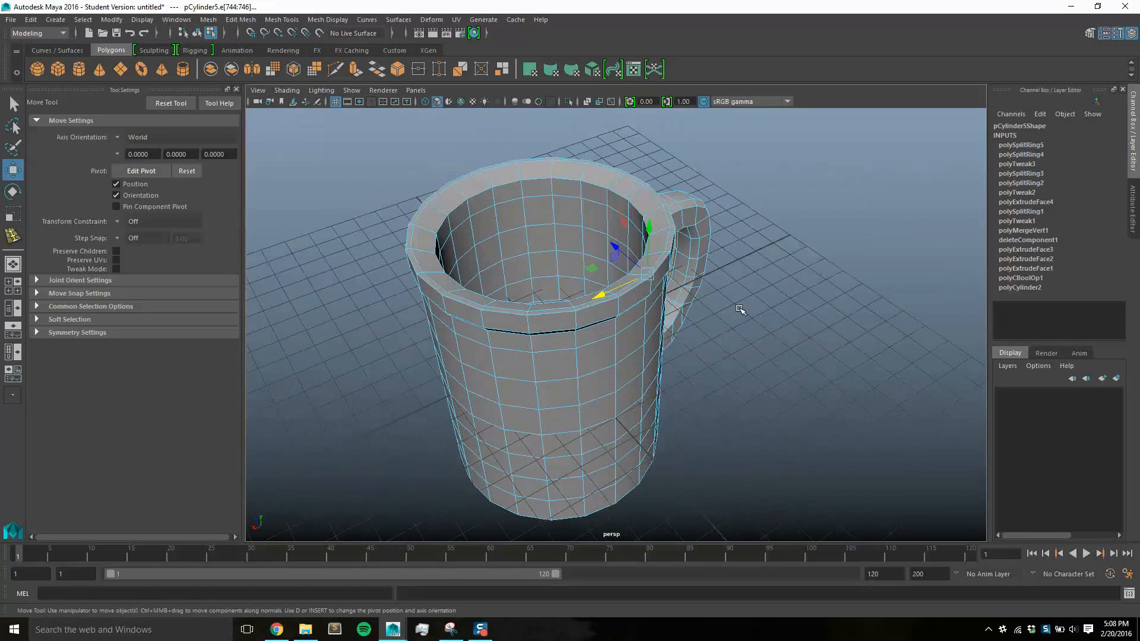
pyautogui.keyDown('alt'); pyautogui.moveTo(740, 310); pyautogui.dragTo(703, 310); pyautogui.keyUp('alt')
pyautogui.keyDown('alt'); pyautogui.moveTo(703, 310); pyautogui.dragTo(746, 323, button='middle'); pyautogui.keyUp('alt')
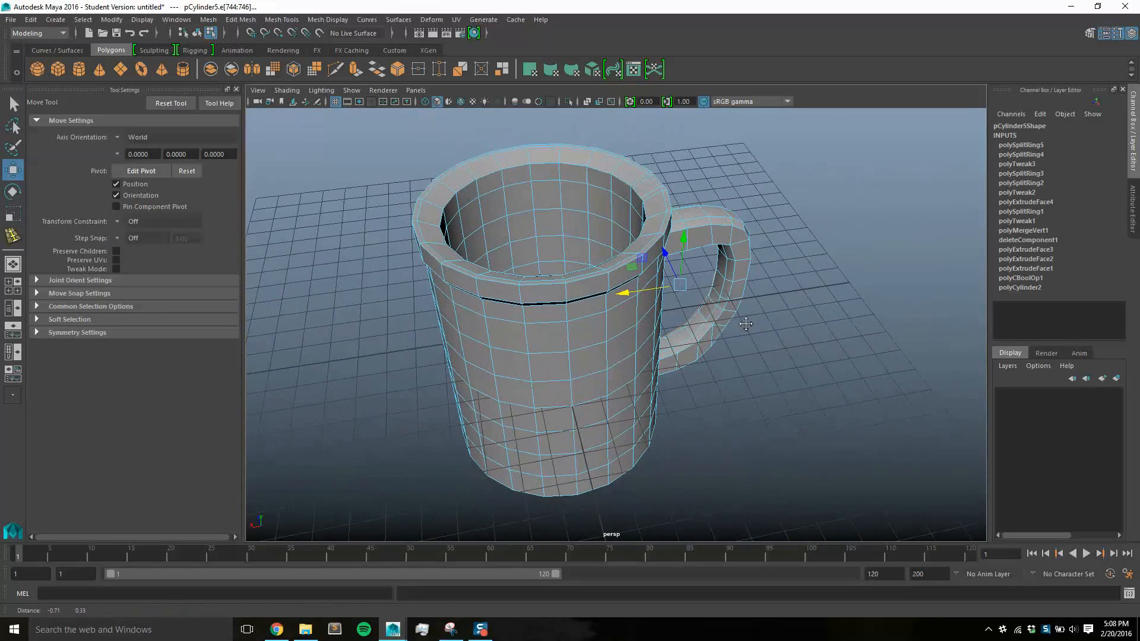
pyautogui.click(808, 257)
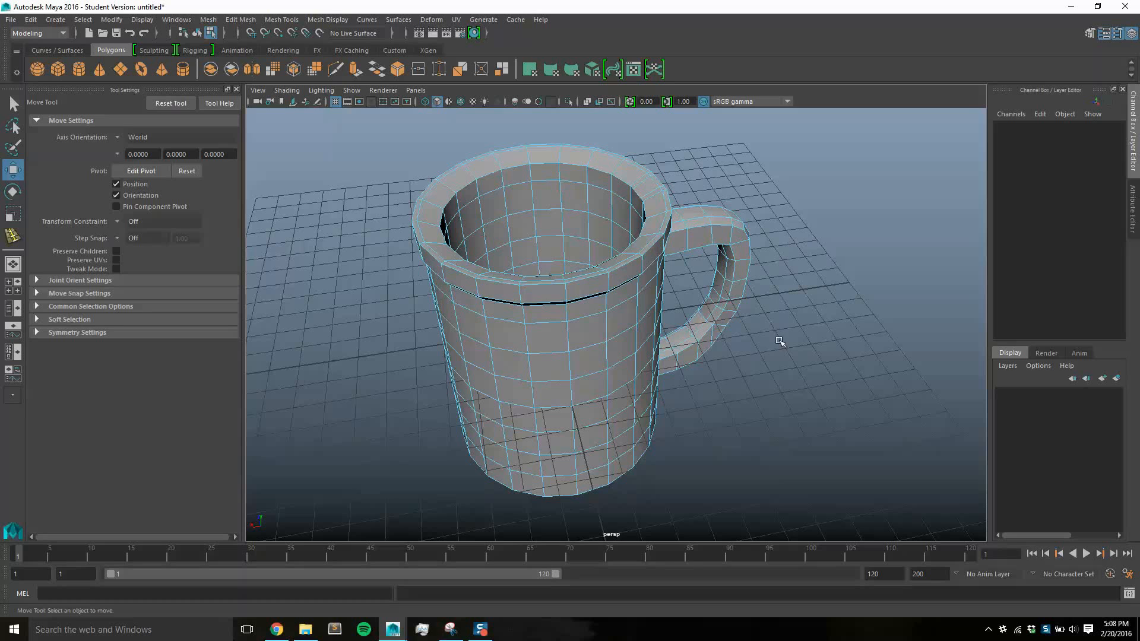
pyautogui.moveTo(603, 298); pyautogui.dragTo(847, 339, button='right')
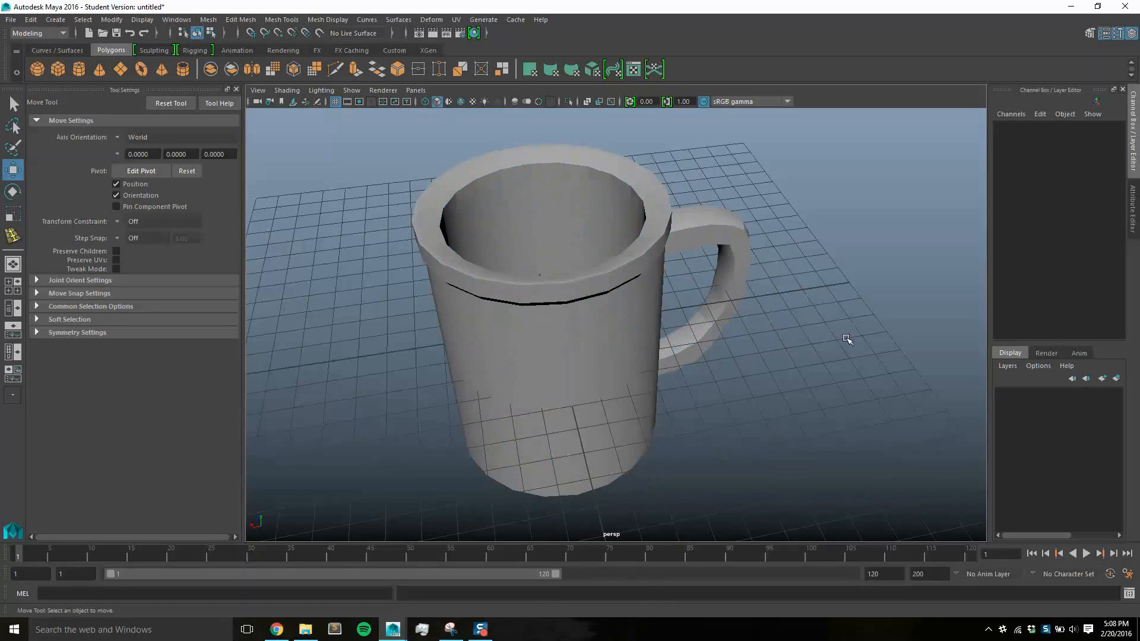
# Examine the mug's lip, body and handle shape from several angles
pyautogui.keyDown('alt'); pyautogui.moveTo(745, 343); pyautogui.dragTo(683, 295); pyautogui.keyUp('alt')
pyautogui.keyDown('alt'); pyautogui.moveTo(593, 292); pyautogui.dragTo(617, 311); pyautogui.keyUp('alt')
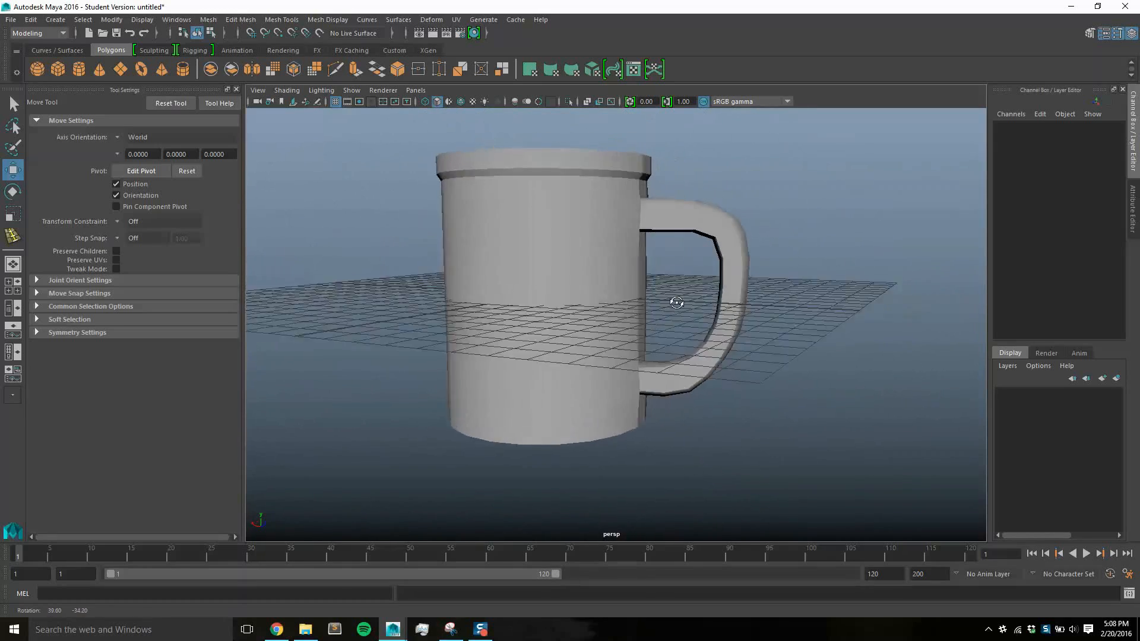
pyautogui.keyDown('alt'); pyautogui.moveTo(737, 323); pyautogui.dragTo(685, 341); pyautogui.keyUp('alt')
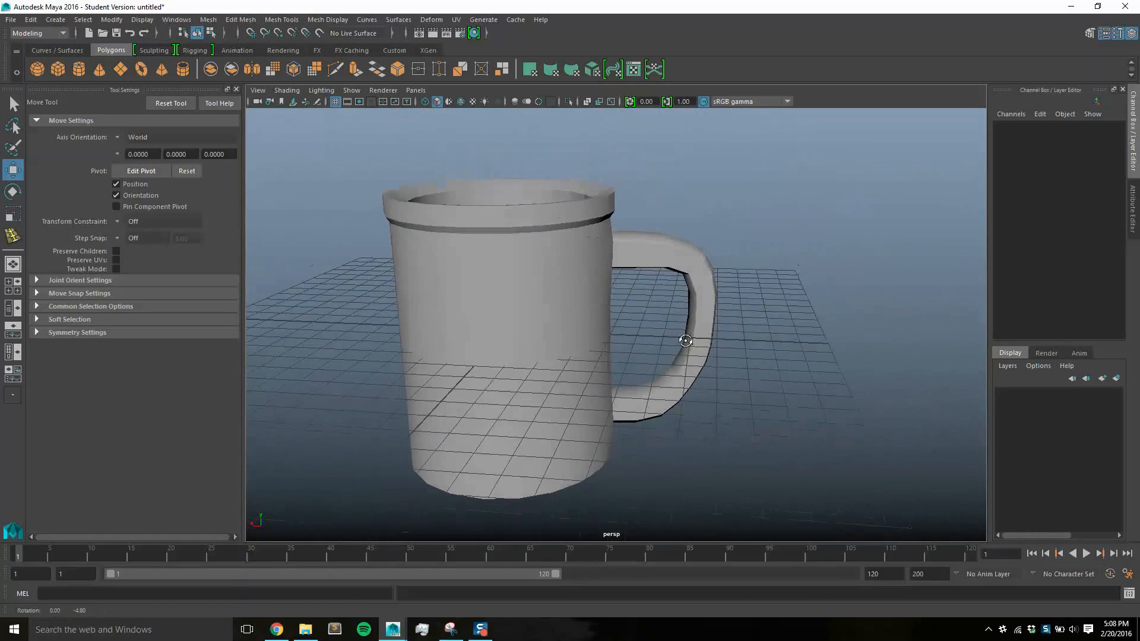
pyautogui.keyDown('alt'); pyautogui.moveTo(686, 340); pyautogui.dragTo(772, 349, button='middle'); pyautogui.keyUp('alt')
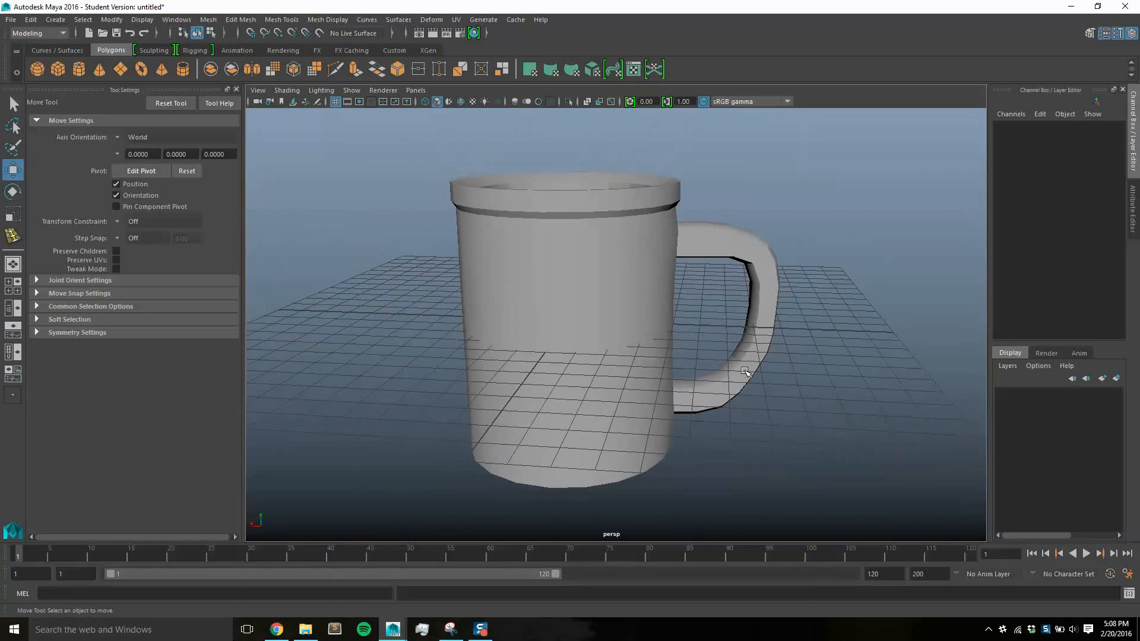